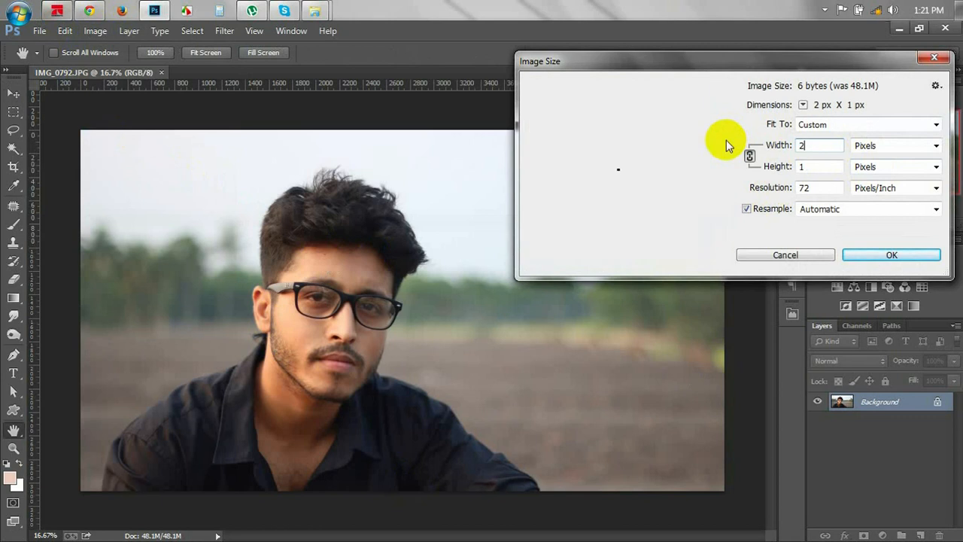
Apply the 2500 × 1404 px image size to the portrait and zoom in on the face.
{"action": "left_click", "coordinate": [862, 254]}
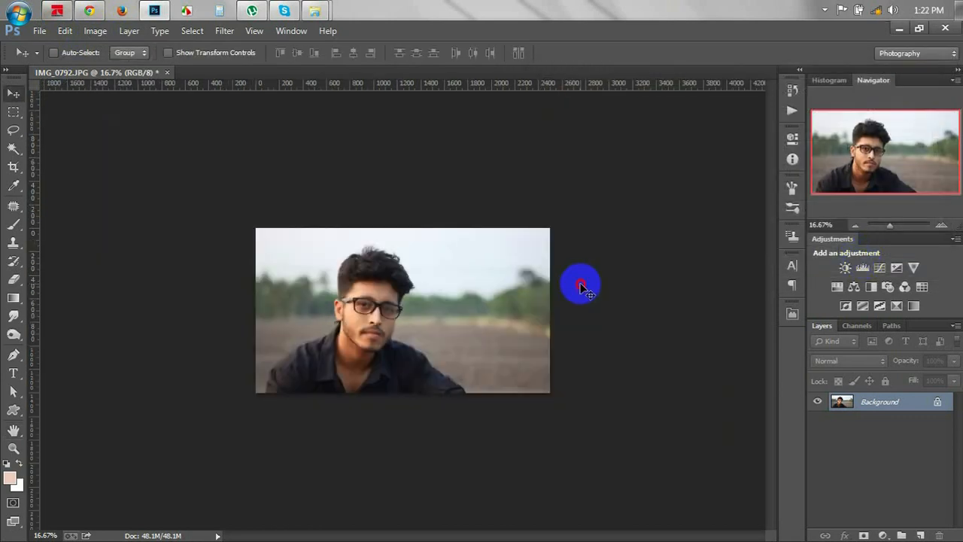
{"action": "key", "text": "ctrl+plus"}
{"action": "key", "text": "ctrl+plus"}
{"action": "key", "text": "ctrl+plus"}
{"action": "key", "text": "ctrl+plus"}
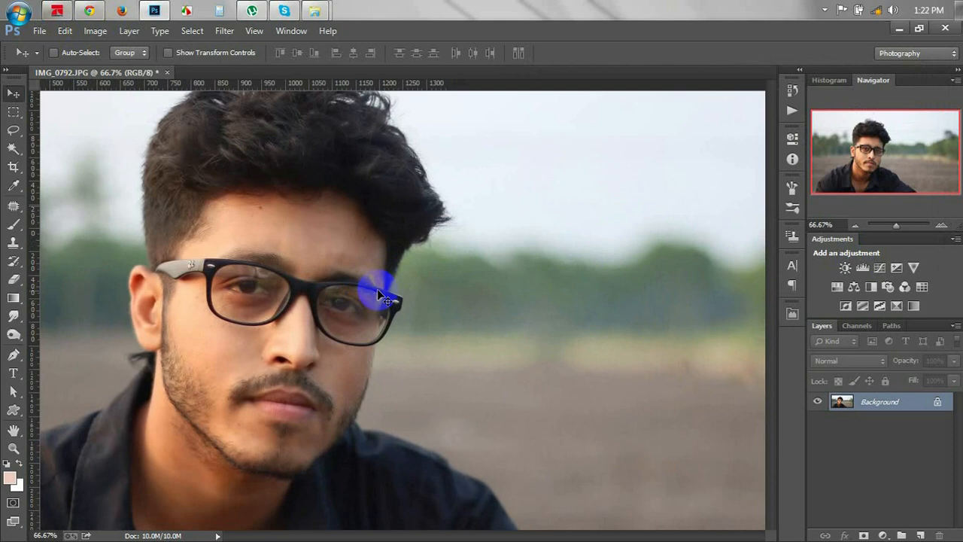
Zoom close onto the shirt at the photo's lower-left corner and select the Pen tool.
{"action": "key", "text": "ctrl+minus"}
{"action": "key", "text": "ctrl+minus"}
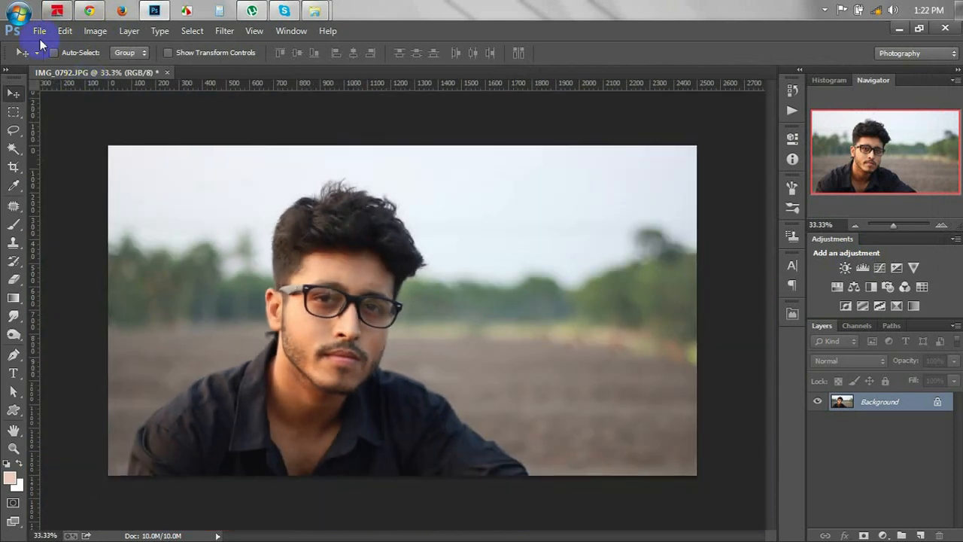
{"action": "left_click", "coordinate": [204, 396]}
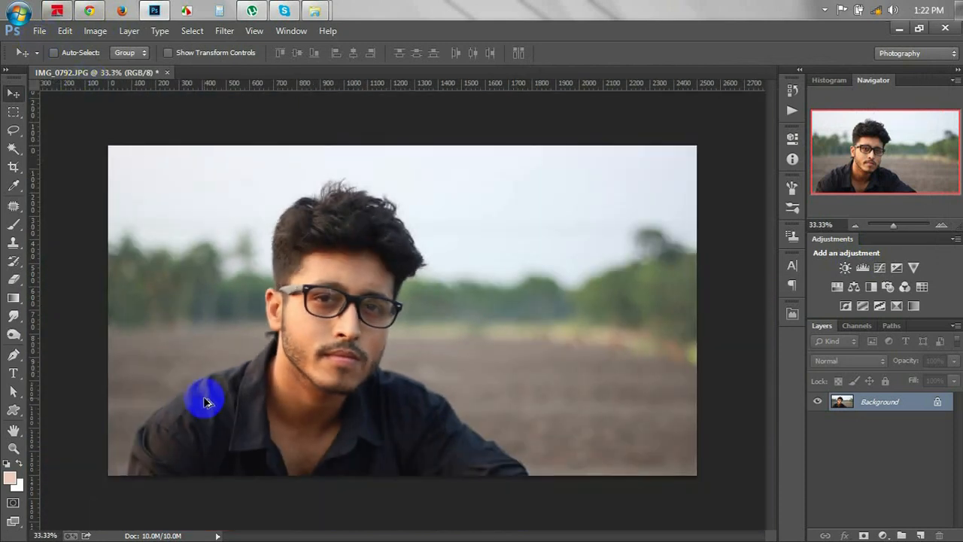
{"action": "scroll", "coordinate": [204, 398], "scroll_direction": "up", "scroll_amount": 9}
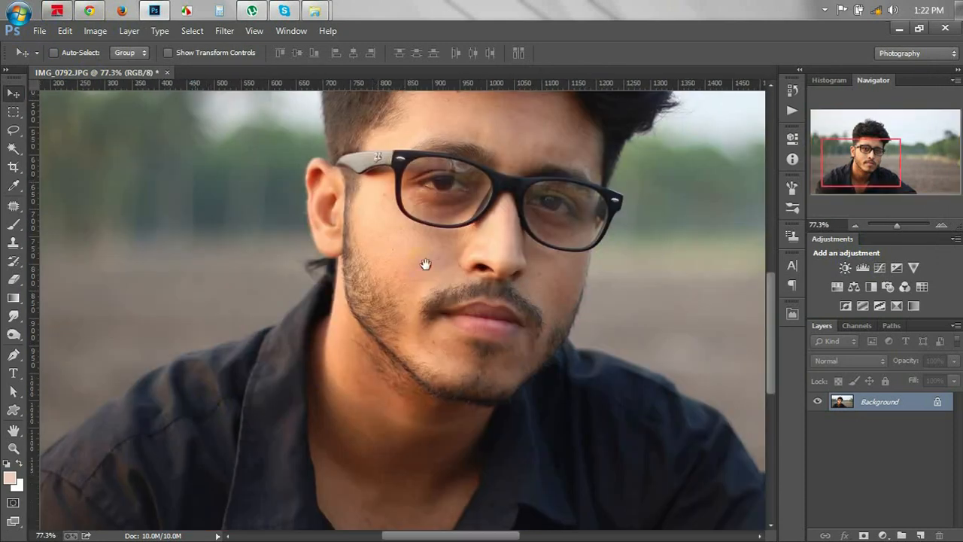
{"action": "left_click_drag", "start_coordinate": [426, 264], "coordinate": [444, 245]}
{"action": "scroll", "coordinate": [241, 416], "scroll_direction": "up", "scroll_amount": 7}
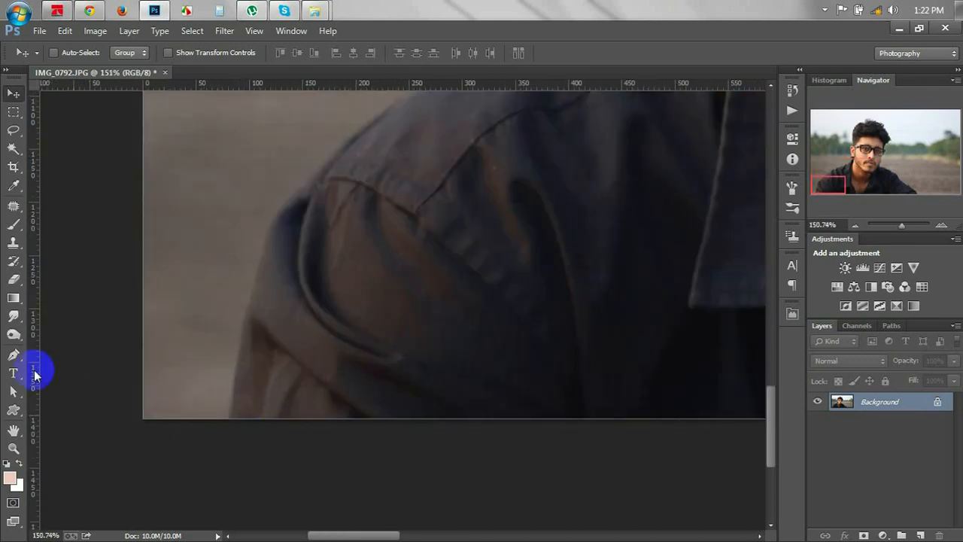
{"action": "left_click", "coordinate": [13, 356]}
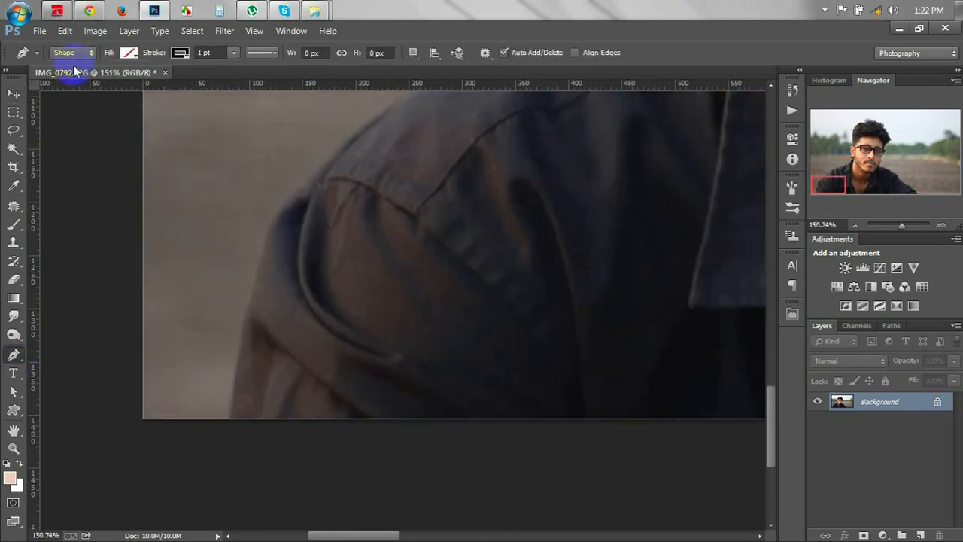
Set the Pen to Path mode and start the outline from the bottom edge up the shirt.
{"action": "left_click", "coordinate": [70, 53]}
{"action": "left_click", "coordinate": [73, 80]}
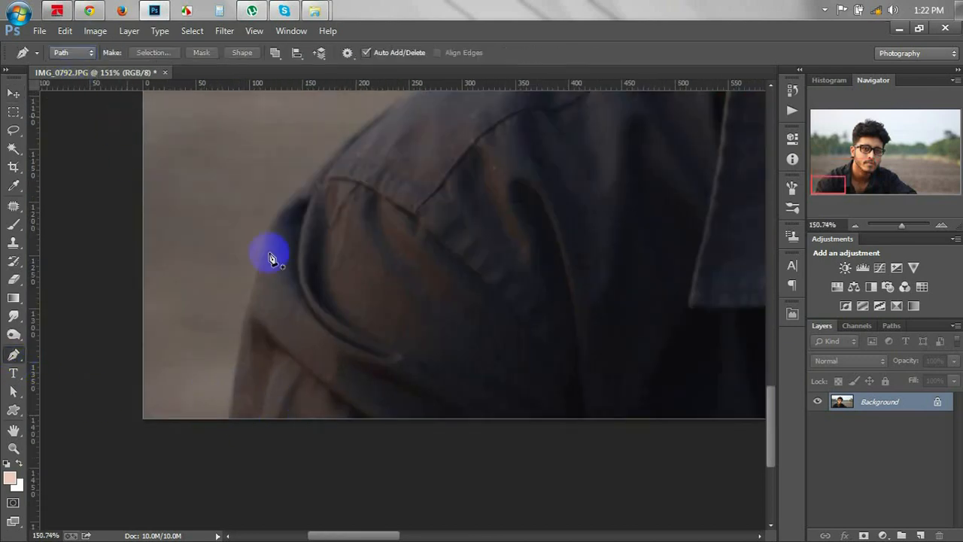
{"action": "left_click", "coordinate": [229, 420]}
{"action": "left_click_drag", "start_coordinate": [287, 200], "coordinate": [324, 161]}
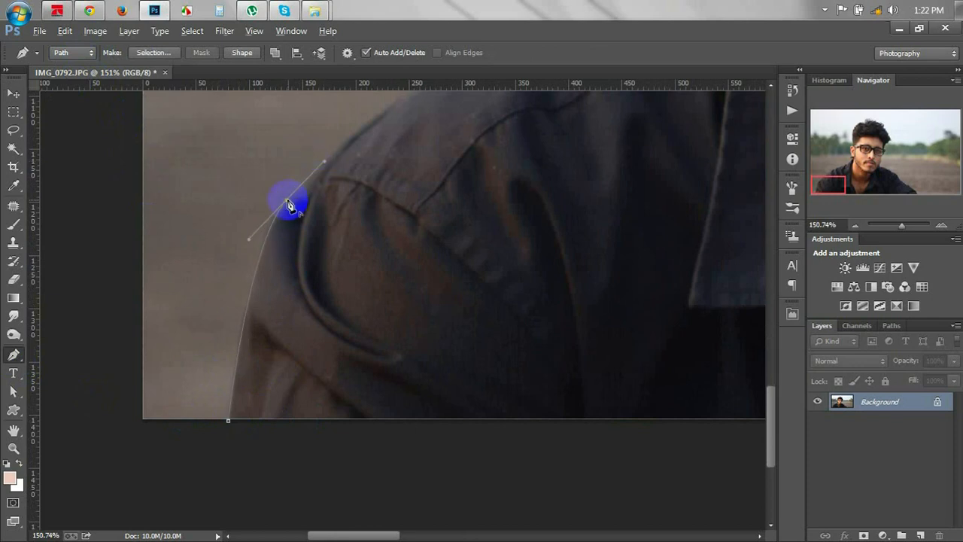
{"action": "scroll", "coordinate": [361, 254], "scroll_direction": "up", "scroll_amount": 4}
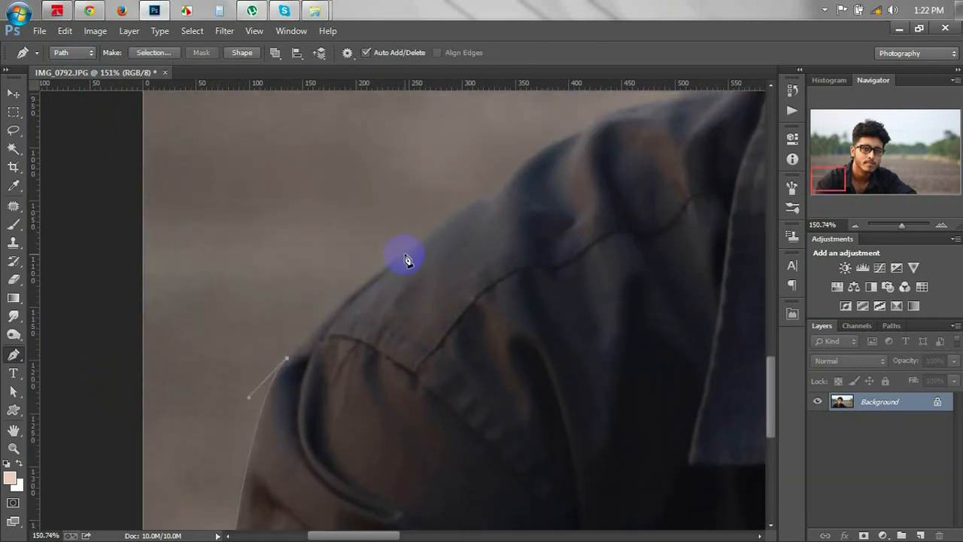
{"action": "left_click_drag", "start_coordinate": [406, 253], "coordinate": [462, 223]}
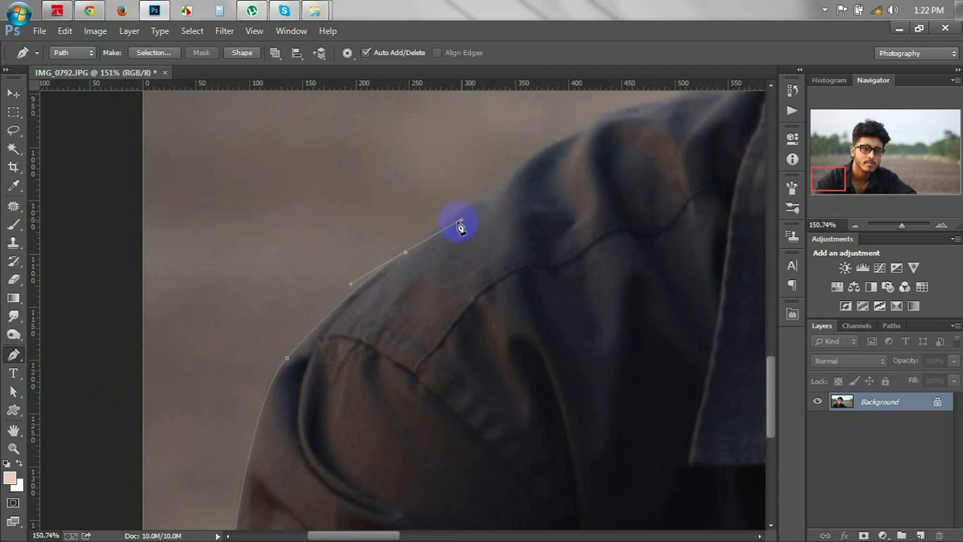
Continue curved anchors along the shoulder edge up to the collar, removing outgoing handles.
{"action": "left_click", "coordinate": [406, 254]}
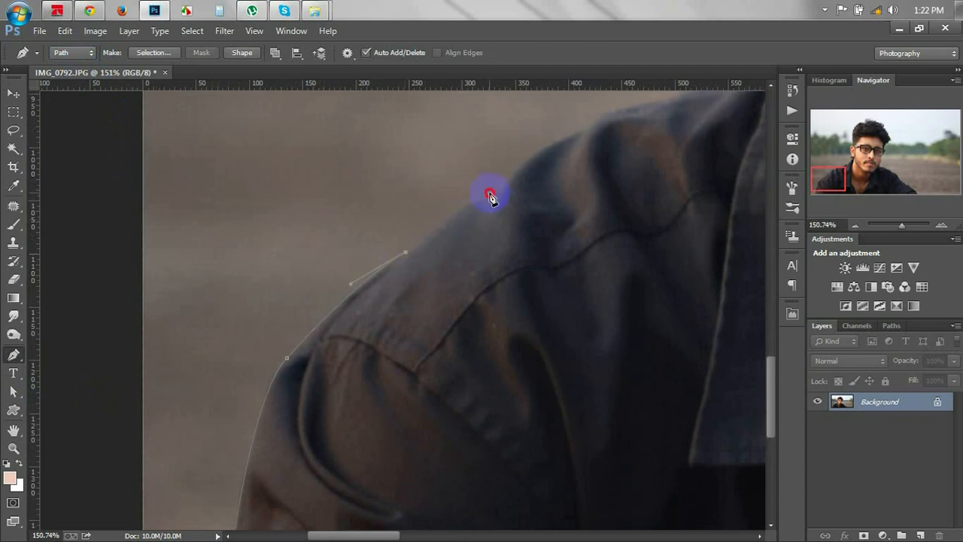
{"action": "left_click_drag", "start_coordinate": [489, 195], "coordinate": [286, 369]}
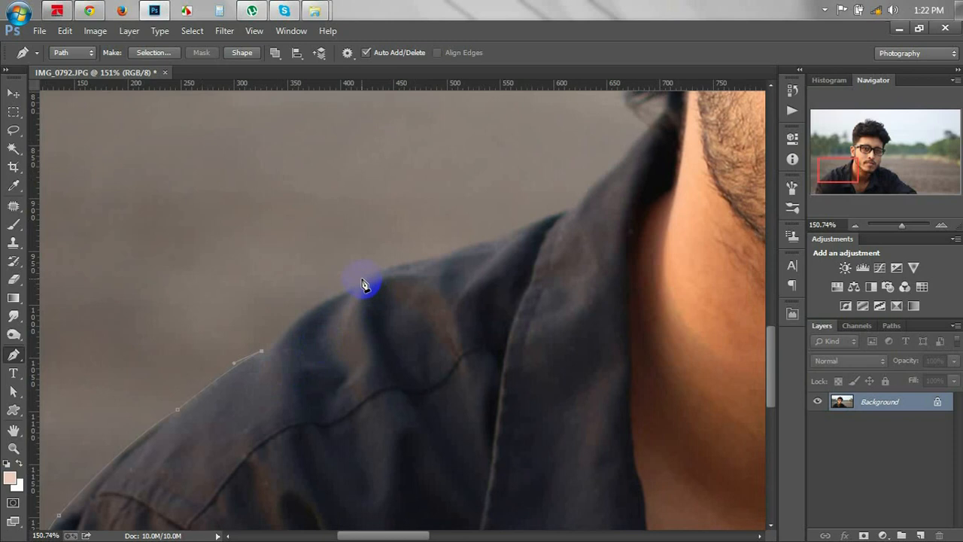
{"action": "left_click_drag", "start_coordinate": [360, 286], "coordinate": [425, 255]}
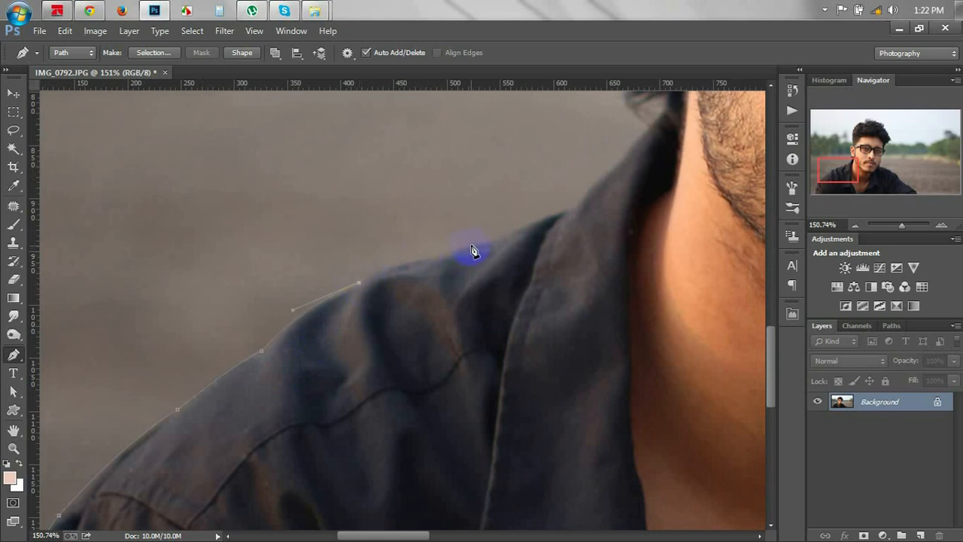
{"action": "left_click_drag", "start_coordinate": [482, 241], "coordinate": [584, 211]}
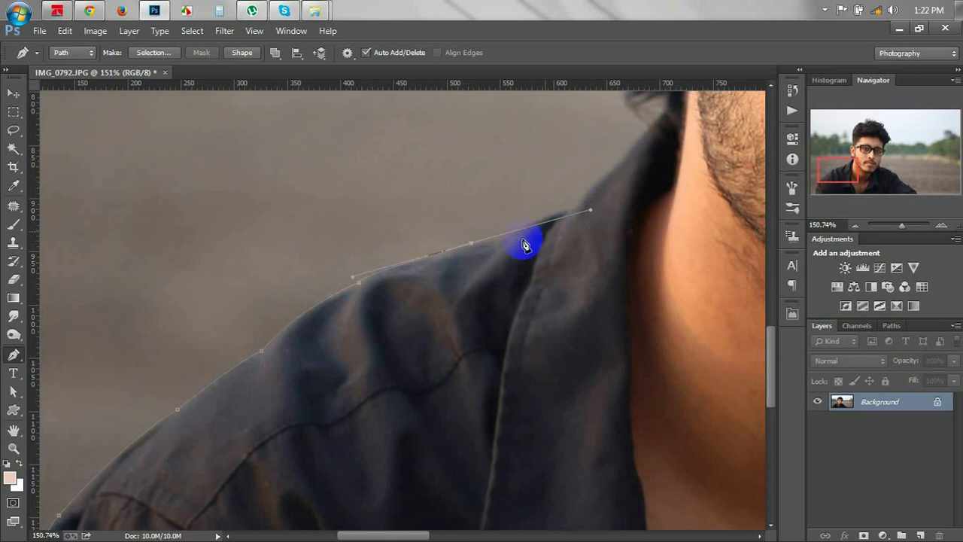
{"action": "left_click", "coordinate": [472, 243], "text": "alt"}
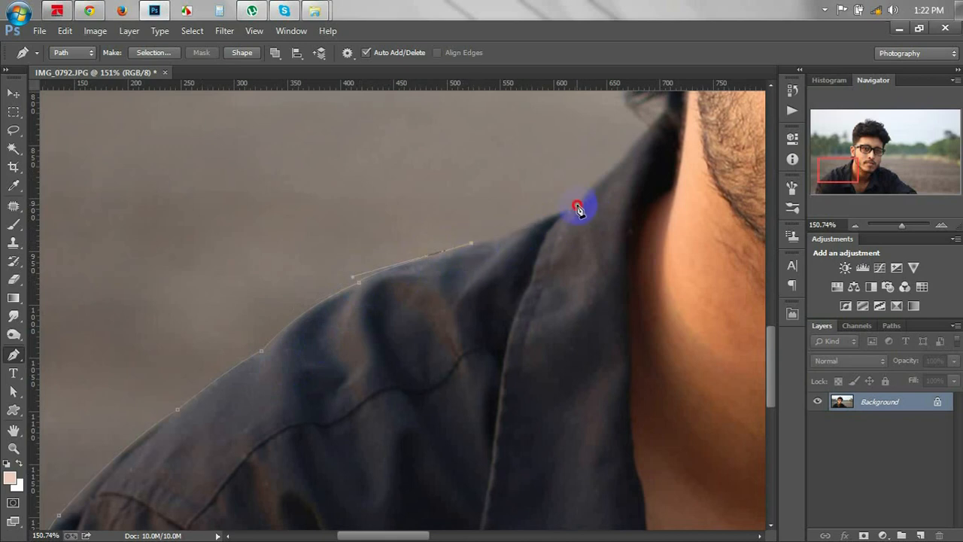
{"action": "left_click_drag", "start_coordinate": [639, 200], "coordinate": [435, 366]}
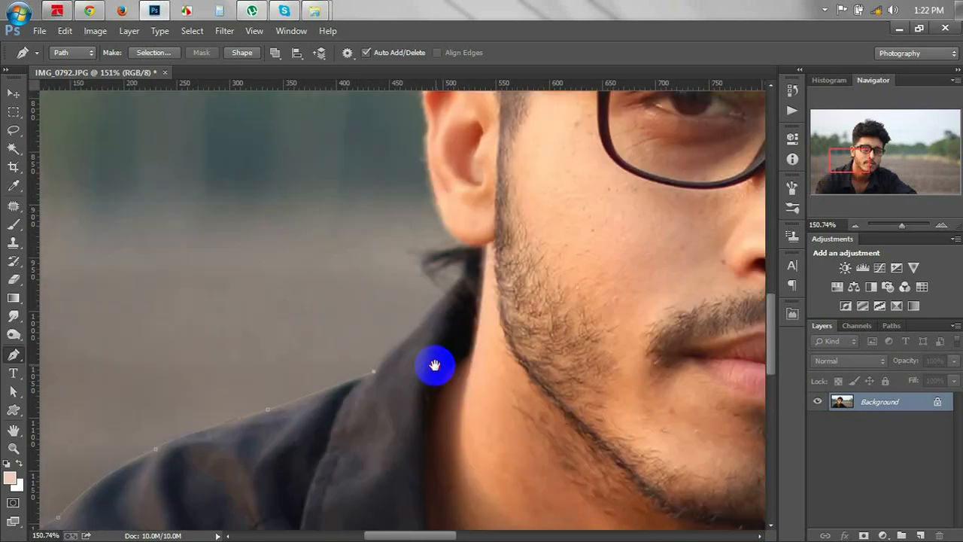
Place anchors around the collar, earlobe and back of the ear up to the hairline.
{"action": "left_click", "coordinate": [444, 294]}
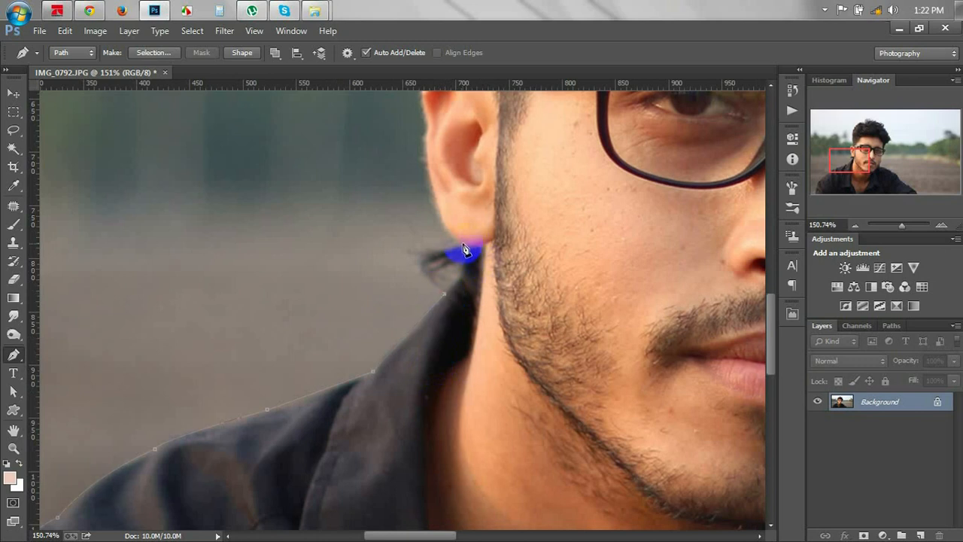
{"action": "left_click_drag", "start_coordinate": [464, 249], "coordinate": [452, 215]}
{"action": "scroll", "coordinate": [447, 276], "scroll_direction": "up", "scroll_amount": 2}
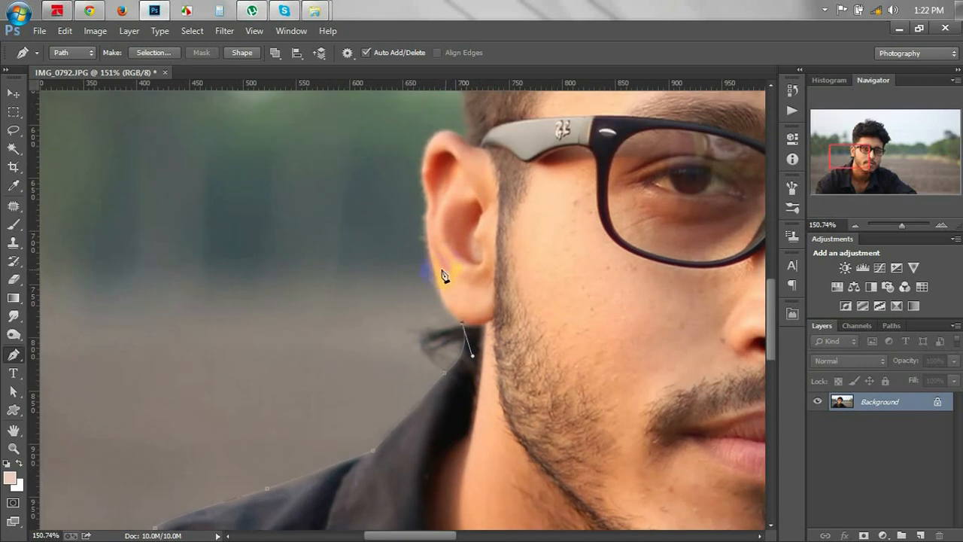
{"action": "left_click_drag", "start_coordinate": [435, 274], "coordinate": [432, 243]}
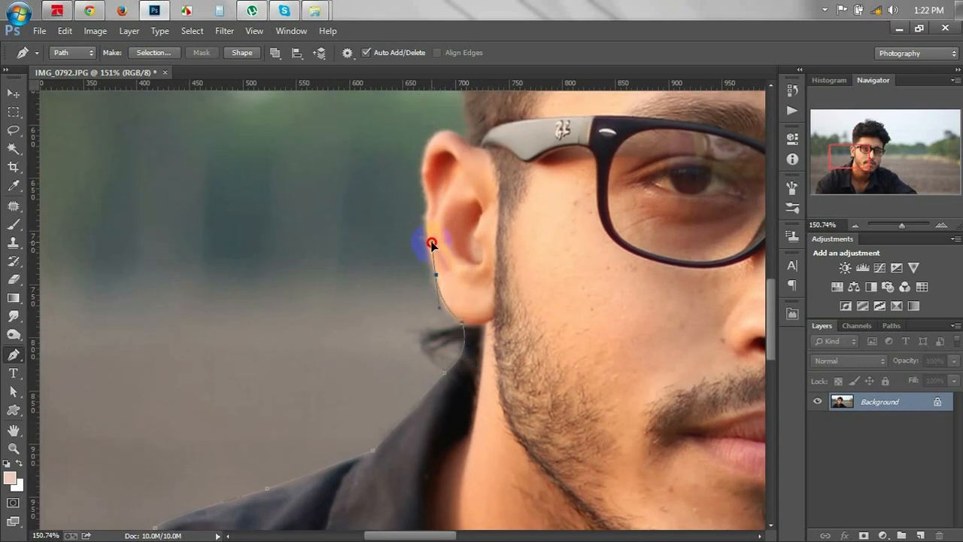
{"action": "left_click", "coordinate": [437, 276], "text": "alt"}
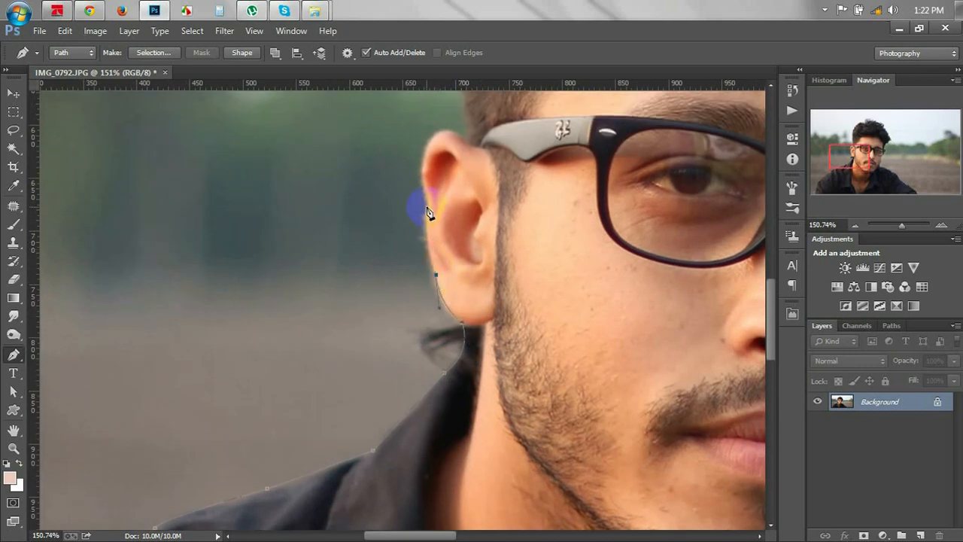
{"action": "left_click_drag", "start_coordinate": [427, 213], "coordinate": [429, 194]}
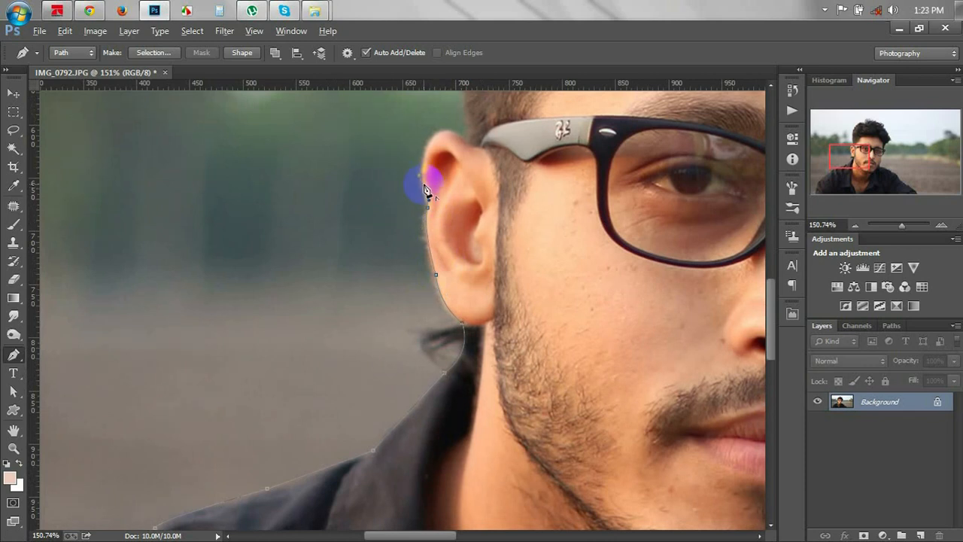
{"action": "left_click", "coordinate": [424, 187], "text": "alt"}
{"action": "left_click_drag", "start_coordinate": [443, 136], "coordinate": [467, 118]}
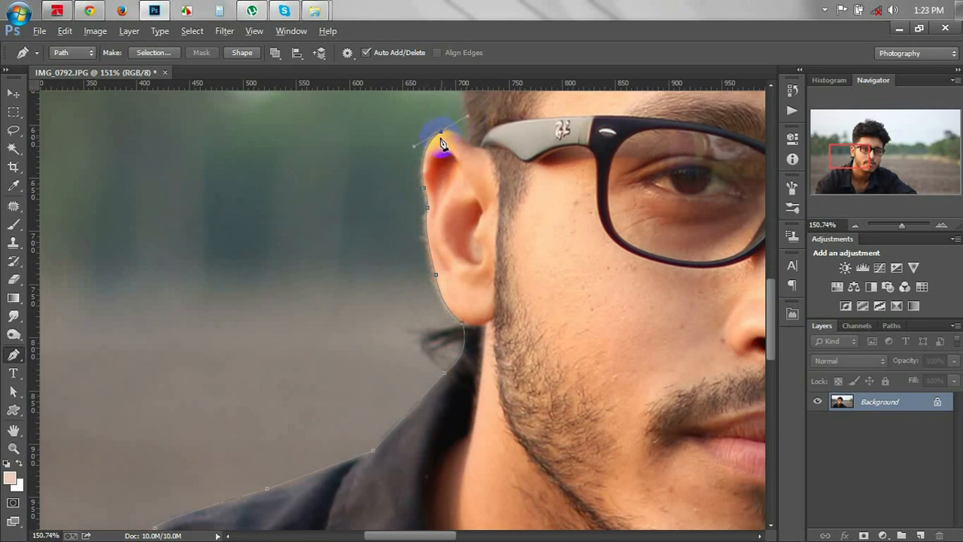
{"action": "scroll", "coordinate": [482, 188], "scroll_direction": "up", "scroll_amount": 3}
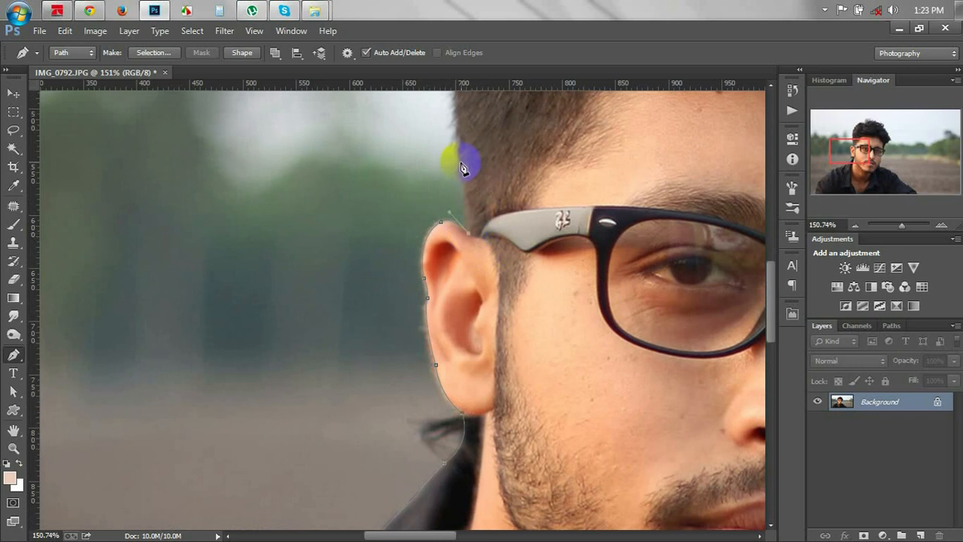
{"action": "left_click_drag", "start_coordinate": [457, 161], "coordinate": [447, 117]}
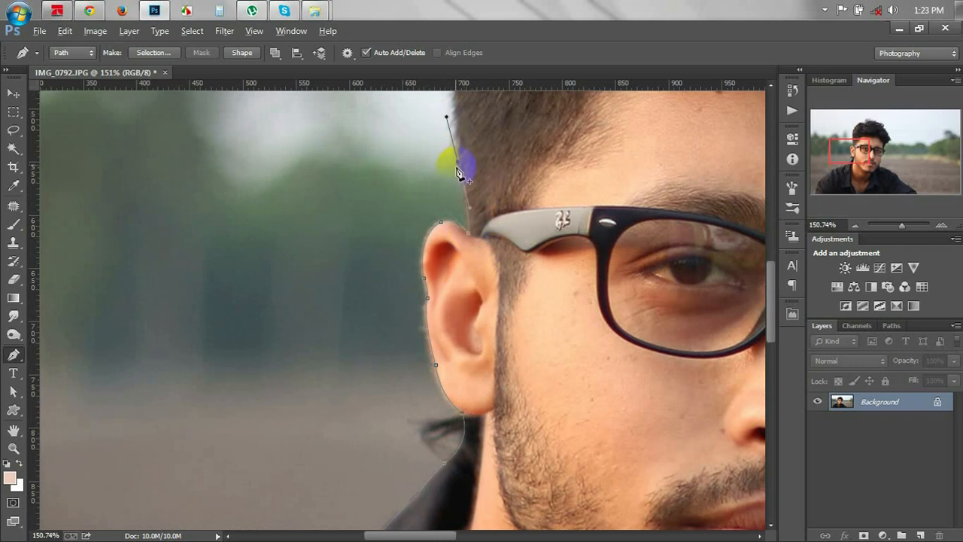
{"action": "scroll", "coordinate": [459, 163], "scroll_direction": "up", "scroll_amount": 6}
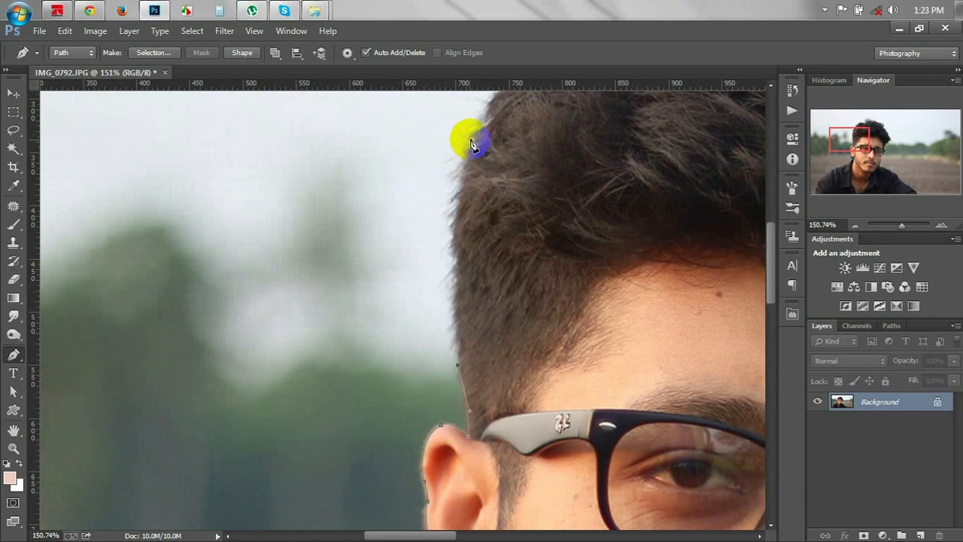
Add anchors from the hairline up along the hair edge, trimming outgoing handles.
{"action": "left_click_drag", "start_coordinate": [471, 143], "coordinate": [503, 126]}
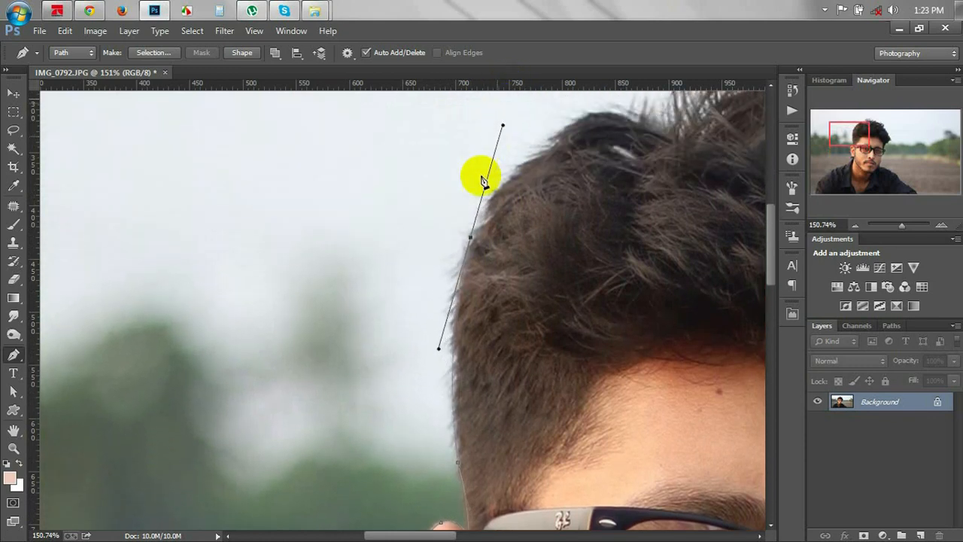
{"action": "left_click", "coordinate": [471, 238], "text": "alt"}
{"action": "left_click", "coordinate": [484, 222]}
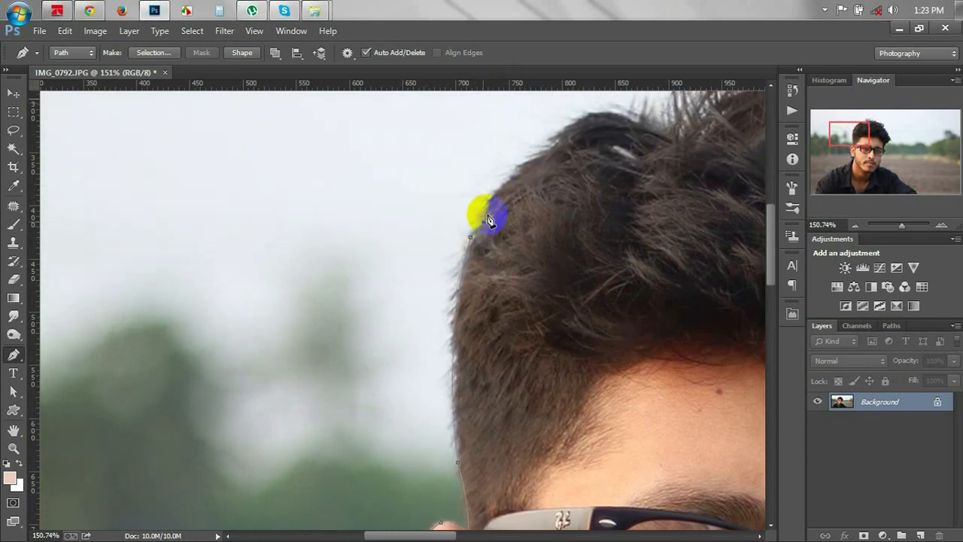
{"action": "left_click_drag", "start_coordinate": [557, 141], "coordinate": [621, 119]}
{"action": "left_click", "coordinate": [557, 164], "text": "alt"}
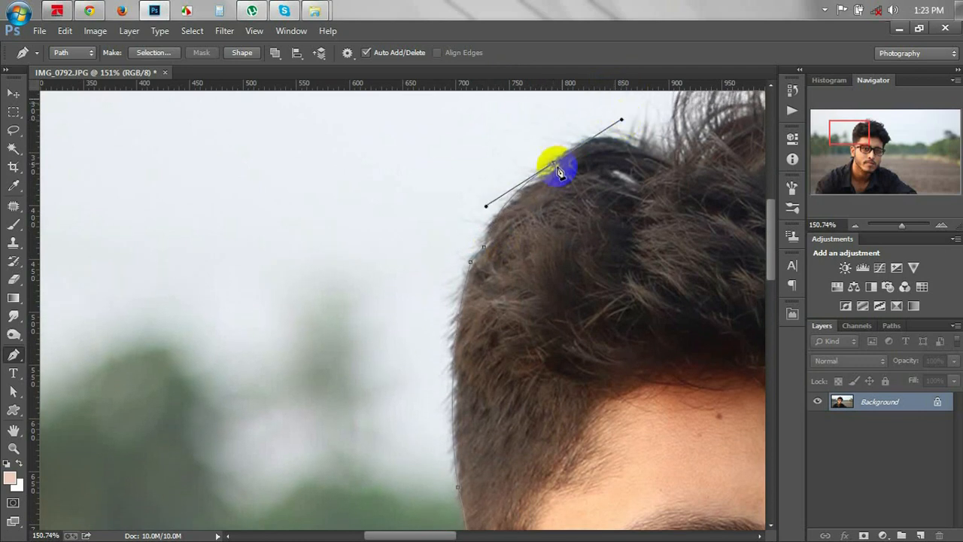
Arc the path across the top of the hair with curved anchors.
{"action": "left_click_drag", "start_coordinate": [562, 208], "coordinate": [398, 254]}
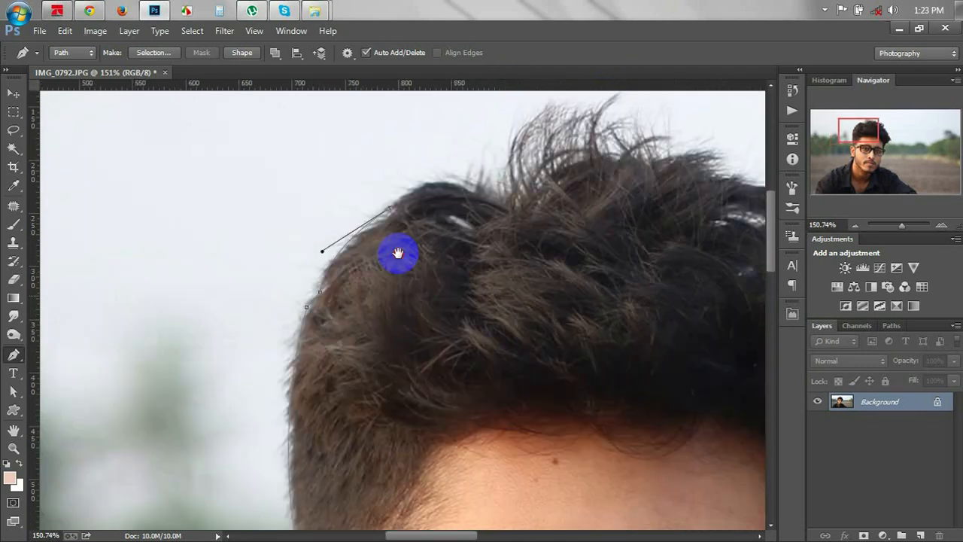
{"action": "left_click_drag", "start_coordinate": [486, 184], "coordinate": [554, 198]}
{"action": "left_click", "coordinate": [484, 183], "text": "alt"}
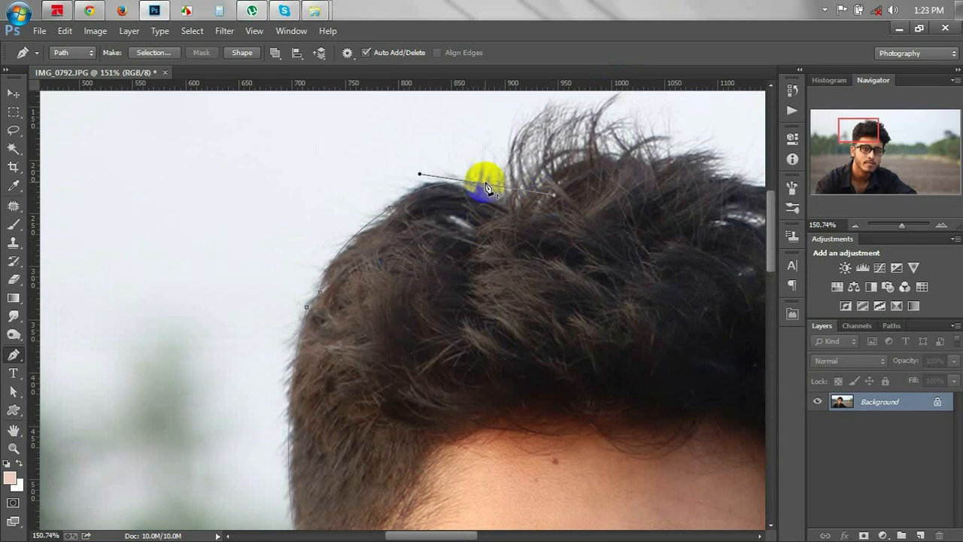
{"action": "key", "text": "ctrl+z"}
{"action": "left_click_drag", "start_coordinate": [605, 111], "coordinate": [390, 215]}
{"action": "left_click", "coordinate": [607, 112], "text": "alt"}
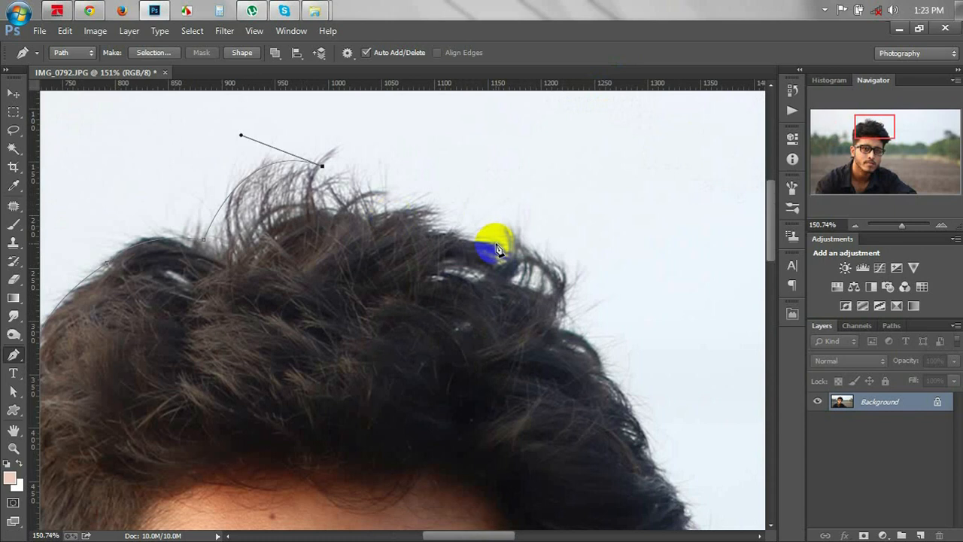
Carry the path down the right side of the hair toward the temple.
{"action": "left_click_drag", "start_coordinate": [583, 335], "coordinate": [623, 408]}
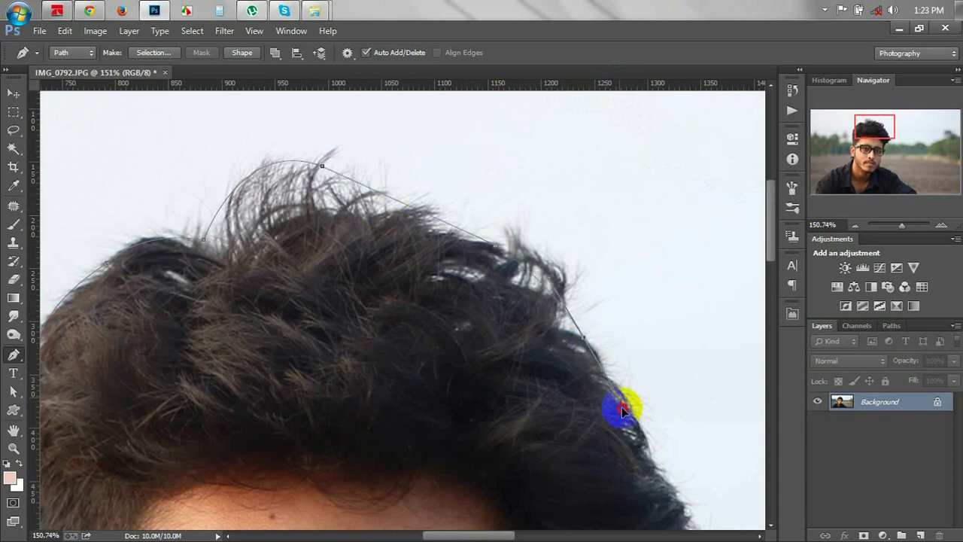
{"action": "left_click", "coordinate": [583, 336], "text": "alt"}
{"action": "left_click_drag", "start_coordinate": [613, 354], "coordinate": [555, 180]}
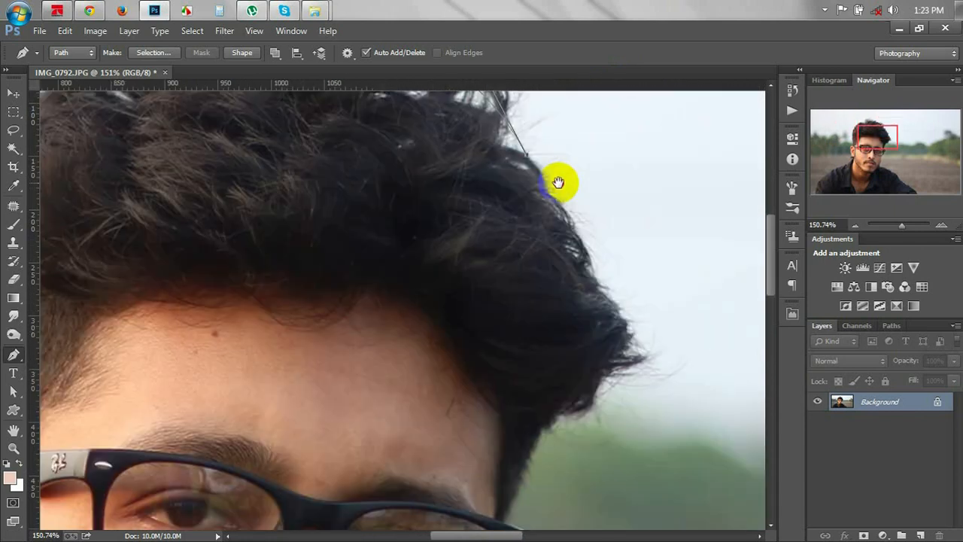
{"action": "left_click", "coordinate": [603, 291]}
{"action": "left_click_drag", "start_coordinate": [629, 364], "coordinate": [547, 429]}
{"action": "left_click", "coordinate": [629, 365], "text": "alt"}
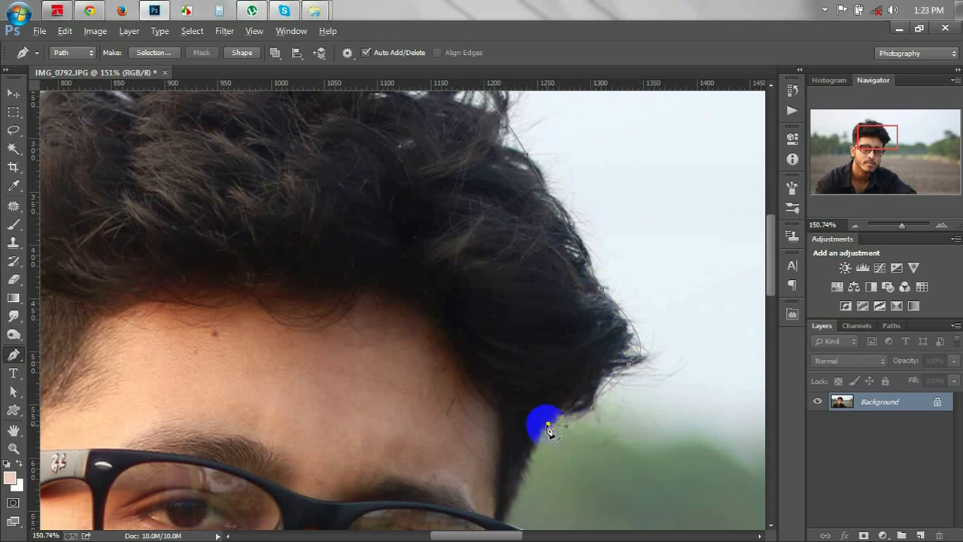
Trace the path around the glasses frame edge and its lower rim.
{"action": "scroll", "coordinate": [548, 428], "scroll_direction": "down", "scroll_amount": 2}
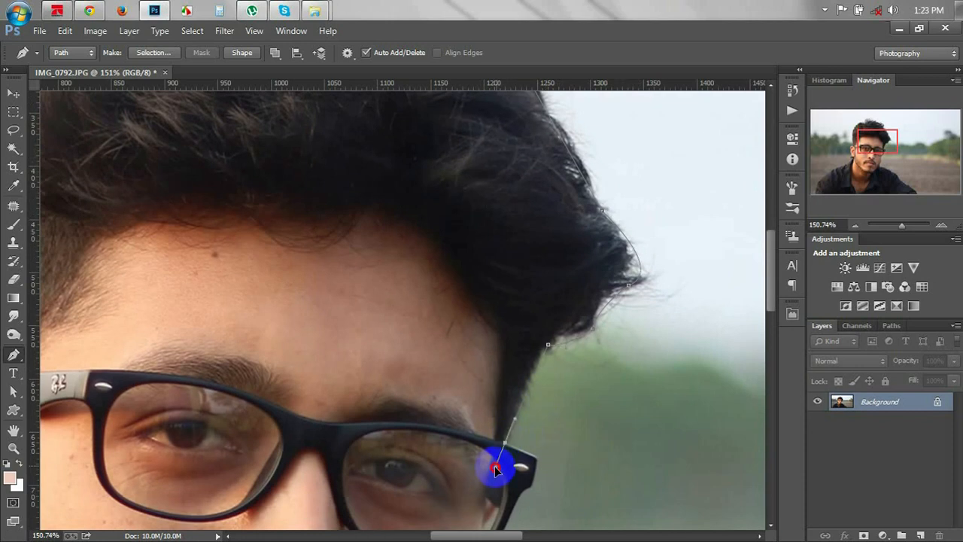
{"action": "left_click", "coordinate": [505, 443], "text": "alt"}
{"action": "scroll", "coordinate": [545, 464], "scroll_direction": "up", "scroll_amount": 4}
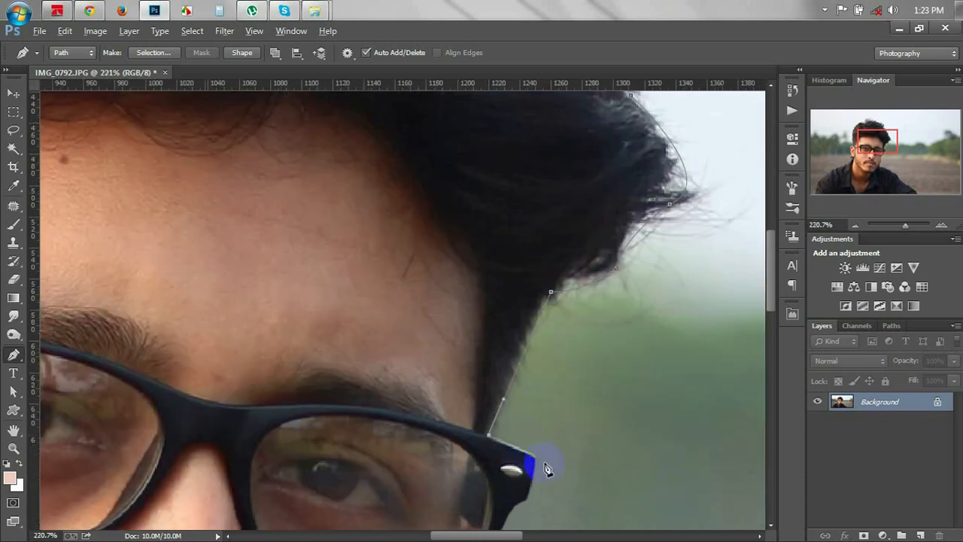
{"action": "scroll", "coordinate": [547, 469], "scroll_direction": "up", "scroll_amount": 1}
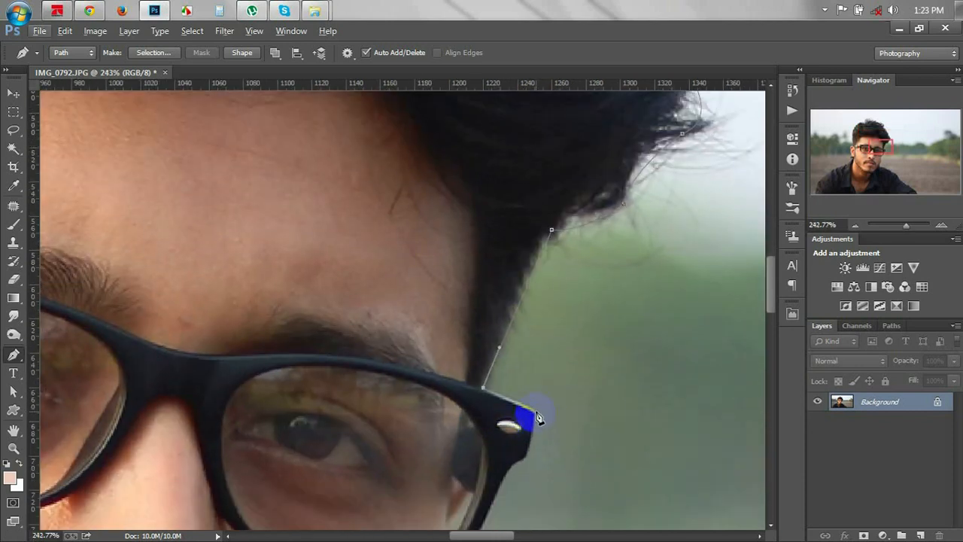
{"action": "left_click", "coordinate": [535, 423]}
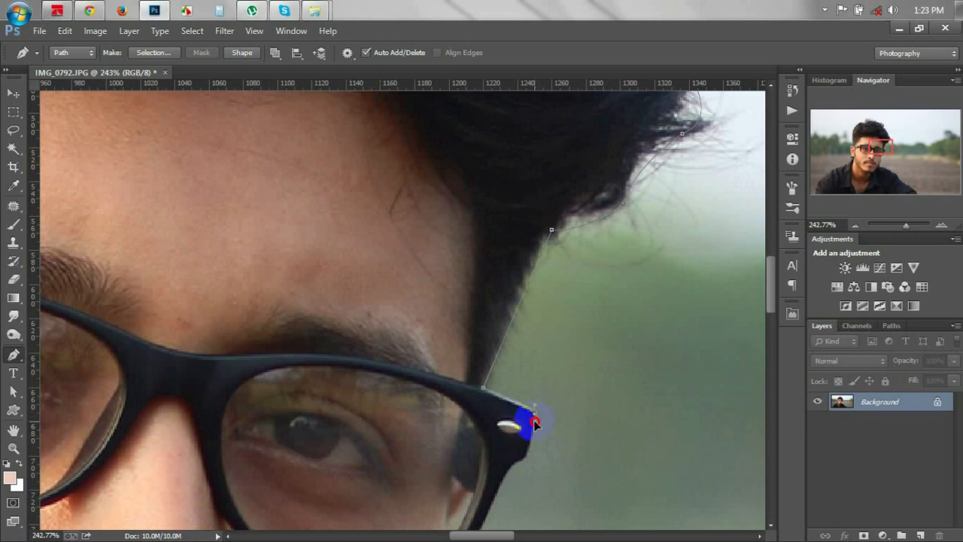
{"action": "scroll", "coordinate": [534, 423], "scroll_direction": "down", "scroll_amount": 2}
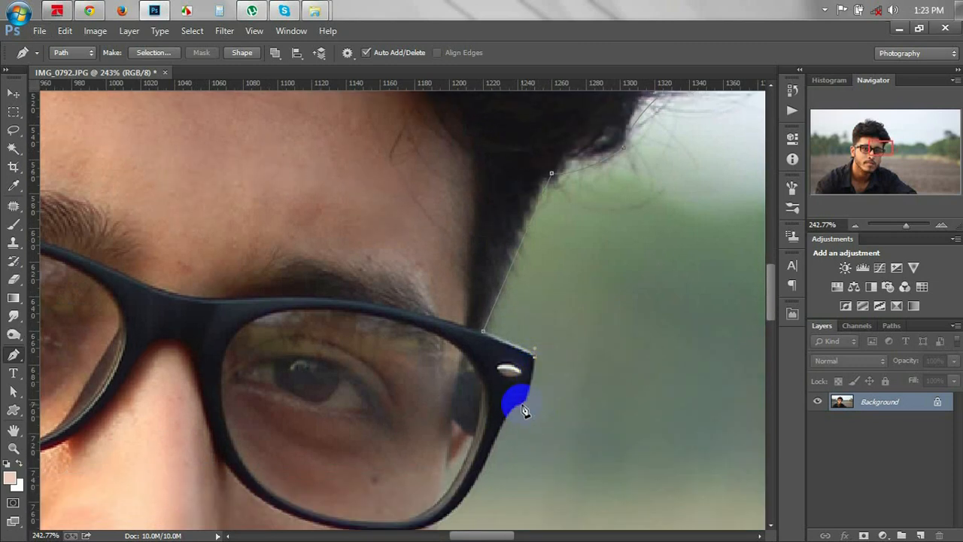
{"action": "left_click_drag", "start_coordinate": [522, 405], "coordinate": [516, 407]}
{"action": "scroll", "coordinate": [526, 407], "scroll_direction": "down", "scroll_amount": 2}
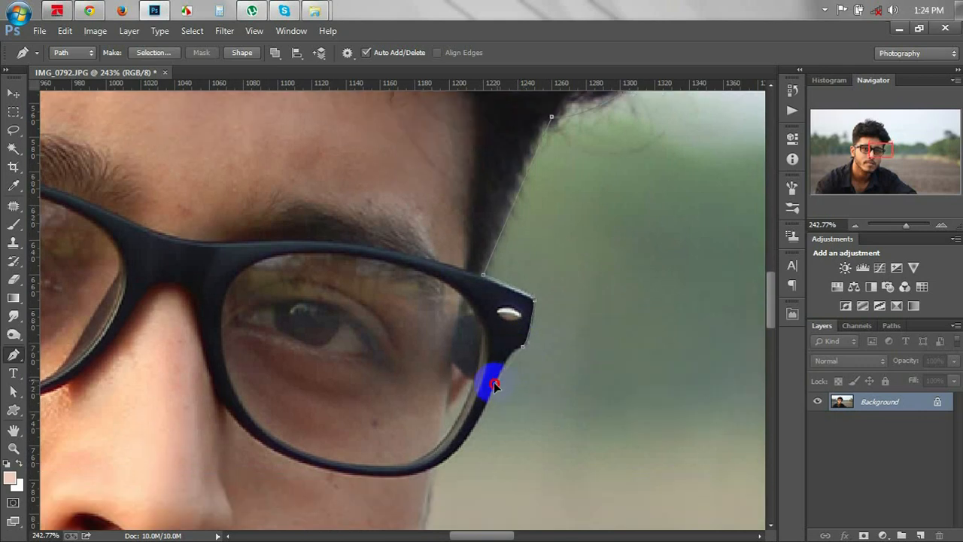
{"action": "left_click_drag", "start_coordinate": [486, 399], "coordinate": [485, 410]}
{"action": "scroll", "coordinate": [484, 395], "scroll_direction": "down", "scroll_amount": 2}
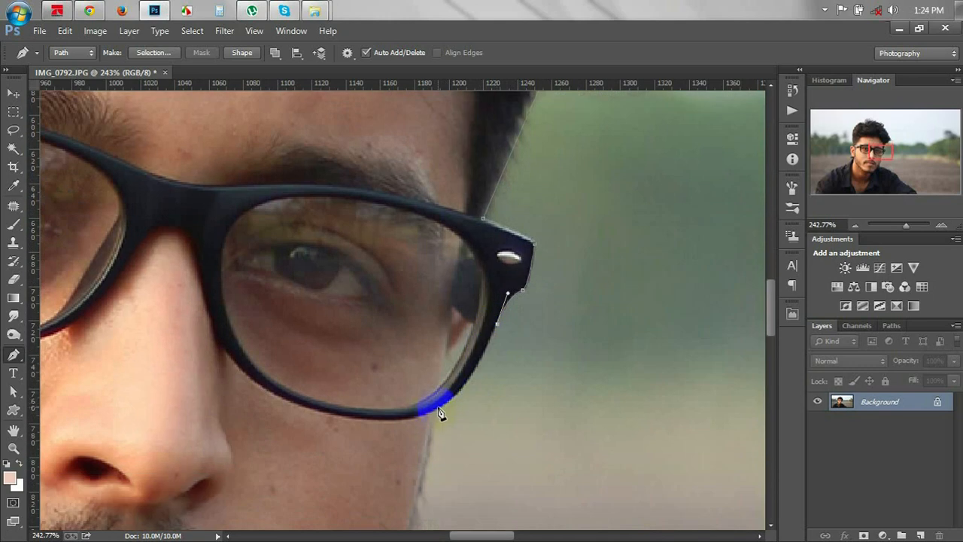
{"action": "left_click_drag", "start_coordinate": [427, 409], "coordinate": [400, 419]}
{"action": "key", "text": "alt"}
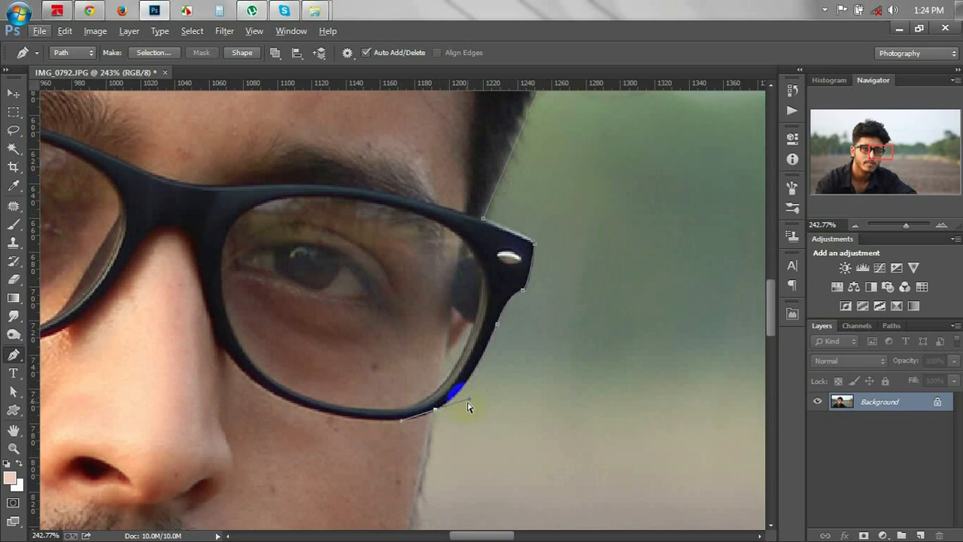
{"action": "left_click_drag", "start_coordinate": [471, 396], "coordinate": [470, 398]}
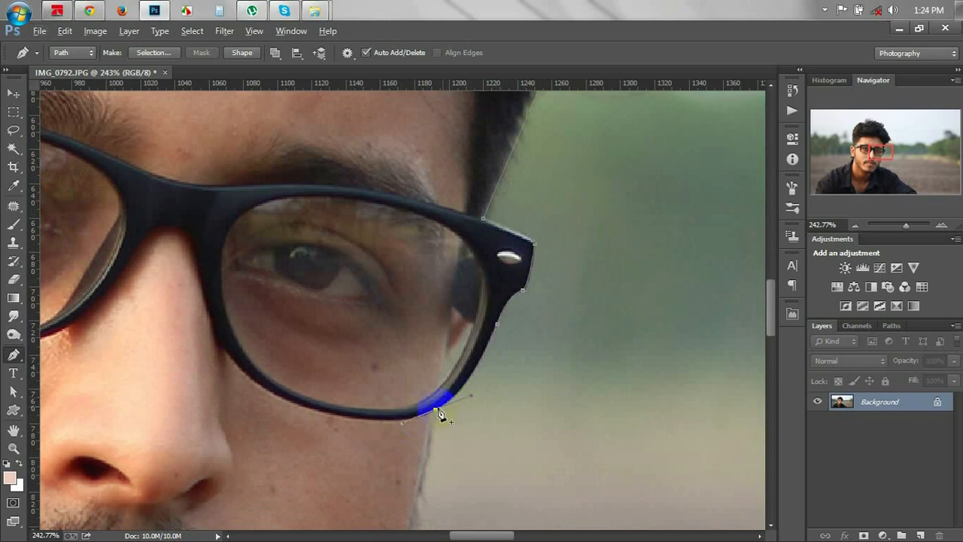
Continue the anchors below the jawline and along the collar.
{"action": "scroll", "coordinate": [442, 413], "scroll_direction": "down", "scroll_amount": 2}
{"action": "scroll", "coordinate": [442, 410], "scroll_direction": "down", "scroll_amount": 6}
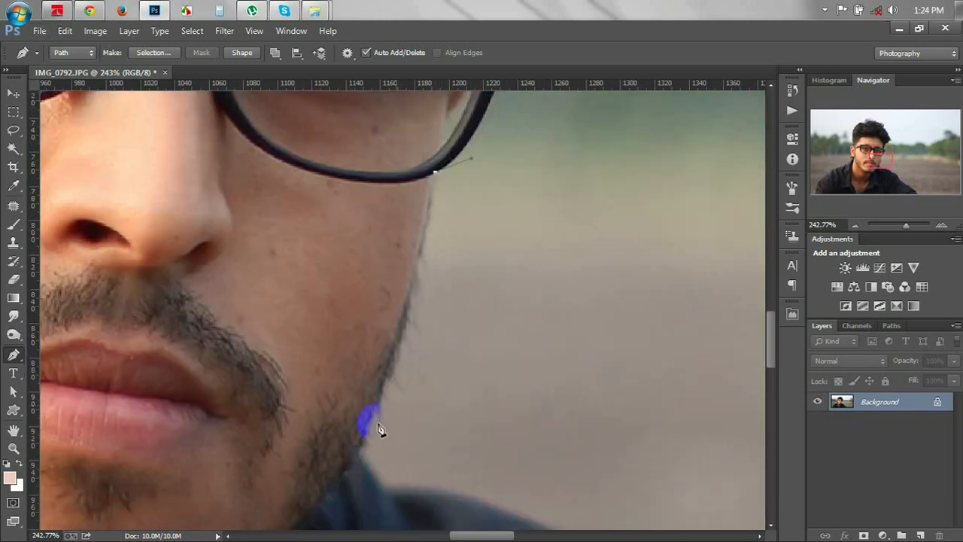
{"action": "left_click_drag", "start_coordinate": [360, 447], "coordinate": [305, 503]}
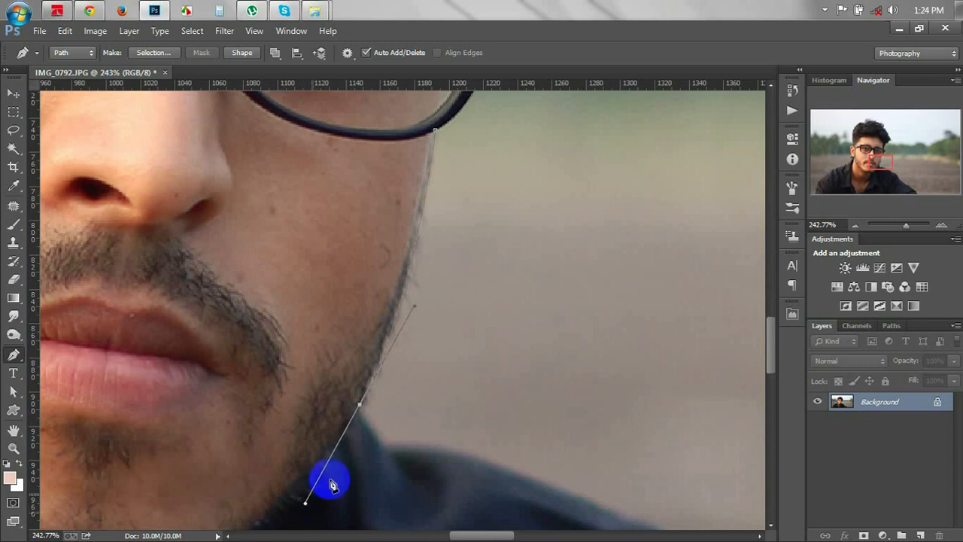
{"action": "left_click", "coordinate": [377, 439]}
{"action": "left_click_drag", "start_coordinate": [408, 443], "coordinate": [366, 271]}
{"action": "left_click", "coordinate": [407, 445], "text": "alt"}
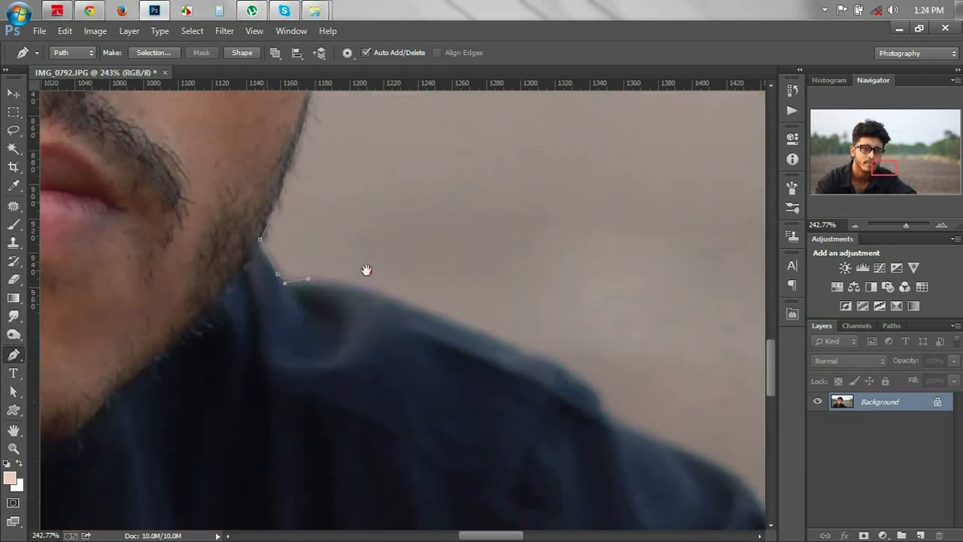
Follow the right shoulder edge with curved anchors, removing outgoing handles.
{"action": "left_click_drag", "start_coordinate": [592, 389], "coordinate": [652, 440]}
{"action": "left_click", "coordinate": [592, 390], "text": "alt"}
{"action": "left_click", "coordinate": [633, 433]}
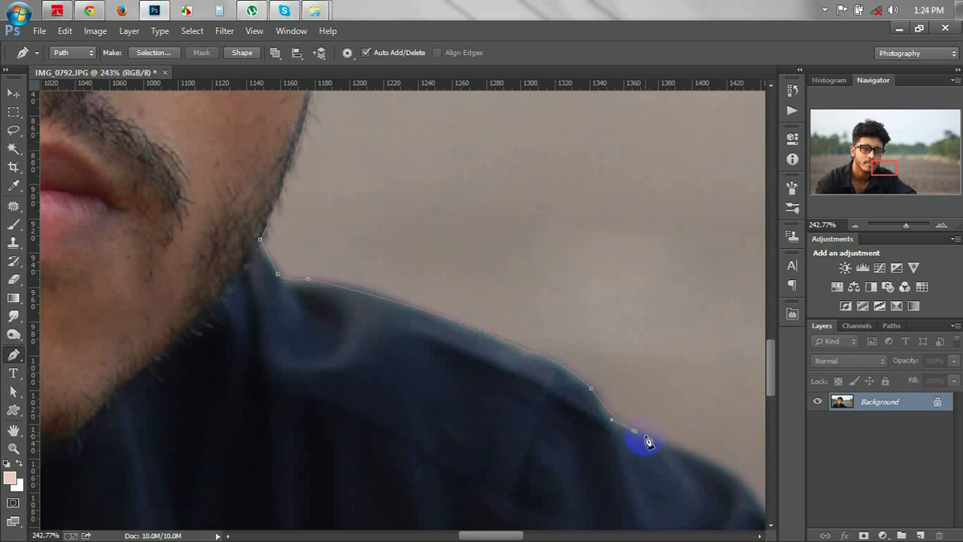
{"action": "left_click", "coordinate": [636, 434], "text": "alt"}
{"action": "left_click_drag", "start_coordinate": [653, 438], "coordinate": [469, 268]}
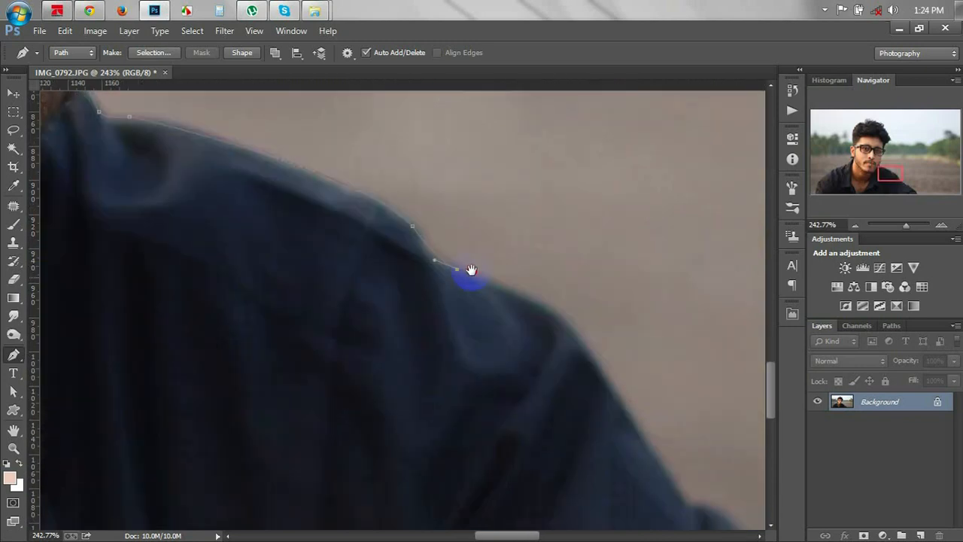
{"action": "left_click_drag", "start_coordinate": [602, 373], "coordinate": [636, 468]}
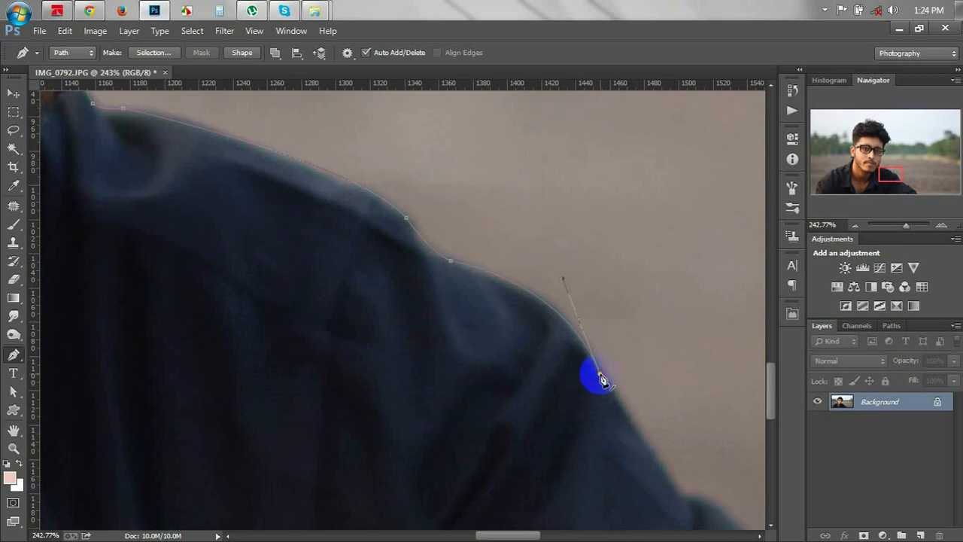
{"action": "left_click_drag", "start_coordinate": [602, 378], "coordinate": [475, 213]}
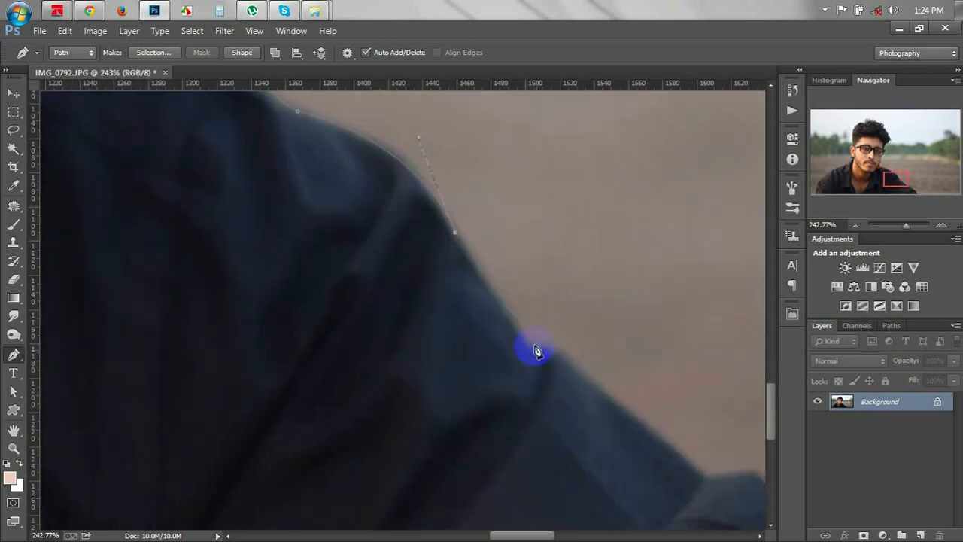
{"action": "left_click_drag", "start_coordinate": [536, 350], "coordinate": [548, 352]}
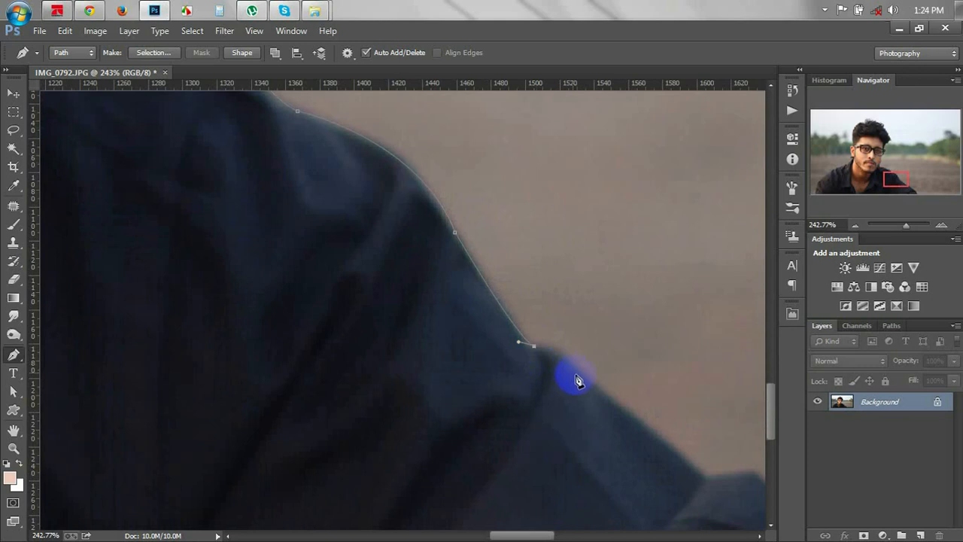
{"action": "left_click_drag", "start_coordinate": [598, 388], "coordinate": [636, 432]}
Finish the path around the sleeve fold down to the photo's bottom edge.
{"action": "left_click_drag", "start_coordinate": [677, 387], "coordinate": [396, 204]}
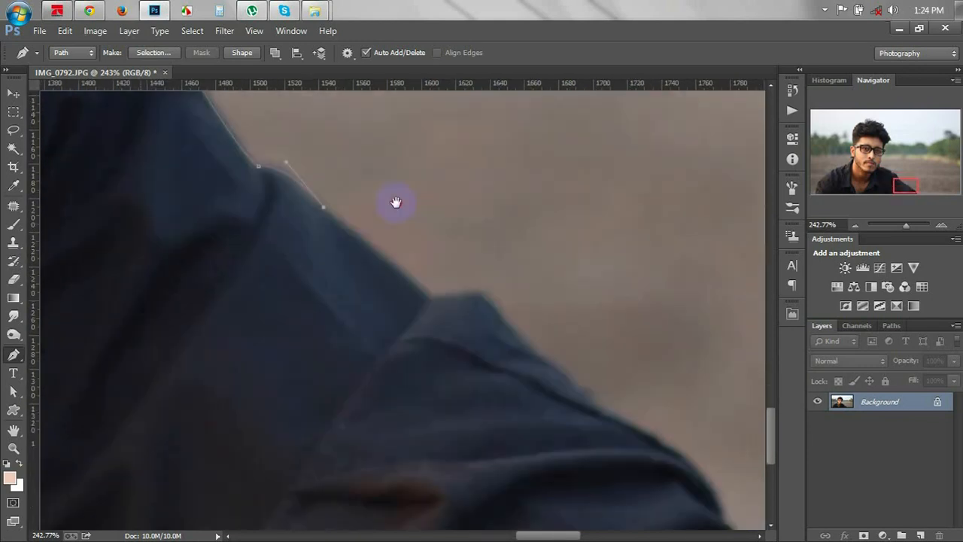
{"action": "left_click", "coordinate": [430, 295]}
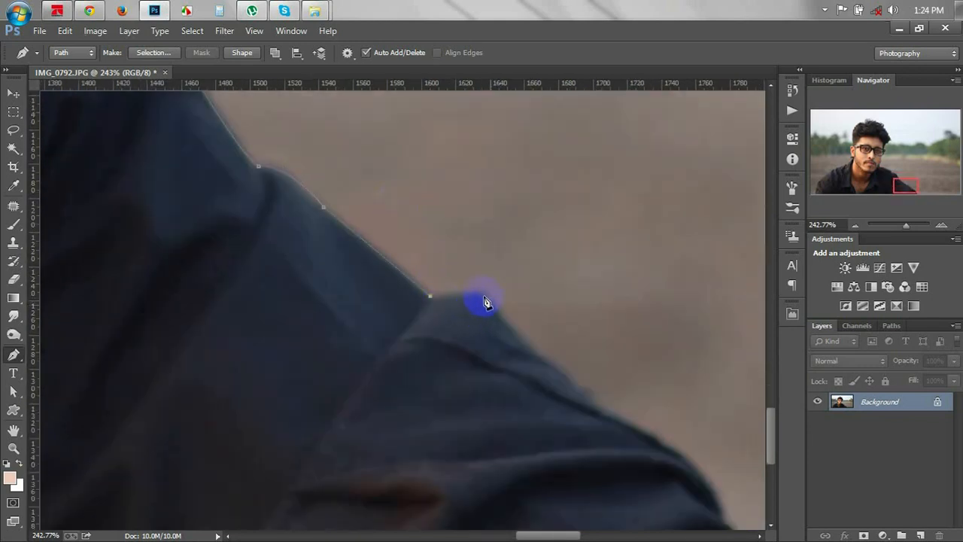
{"action": "mouse_move", "coordinate": [491, 301]}
{"action": "left_mouse_down"}
{"action": "mouse_move", "coordinate": [500, 311]}
{"action": "mouse_move", "coordinate": [491, 301]}
{"action": "left_mouse_up"}
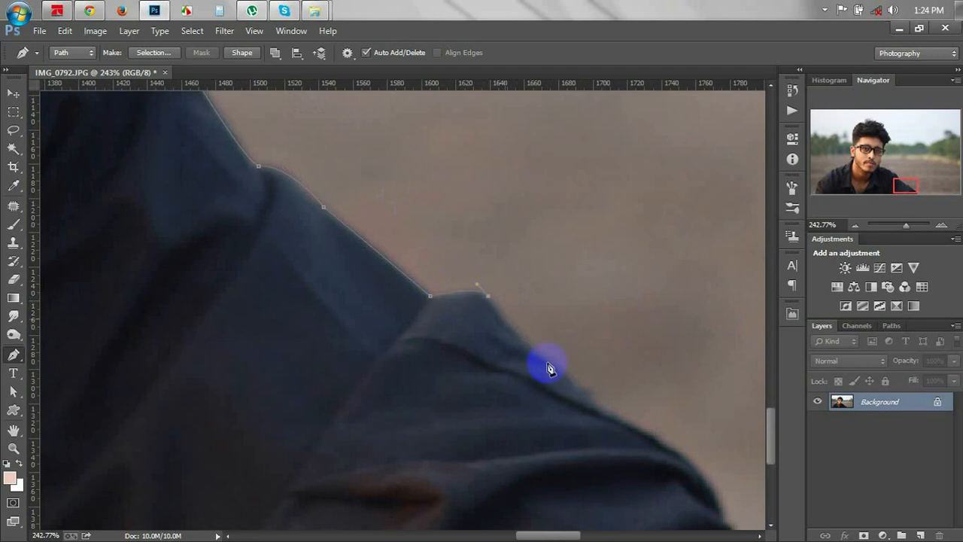
{"action": "left_click_drag", "start_coordinate": [599, 408], "coordinate": [620, 419]}
{"action": "left_click", "coordinate": [601, 408], "text": "alt"}
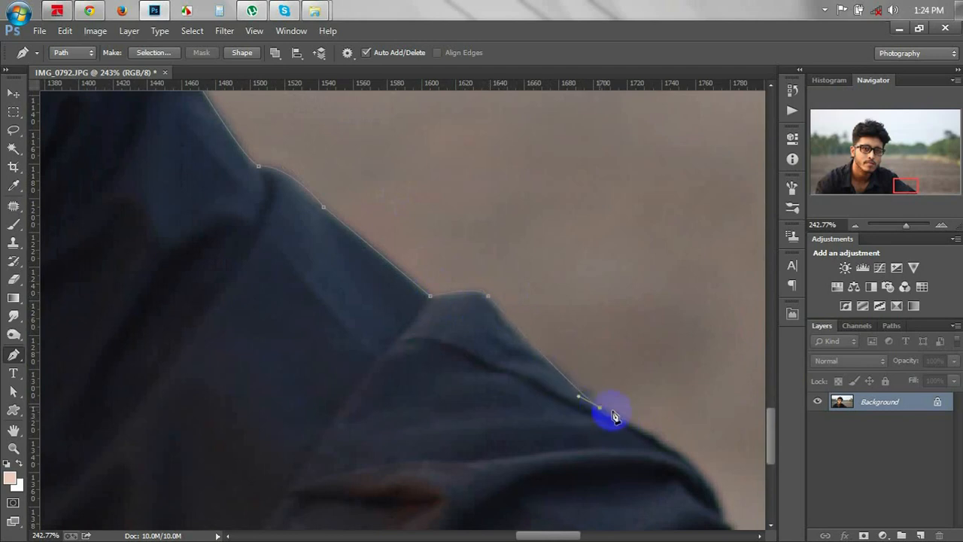
{"action": "left_click_drag", "start_coordinate": [626, 370], "coordinate": [438, 185]}
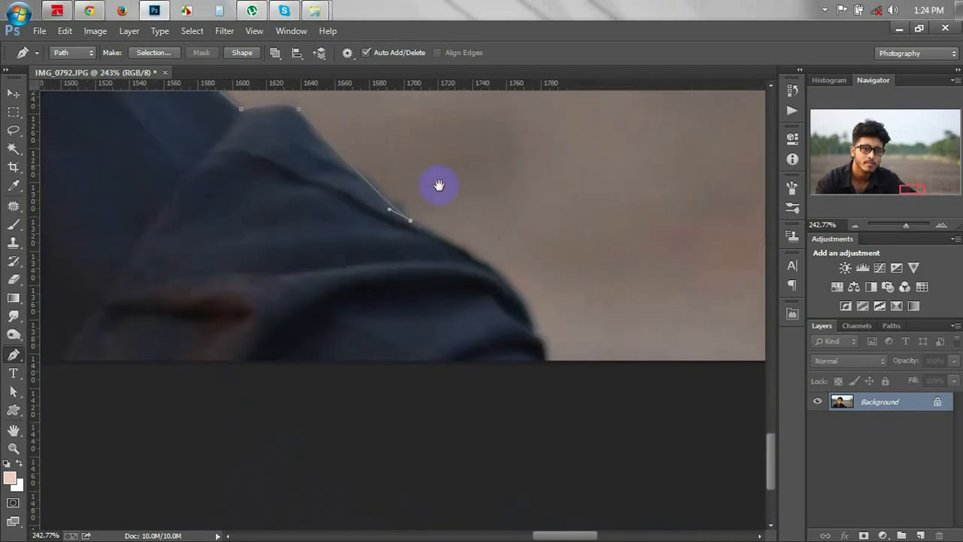
{"action": "left_click_drag", "start_coordinate": [534, 336], "coordinate": [536, 407]}
{"action": "left_click", "coordinate": [533, 336], "text": "alt"}
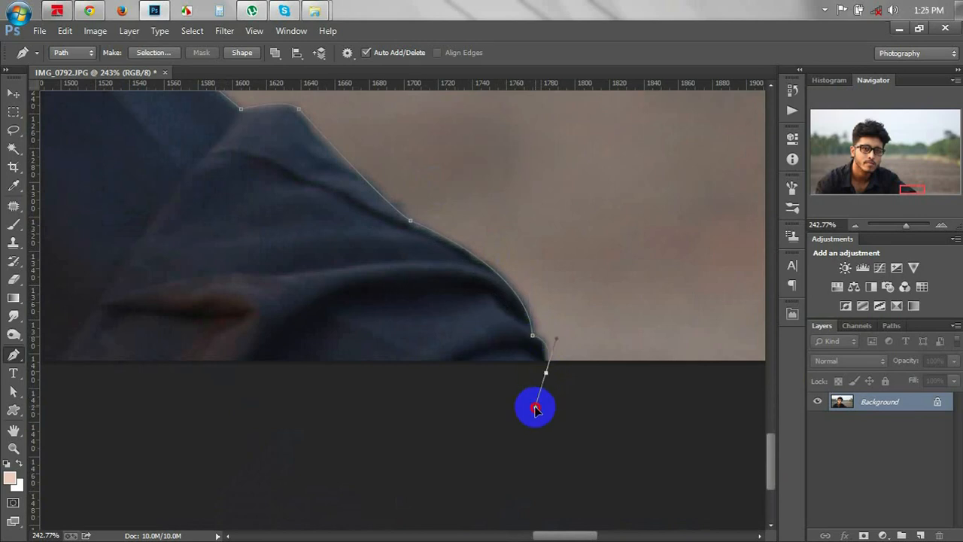
{"action": "left_click_drag", "start_coordinate": [544, 372], "coordinate": [540, 372]}
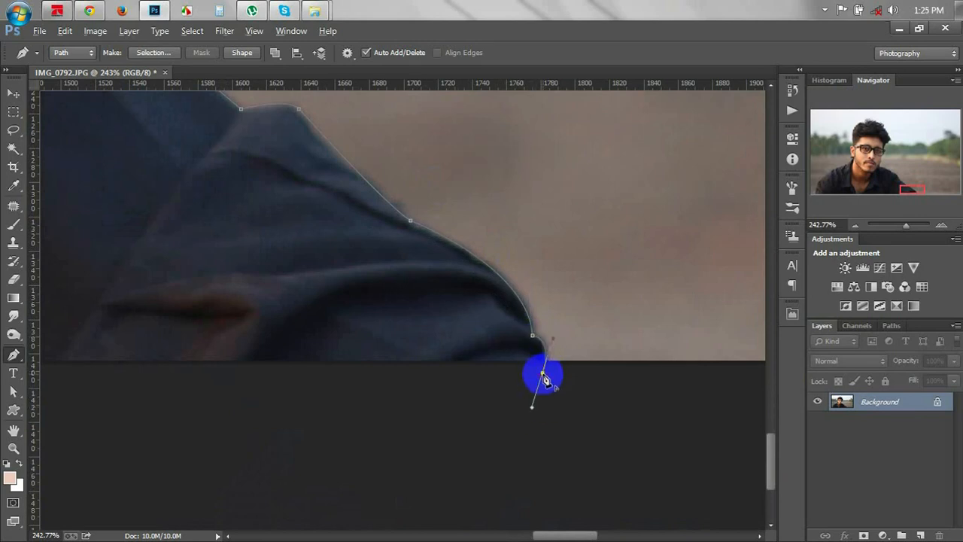
{"action": "left_click", "coordinate": [543, 373], "text": "alt"}
{"action": "scroll", "coordinate": [539, 373], "scroll_direction": "down", "scroll_amount": 8}
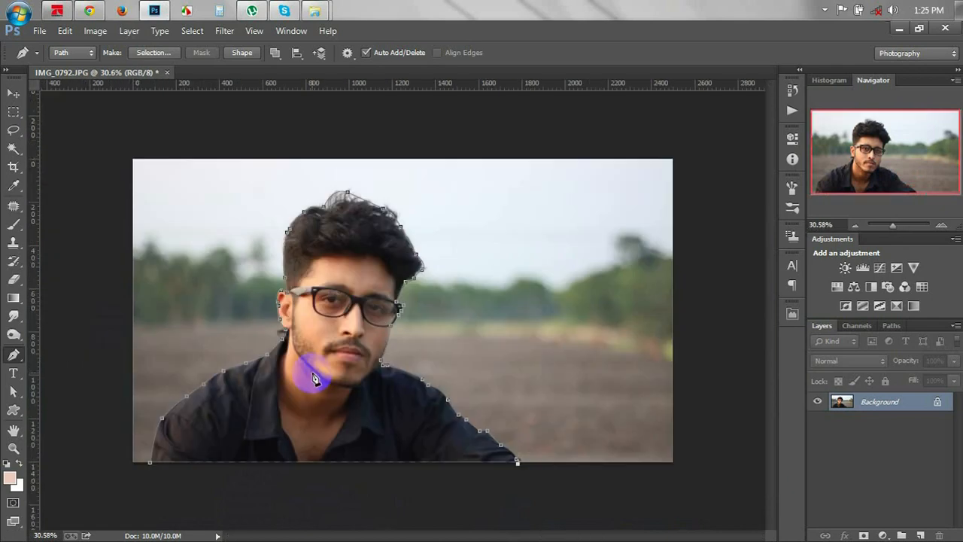
Close the pen path, convert it to a selection around the figure, and pick the Rectangular Marquee.
{"action": "left_click_drag", "start_coordinate": [150, 463], "coordinate": [149, 434]}
{"action": "right_click", "coordinate": [538, 283]}
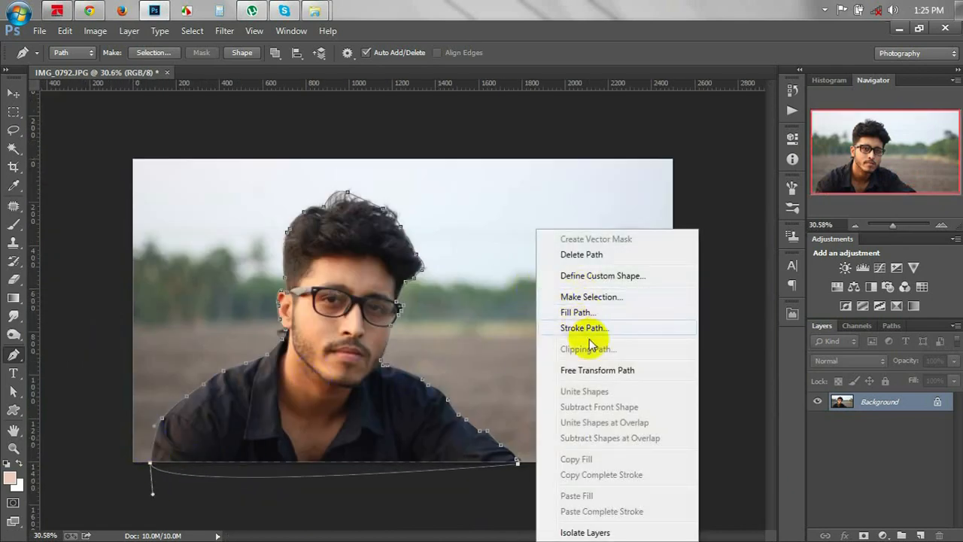
{"action": "left_click", "coordinate": [596, 296]}
{"action": "left_click", "coordinate": [563, 148]}
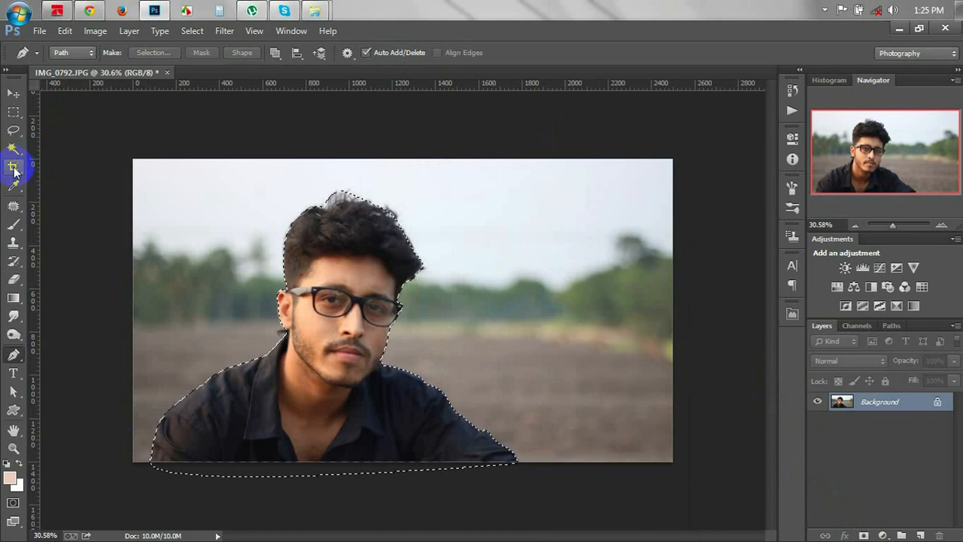
{"action": "left_click", "coordinate": [13, 113]}
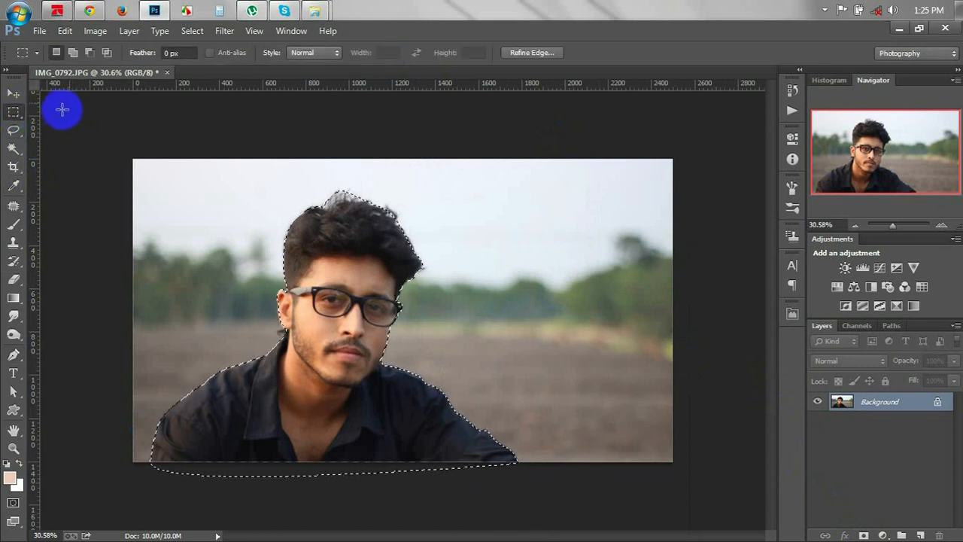
{"action": "left_click", "coordinate": [10, 114]}
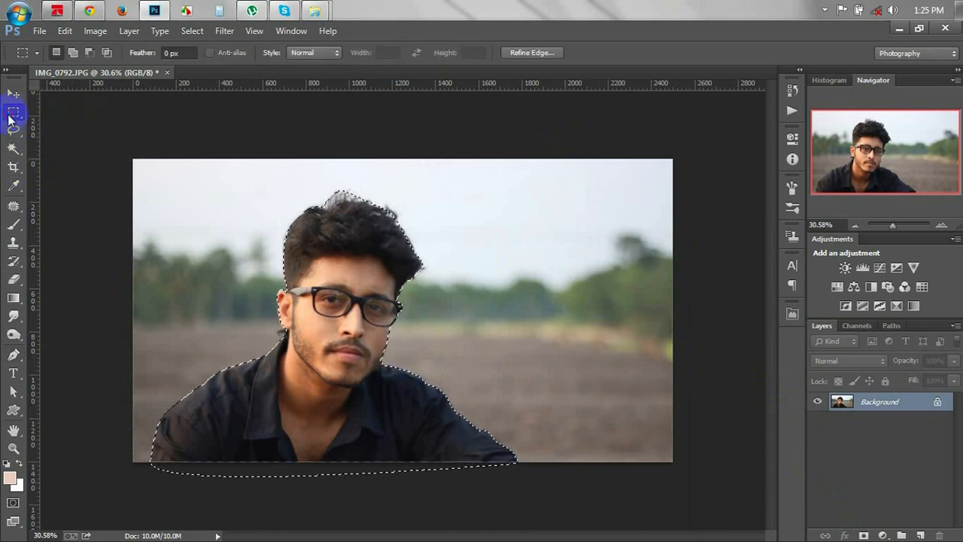
Refine the edge along the ear, jaw, hair and chin, then add it as a layer mask.
{"action": "left_click", "coordinate": [532, 53]}
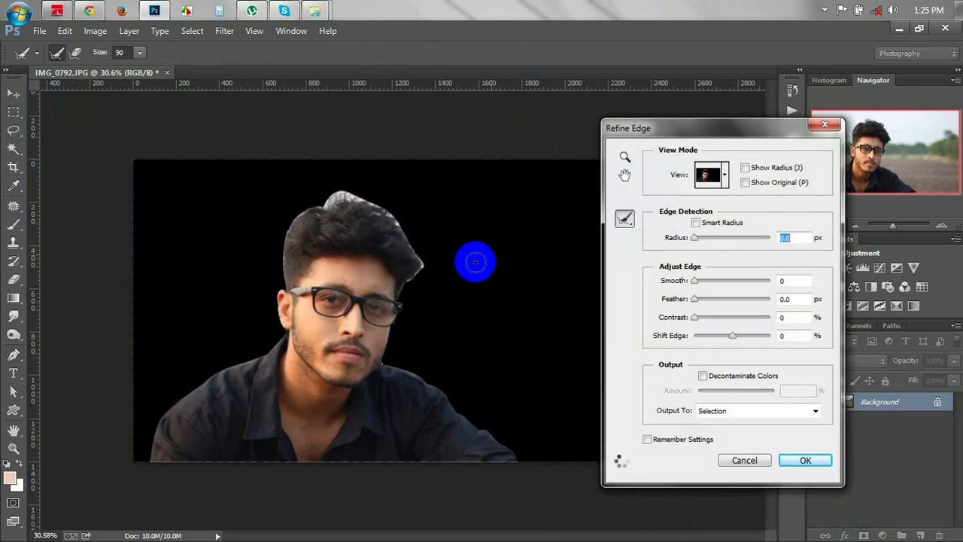
{"action": "left_click_drag", "start_coordinate": [282, 289], "coordinate": [286, 338]}
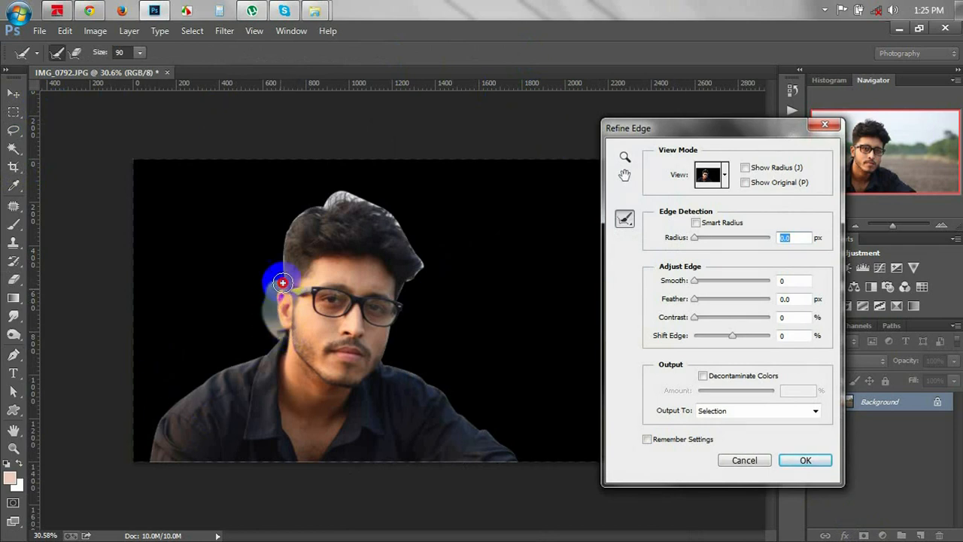
{"action": "mouse_move", "coordinate": [279, 256]}
{"action": "left_mouse_down"}
{"action": "mouse_move", "coordinate": [291, 231]}
{"action": "mouse_move", "coordinate": [336, 197]}
{"action": "mouse_move", "coordinate": [380, 209]}
{"action": "mouse_move", "coordinate": [413, 237]}
{"action": "mouse_move", "coordinate": [422, 268]}
{"action": "left_mouse_up"}
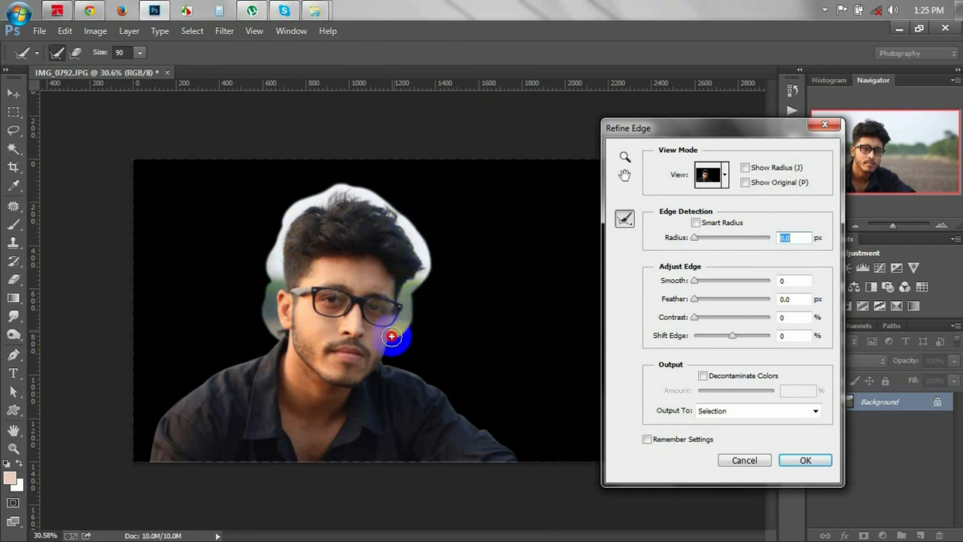
{"action": "left_click_drag", "start_coordinate": [382, 356], "coordinate": [485, 395]}
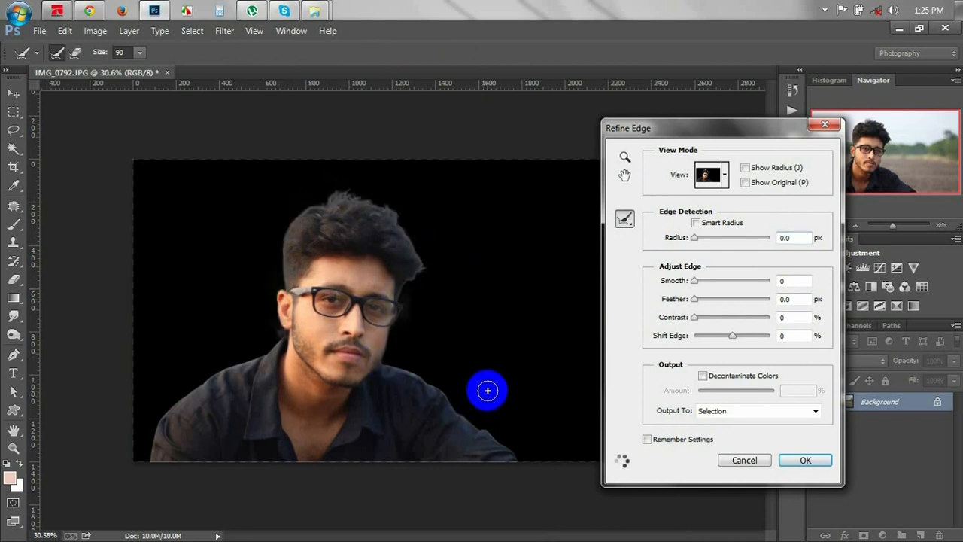
{"action": "left_click", "coordinate": [805, 460]}
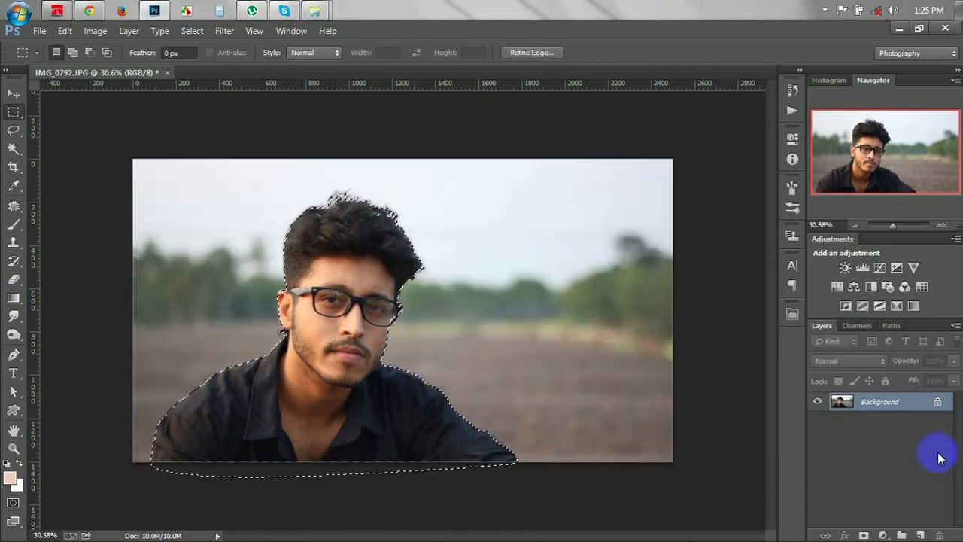
{"action": "left_click", "coordinate": [864, 535]}
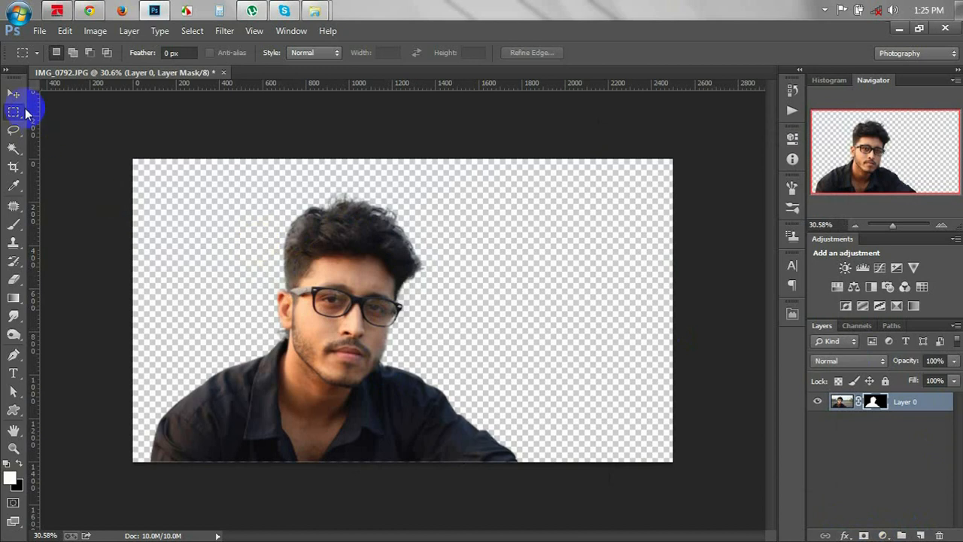
Zoom onto the hair, load the Layer 0 mask as a selection, and ready the Brush tool.
{"action": "scroll", "coordinate": [351, 230], "scroll_direction": "up", "scroll_amount": 5}
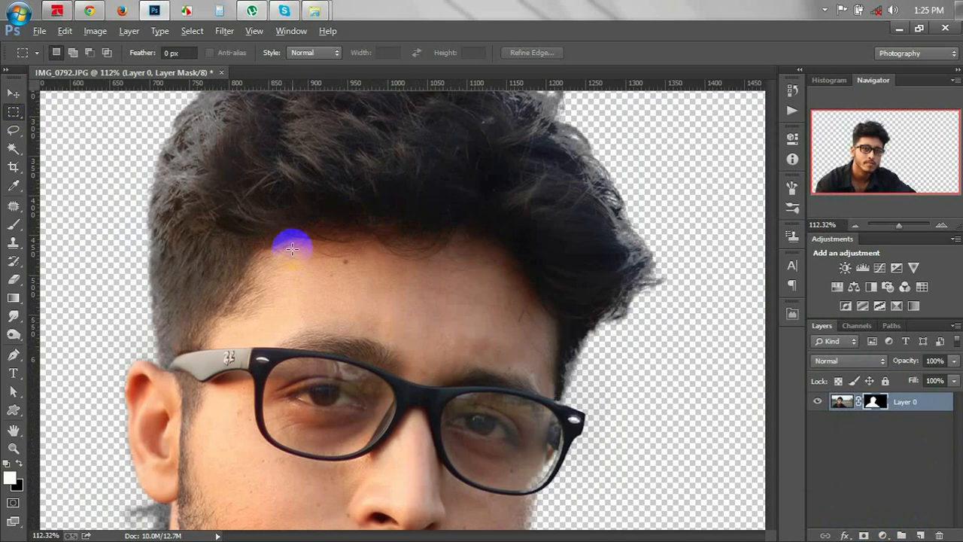
{"action": "left_click_drag", "start_coordinate": [262, 306], "coordinate": [431, 362]}
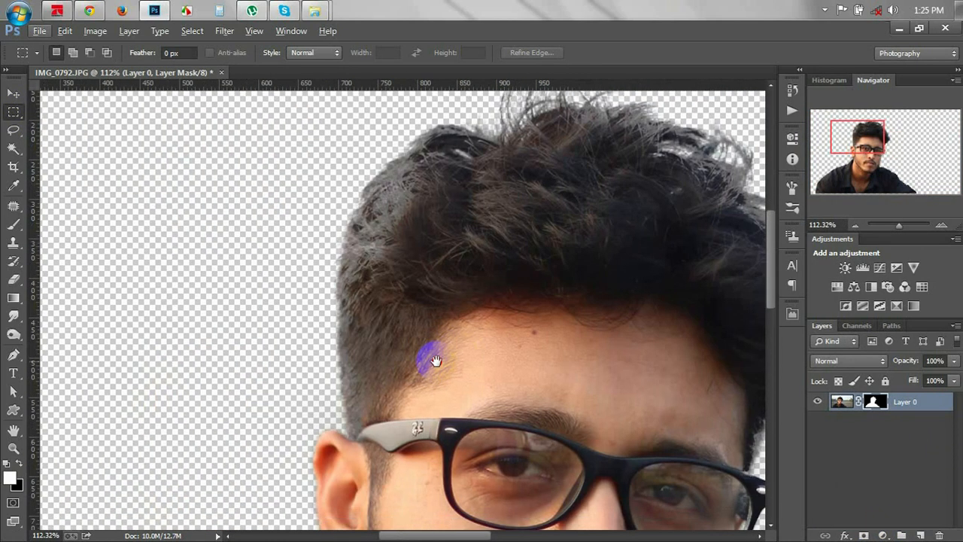
{"action": "left_click", "coordinate": [875, 403], "text": "ctrl"}
{"action": "left_click", "coordinate": [13, 224]}
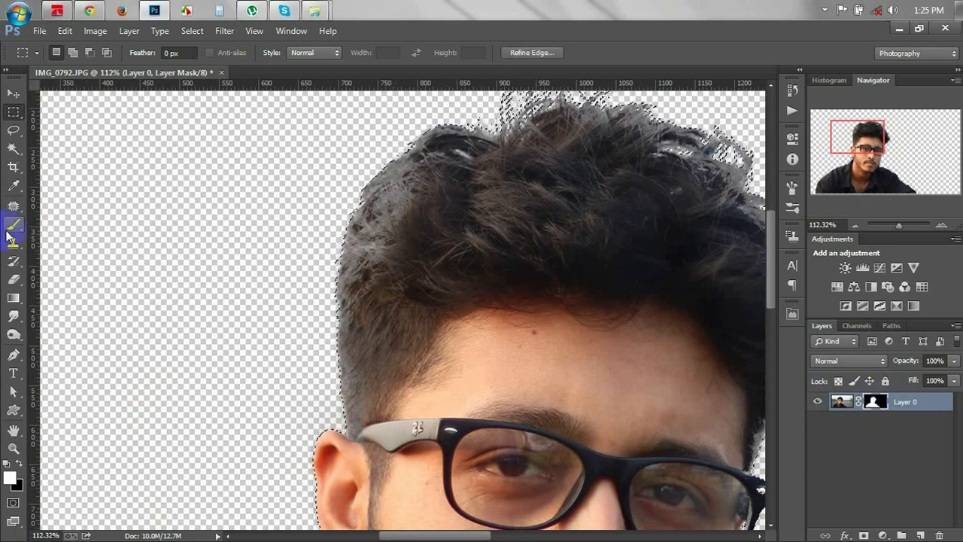
{"action": "right_click", "coordinate": [376, 265]}
With a 96 px soft round brush, restore the mask along the hair's left, crown and right edges.
{"action": "left_click", "coordinate": [512, 349]}
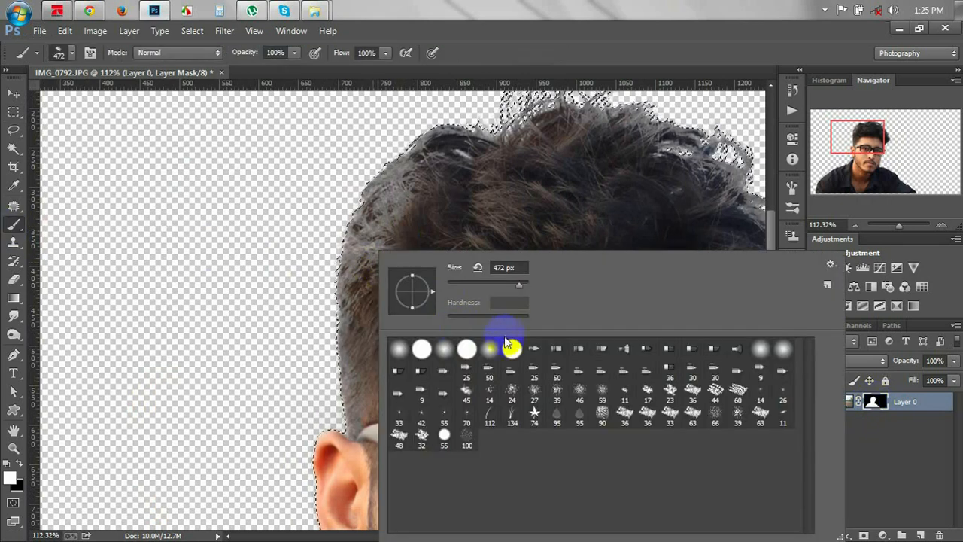
{"action": "type", "text": "96"}
{"action": "key", "text": "Return"}
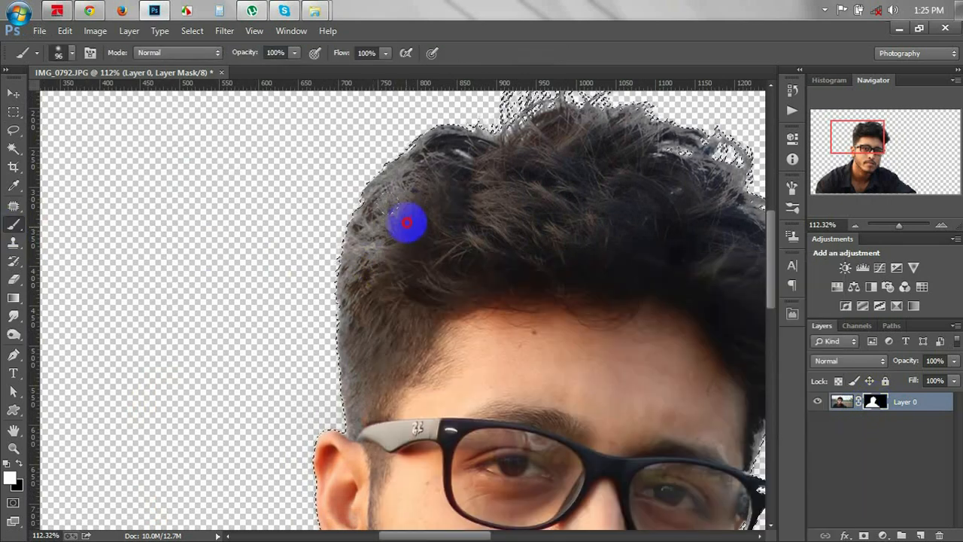
{"action": "mouse_move", "coordinate": [390, 219]}
{"action": "left_mouse_down"}
{"action": "mouse_move", "coordinate": [372, 224]}
{"action": "mouse_move", "coordinate": [353, 368]}
{"action": "left_mouse_up"}
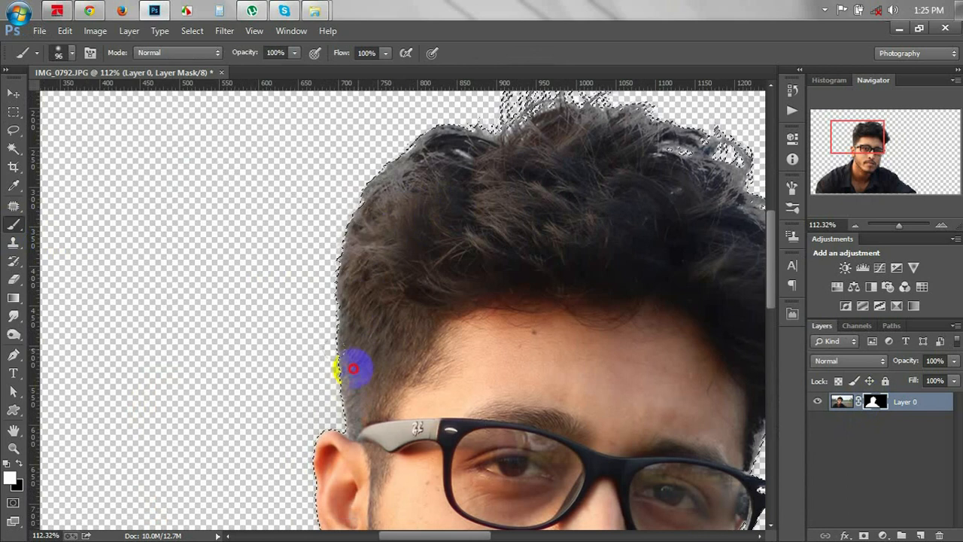
{"action": "mouse_move", "coordinate": [443, 195]}
{"action": "left_mouse_down"}
{"action": "mouse_move", "coordinate": [422, 140]}
{"action": "mouse_move", "coordinate": [492, 162]}
{"action": "mouse_move", "coordinate": [524, 155]}
{"action": "mouse_move", "coordinate": [527, 123]}
{"action": "mouse_move", "coordinate": [566, 127]}
{"action": "left_mouse_up"}
{"action": "mouse_move", "coordinate": [706, 112]}
{"action": "left_mouse_down"}
{"action": "mouse_move", "coordinate": [716, 177]}
{"action": "mouse_move", "coordinate": [676, 225]}
{"action": "mouse_move", "coordinate": [748, 175]}
{"action": "mouse_move", "coordinate": [730, 173]}
{"action": "mouse_move", "coordinate": [738, 179]}
{"action": "mouse_move", "coordinate": [655, 224]}
{"action": "mouse_move", "coordinate": [407, 158]}
{"action": "left_mouse_up"}
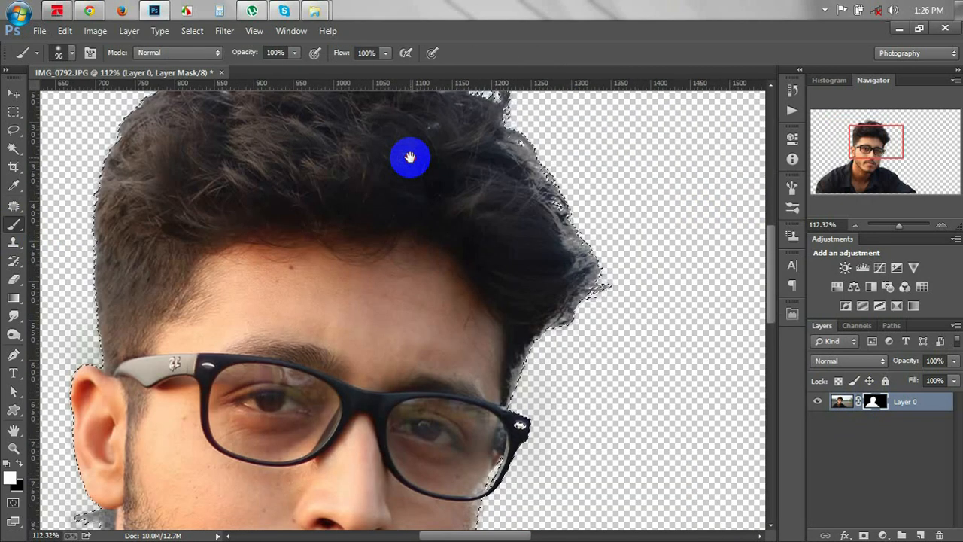
{"action": "mouse_move", "coordinate": [474, 179]}
{"action": "left_mouse_down"}
{"action": "mouse_move", "coordinate": [500, 155]}
{"action": "mouse_move", "coordinate": [517, 174]}
{"action": "mouse_move", "coordinate": [524, 132]}
{"action": "mouse_move", "coordinate": [577, 290]}
{"action": "mouse_move", "coordinate": [582, 268]}
{"action": "mouse_move", "coordinate": [559, 274]}
{"action": "mouse_move", "coordinate": [547, 336]}
{"action": "mouse_move", "coordinate": [507, 385]}
{"action": "left_mouse_up"}
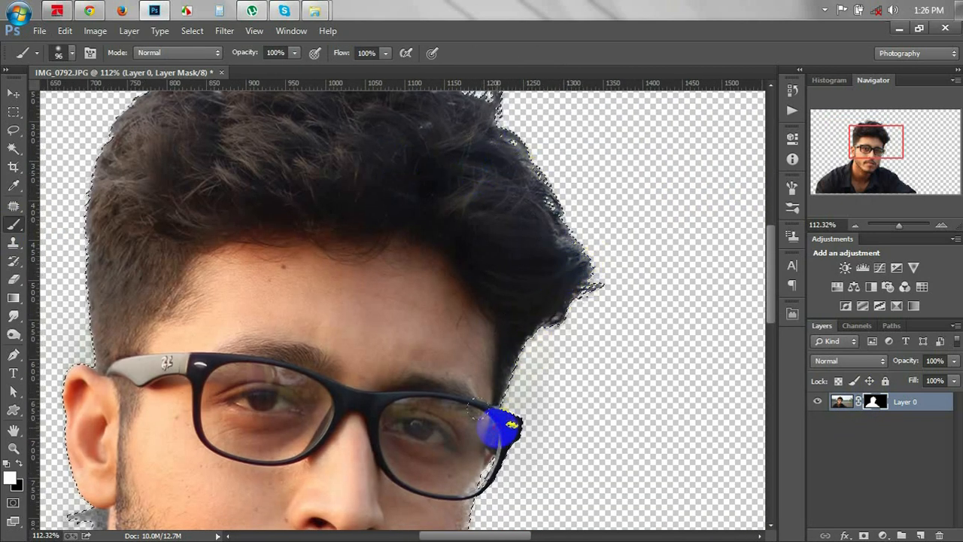
Clean the mask along the glasses frame, right cheek, jaw and below the ear.
{"action": "mouse_move", "coordinate": [509, 426]}
{"action": "left_mouse_down"}
{"action": "mouse_move", "coordinate": [474, 470]}
{"action": "mouse_move", "coordinate": [508, 323]}
{"action": "mouse_move", "coordinate": [574, 148]}
{"action": "left_mouse_up"}
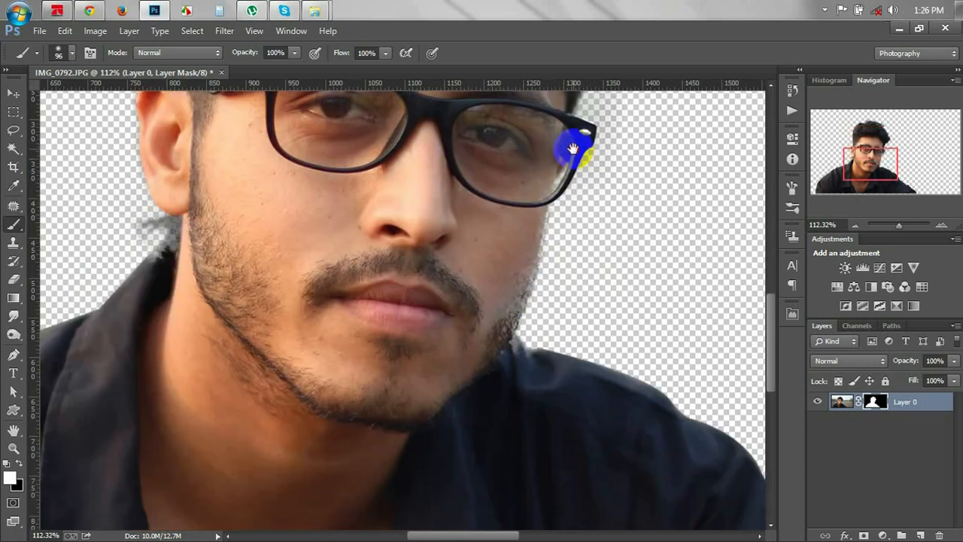
{"action": "mouse_move", "coordinate": [522, 231]}
{"action": "left_mouse_down"}
{"action": "mouse_move", "coordinate": [492, 347]}
{"action": "mouse_move", "coordinate": [623, 402]}
{"action": "left_mouse_up"}
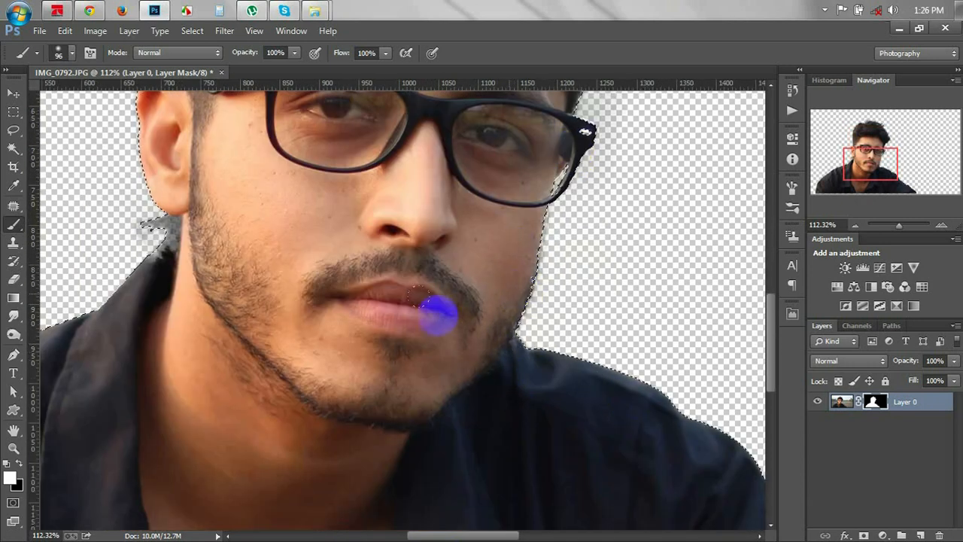
{"action": "left_click_drag", "start_coordinate": [176, 242], "coordinate": [164, 225]}
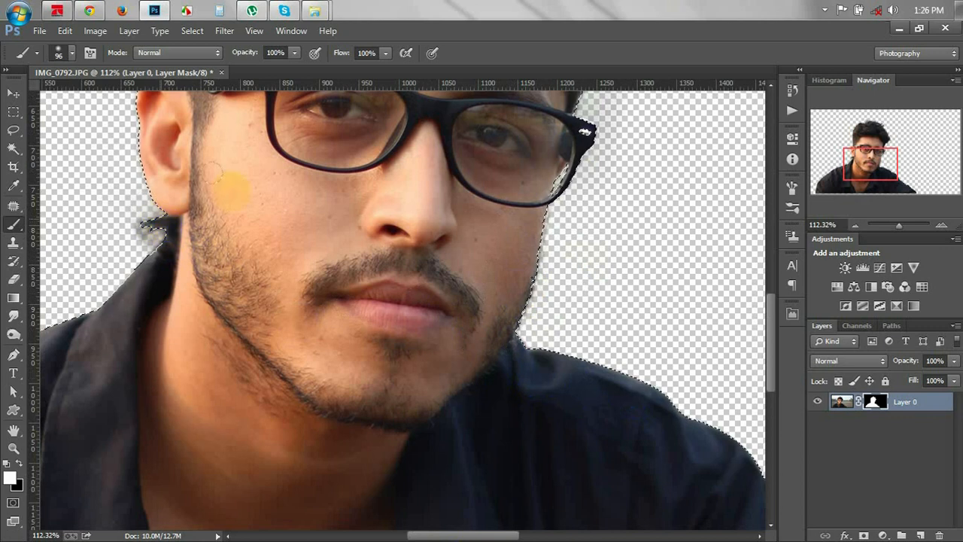
{"action": "scroll", "coordinate": [208, 175], "scroll_direction": "up", "scroll_amount": 2}
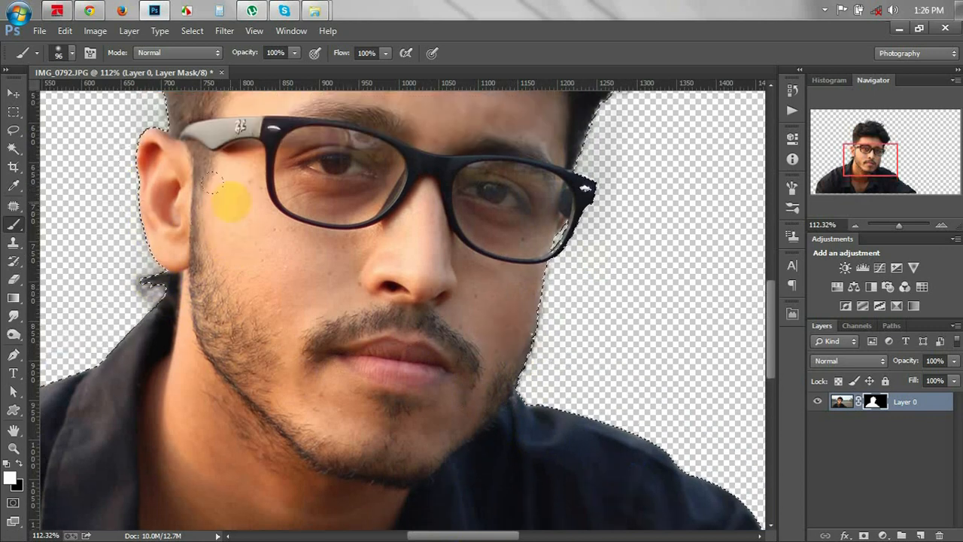
{"action": "scroll", "coordinate": [213, 183], "scroll_direction": "up", "scroll_amount": 2}
{"action": "mouse_move", "coordinate": [214, 183]}
{"action": "left_mouse_down"}
{"action": "mouse_move", "coordinate": [187, 171]}
{"action": "mouse_move", "coordinate": [375, 181]}
{"action": "left_mouse_up"}
{"action": "scroll", "coordinate": [458, 215], "scroll_direction": "down", "scroll_amount": 10}
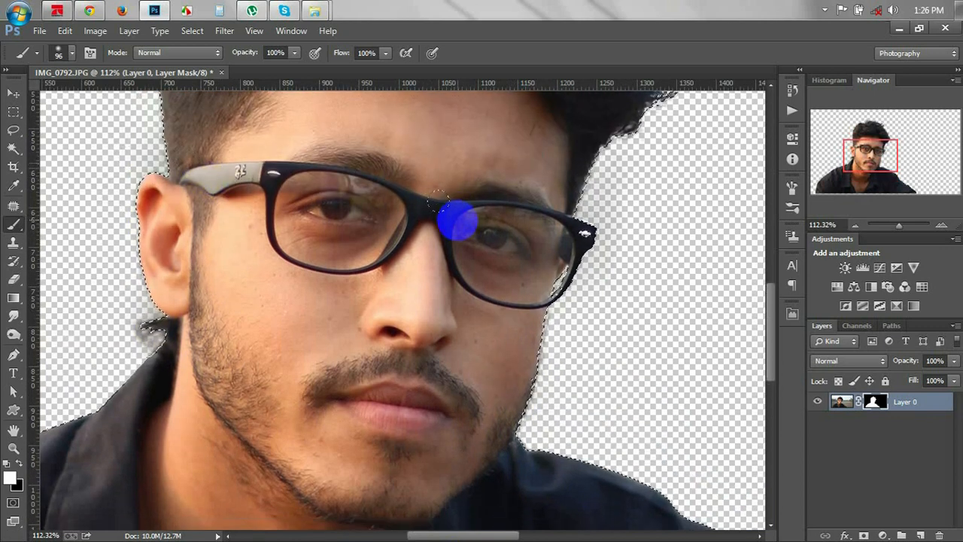
Switch to the Move tool, deselect, and fit the whole cut-out in the window.
{"action": "key", "text": "ctrl+minus"}
{"action": "key", "text": "ctrl+minus"}
{"action": "key", "text": "ctrl+minus"}
{"action": "key", "text": "ctrl+minus"}
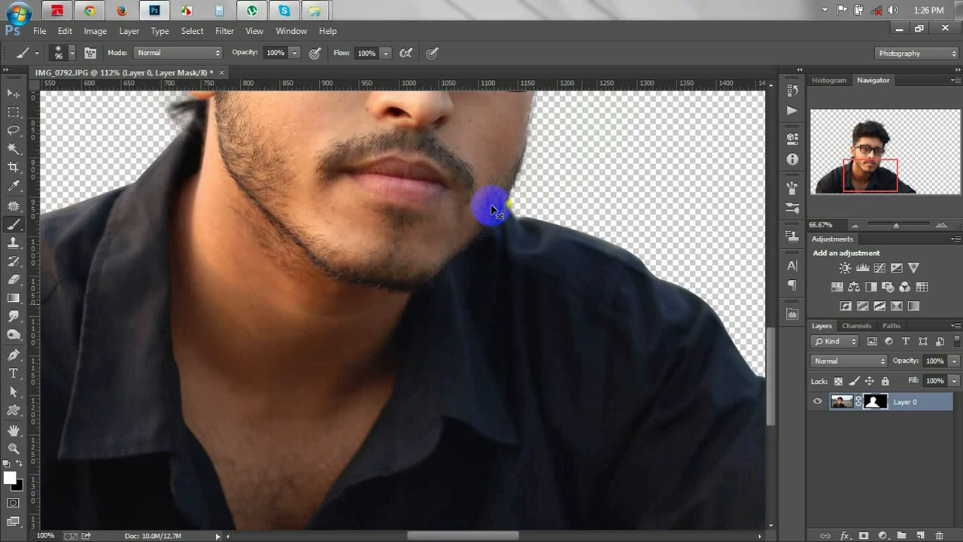
{"action": "key", "text": "ctrl+plus"}
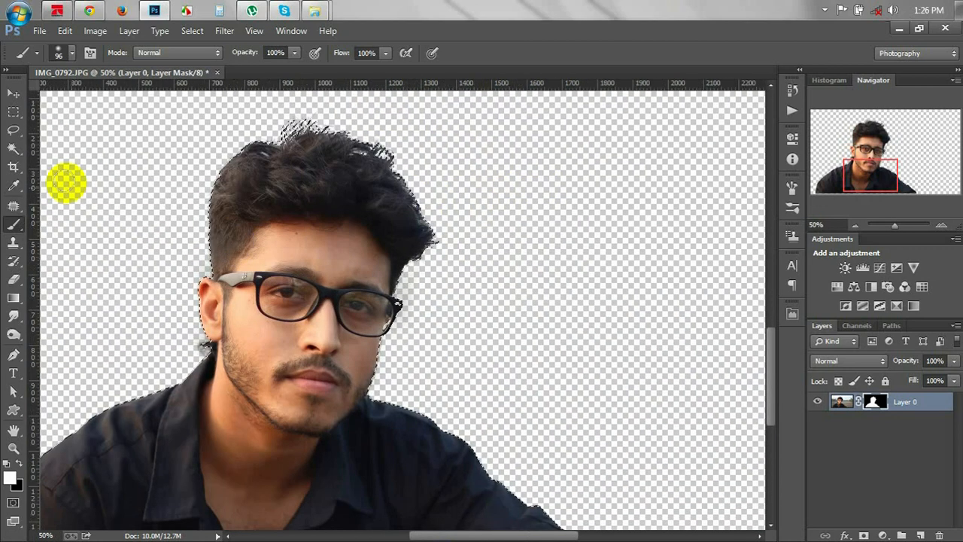
{"action": "left_click", "coordinate": [15, 99]}
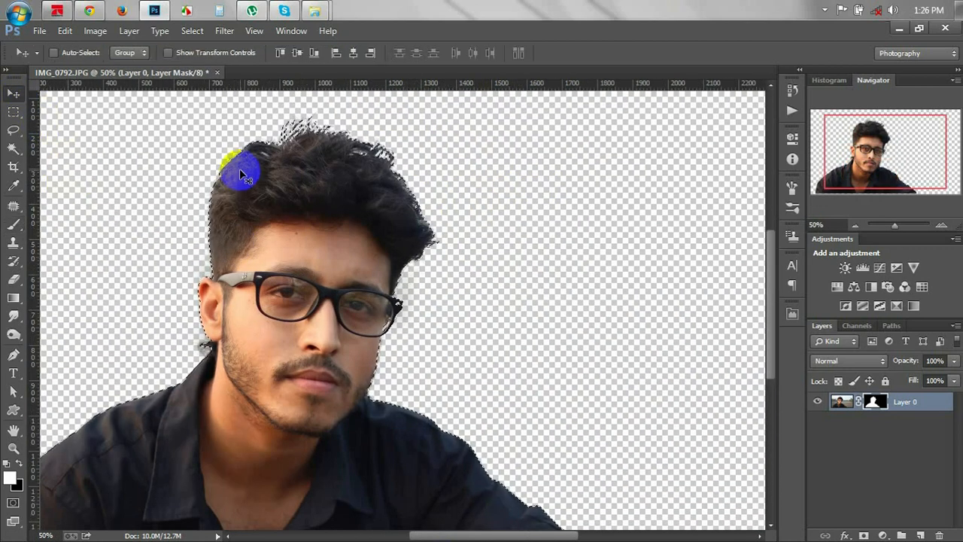
{"action": "key", "text": "ctrl+d"}
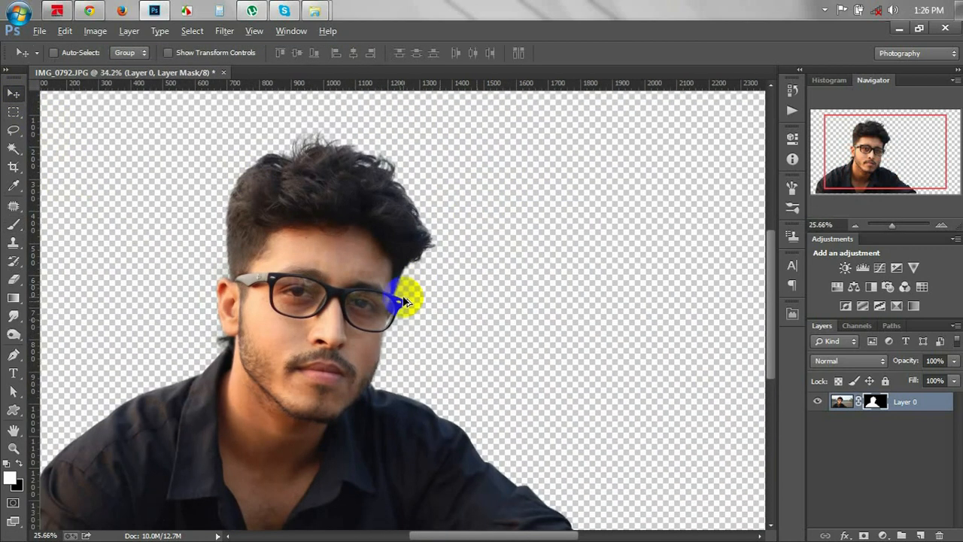
{"action": "key", "text": "ctrl+minus"}
{"action": "key", "text": "ctrl+minus"}
{"action": "key", "text": "ctrl+0"}
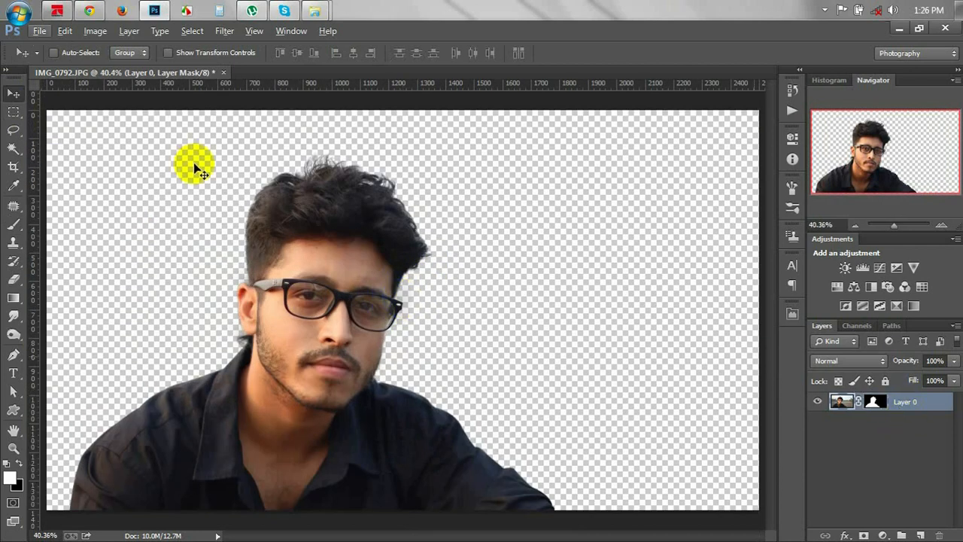
{"action": "left_click", "coordinate": [42, 31]}
Create a new white 1366 × 768 px document, then return to the Cloud Assets Explorer window.
{"action": "left_click", "coordinate": [52, 48]}
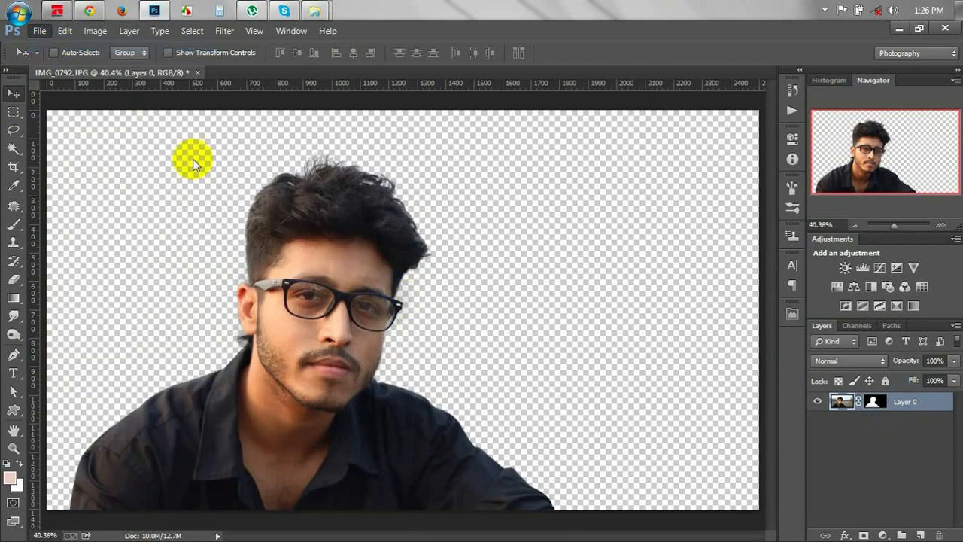
{"action": "key", "text": "Tab"}
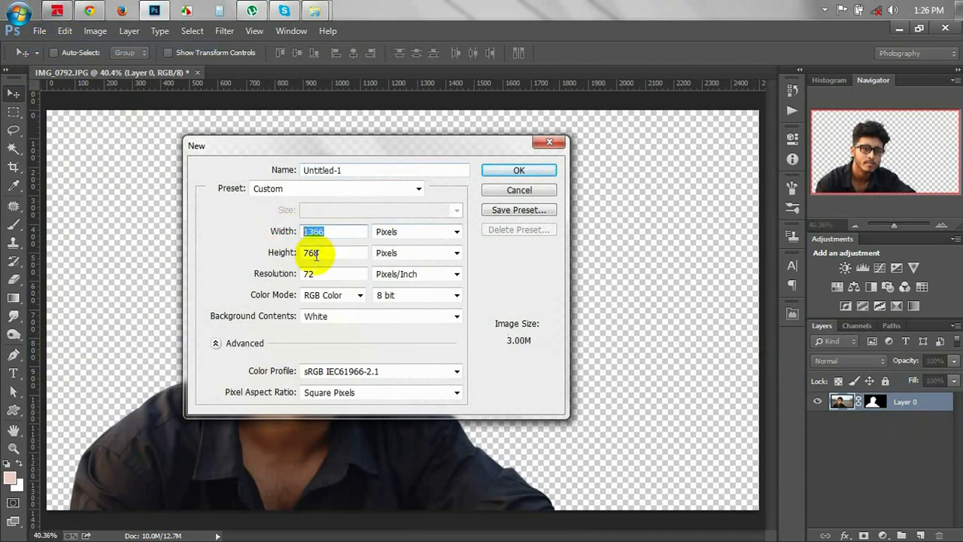
{"action": "key", "text": "Tab"}
{"action": "left_click", "coordinate": [529, 171]}
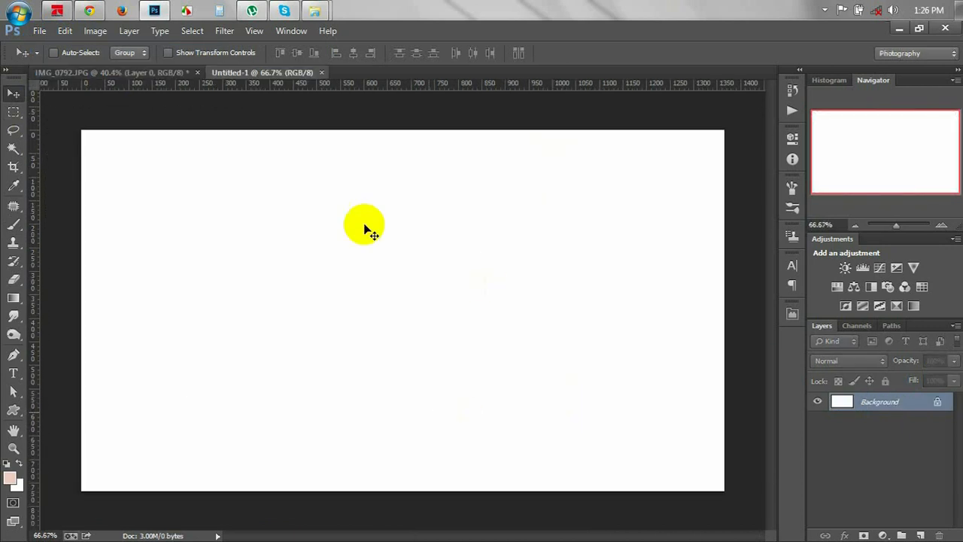
{"action": "left_click", "coordinate": [314, 15]}
{"action": "left_click", "coordinate": [343, 46]}
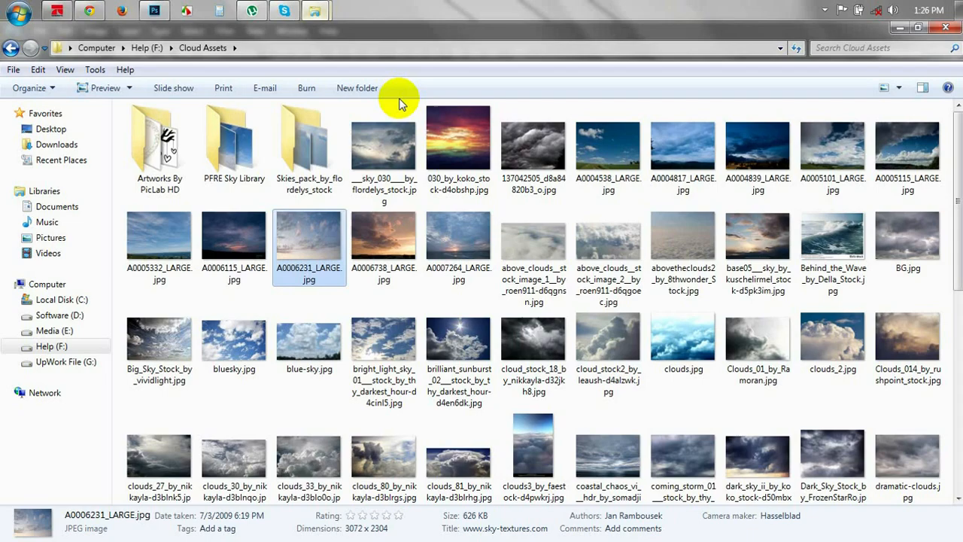
Browse into All Textures > Texrure image and preview texture_288_by_sirius_sdz-d5cdbsb.jpg, then close it.
{"action": "left_click", "coordinate": [17, 49]}
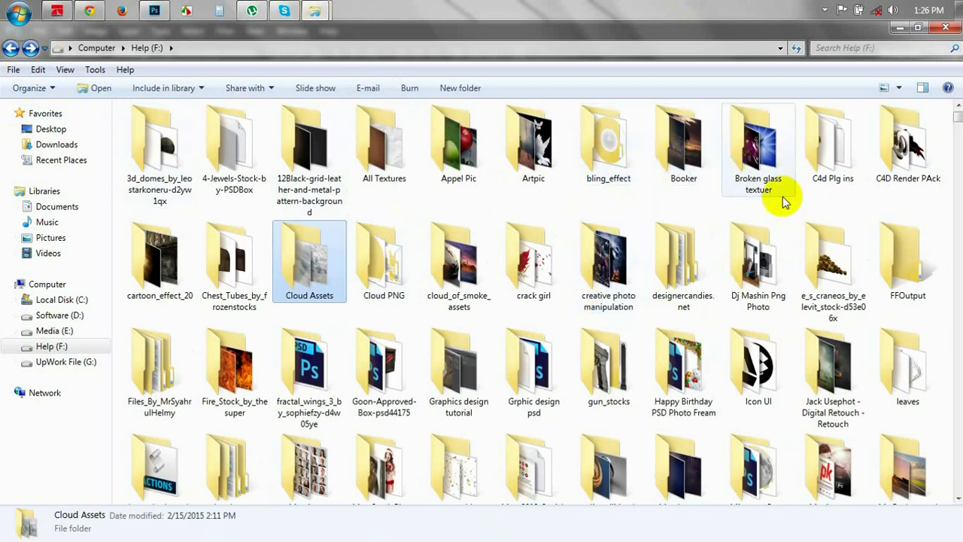
{"action": "left_click", "coordinate": [403, 174]}
{"action": "double_click", "coordinate": [402, 173]}
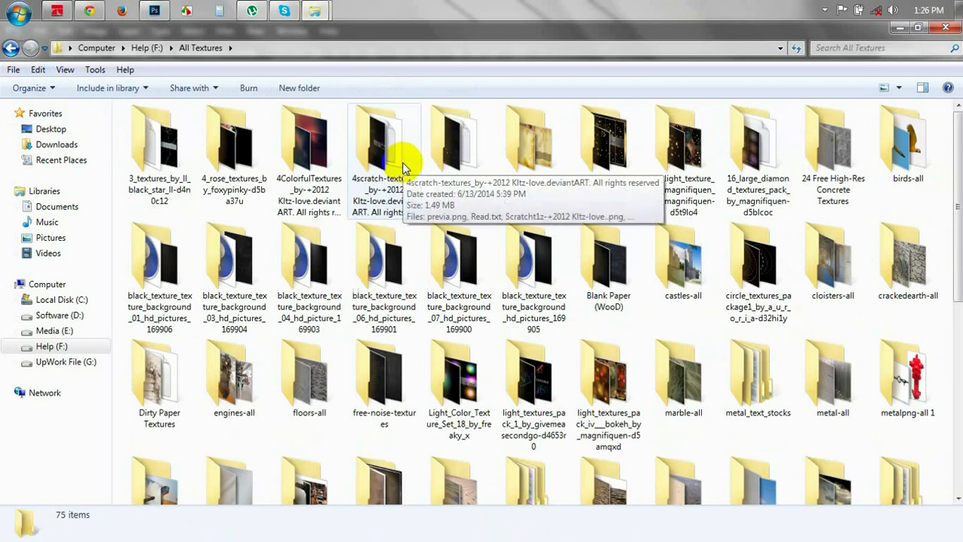
{"action": "scroll", "coordinate": [447, 260], "scroll_direction": "down", "scroll_amount": 2}
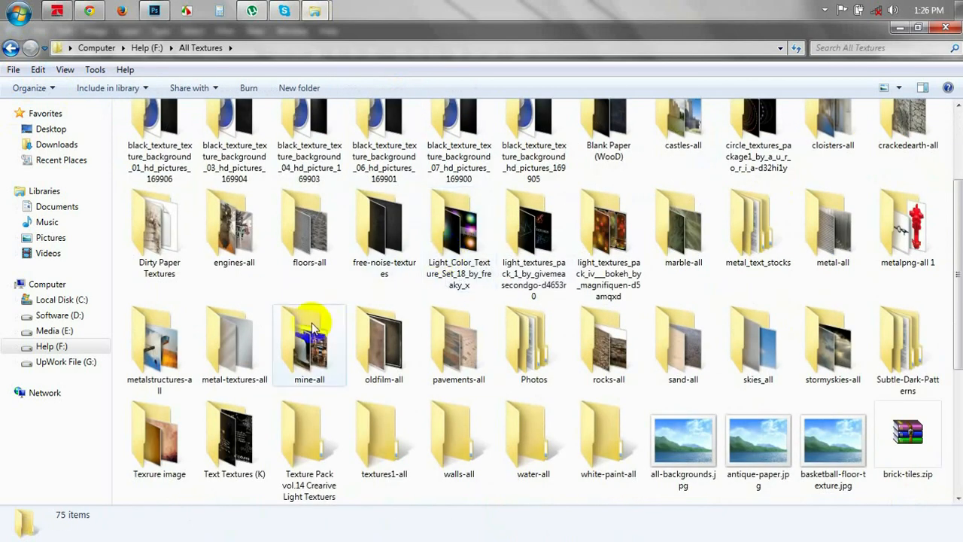
{"action": "double_click", "coordinate": [179, 446]}
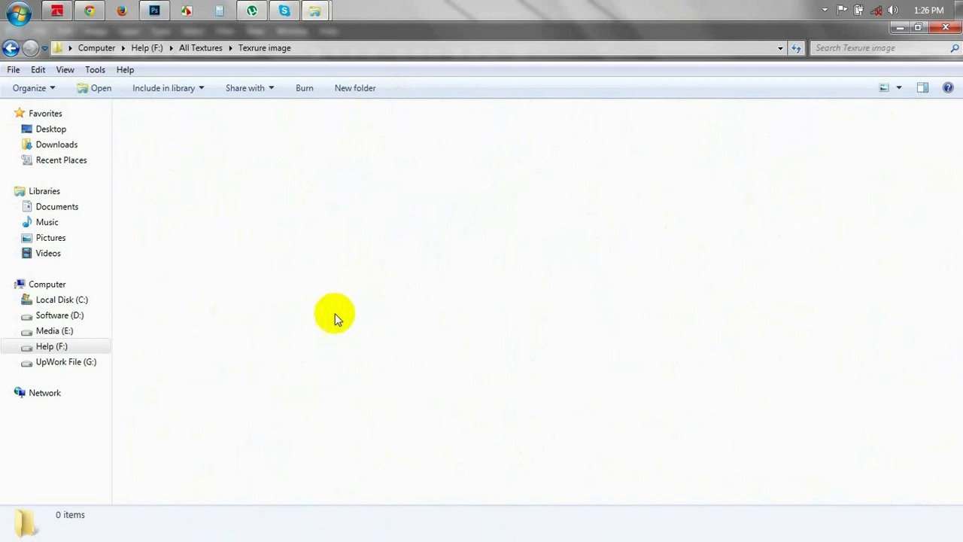
{"action": "double_click", "coordinate": [390, 136]}
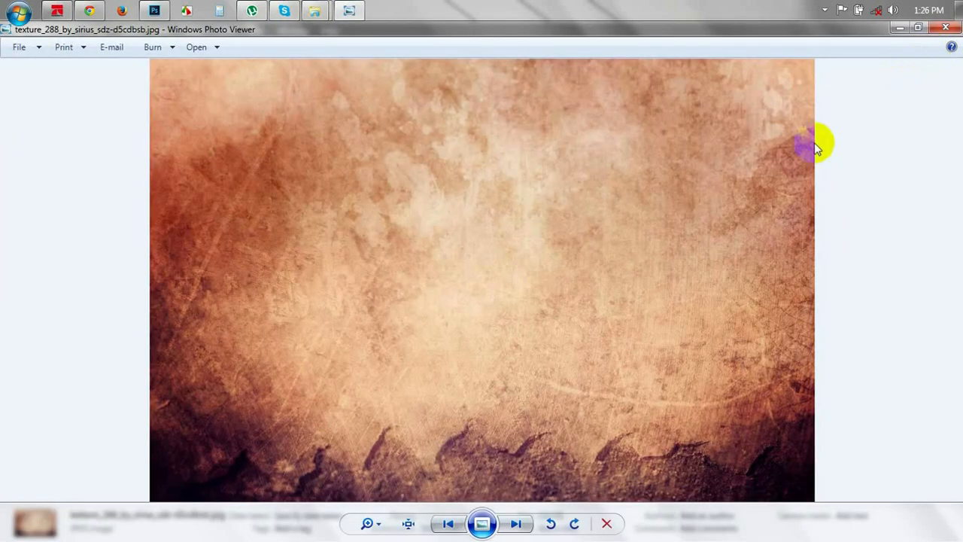
{"action": "left_click", "coordinate": [947, 29]}
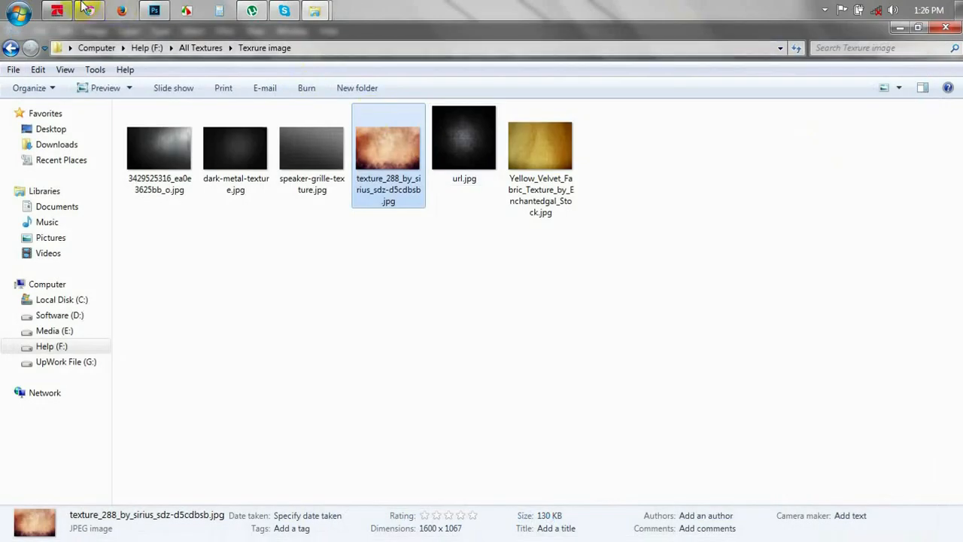
Add a Gradient Fill layer starting from the Foreground to Background gradient.
{"action": "left_click", "coordinate": [155, 11]}
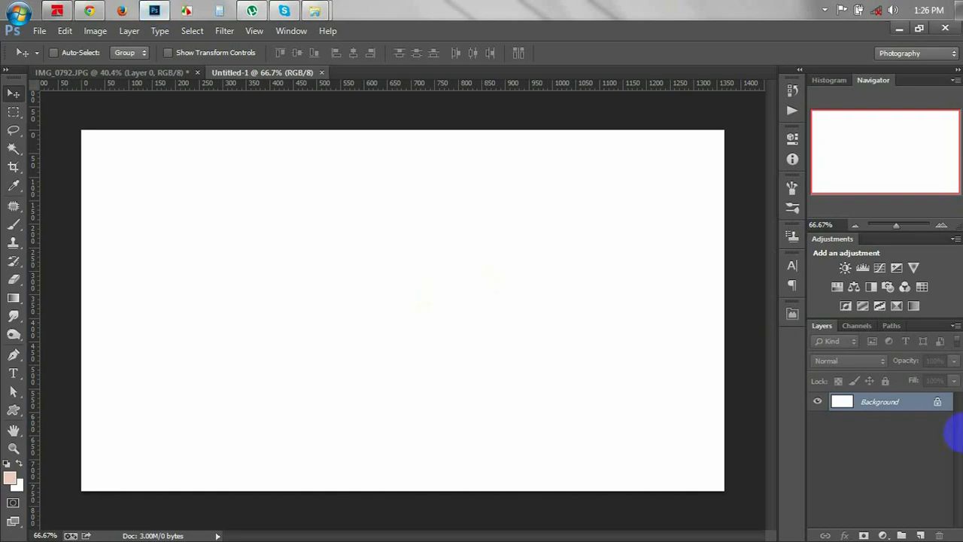
{"action": "left_click", "coordinate": [888, 533]}
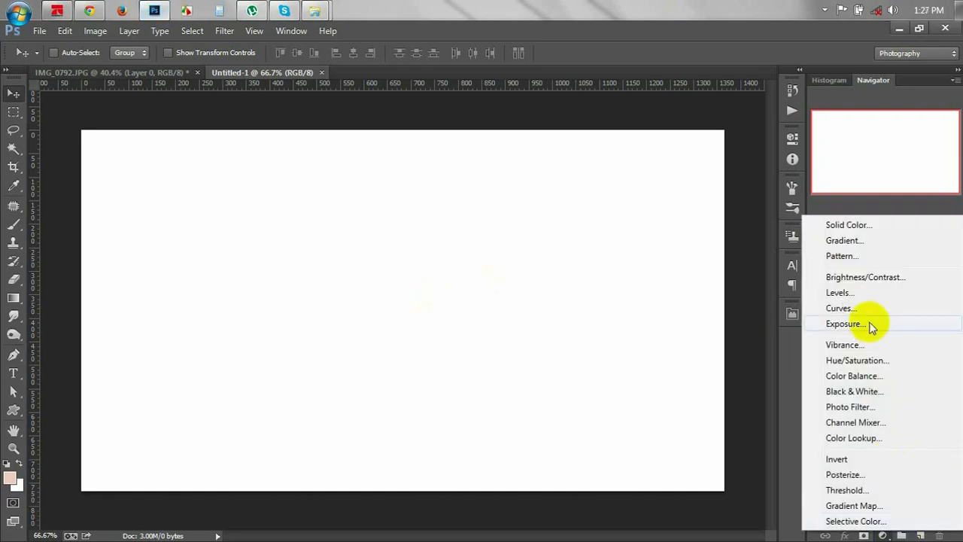
{"action": "left_click", "coordinate": [843, 241]}
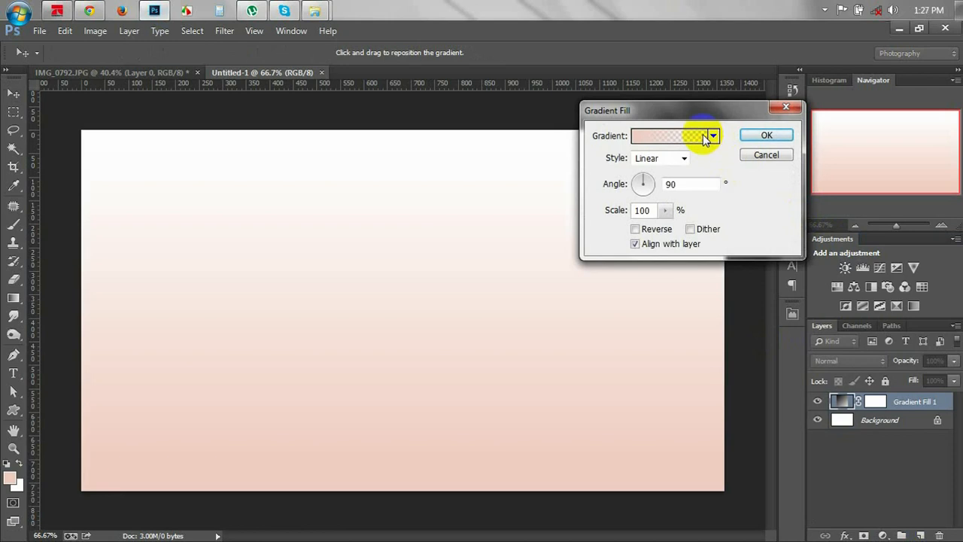
{"action": "left_click", "coordinate": [705, 136]}
{"action": "left_click", "coordinate": [168, 178]}
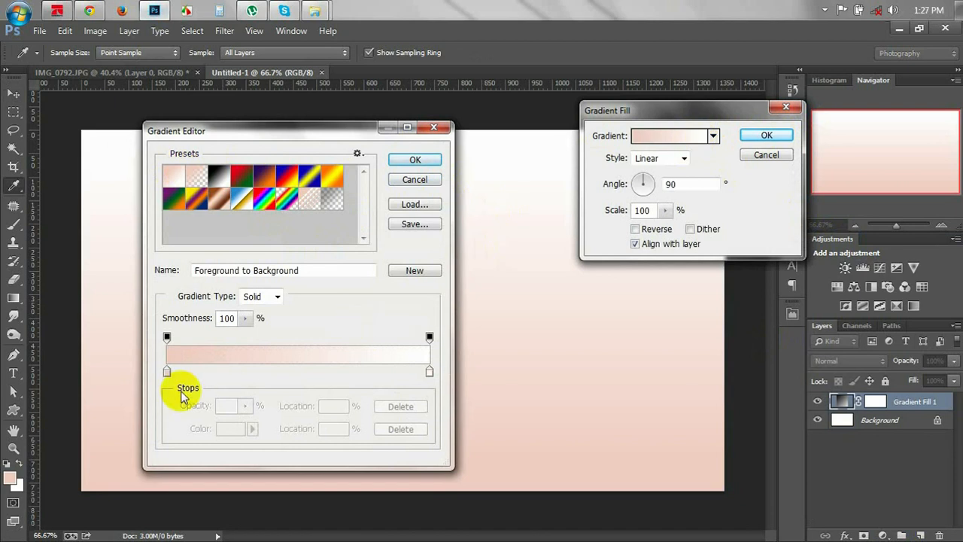
Set the gradient's right colour stop to pale orange #f6854e.
{"action": "left_click", "coordinate": [430, 371]}
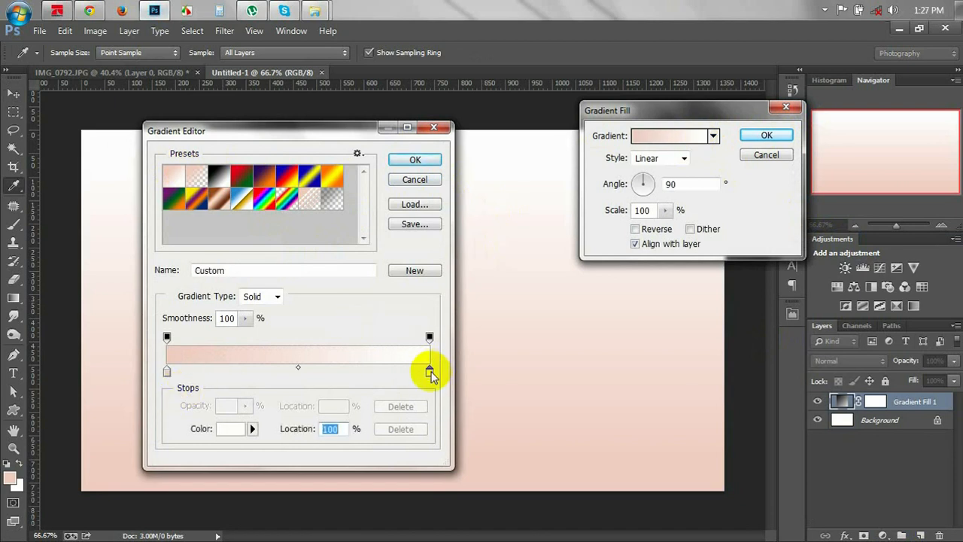
{"action": "double_click", "coordinate": [430, 371]}
{"action": "left_click_drag", "start_coordinate": [740, 225], "coordinate": [731, 40]}
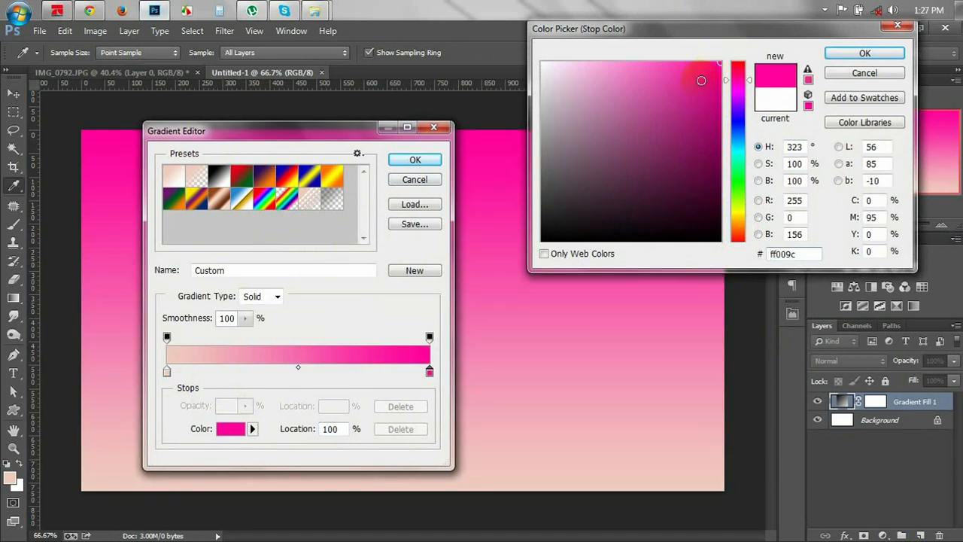
{"action": "left_click_drag", "start_coordinate": [738, 176], "coordinate": [743, 230]}
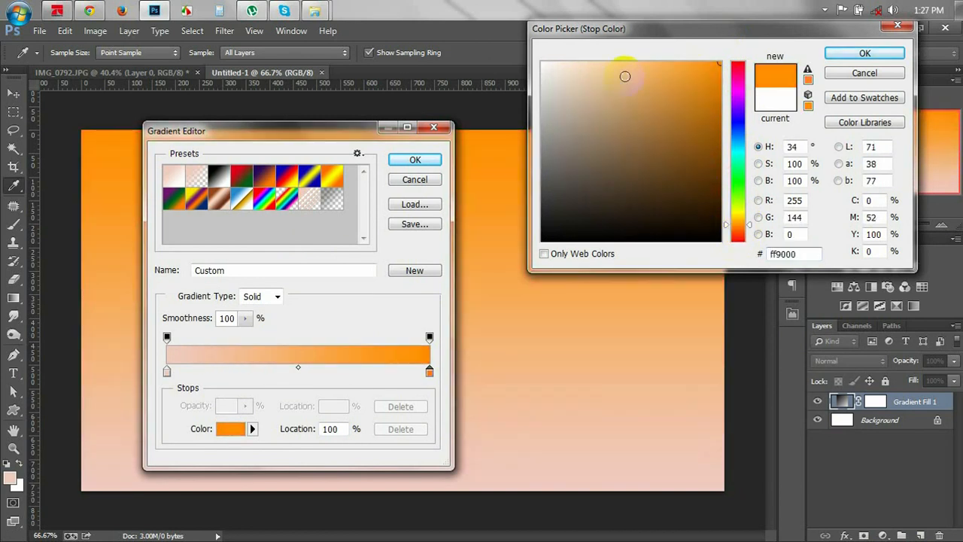
{"action": "left_click_drag", "start_coordinate": [664, 64], "coordinate": [664, 69]}
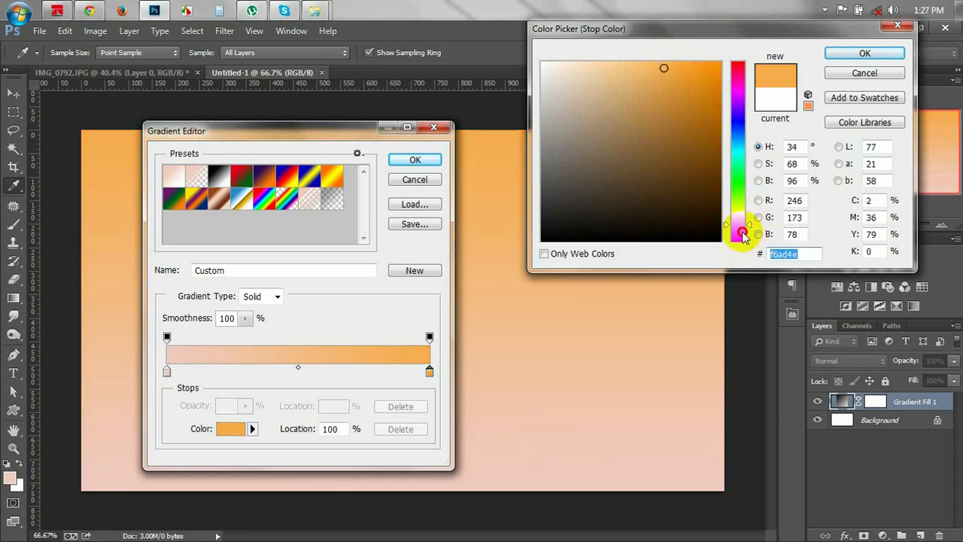
{"action": "left_click_drag", "start_coordinate": [742, 236], "coordinate": [742, 237]}
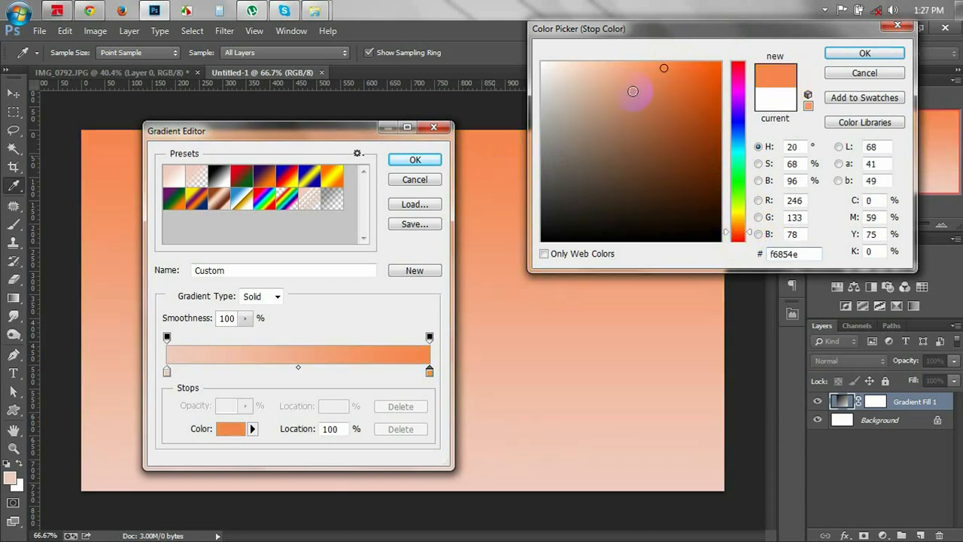
{"action": "left_click", "coordinate": [840, 54]}
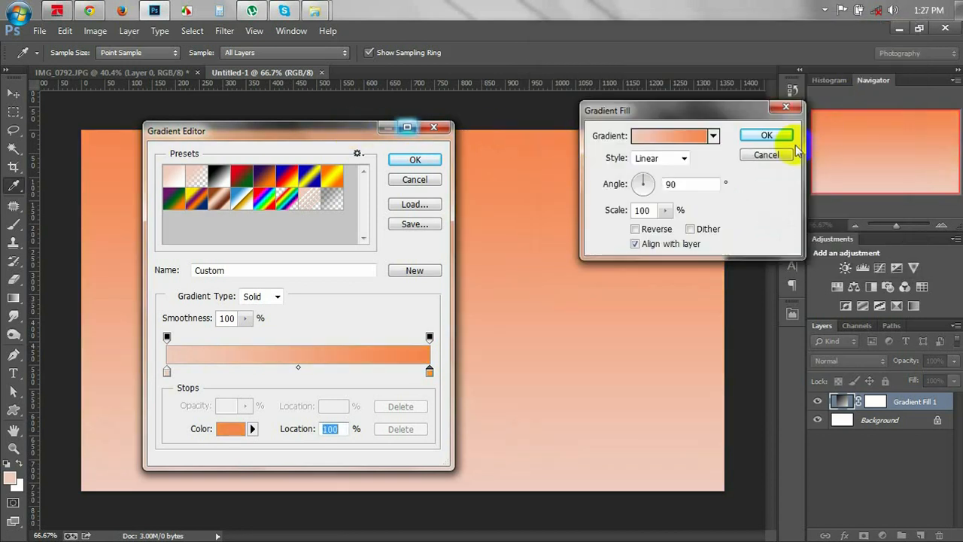
{"action": "left_click", "coordinate": [417, 159]}
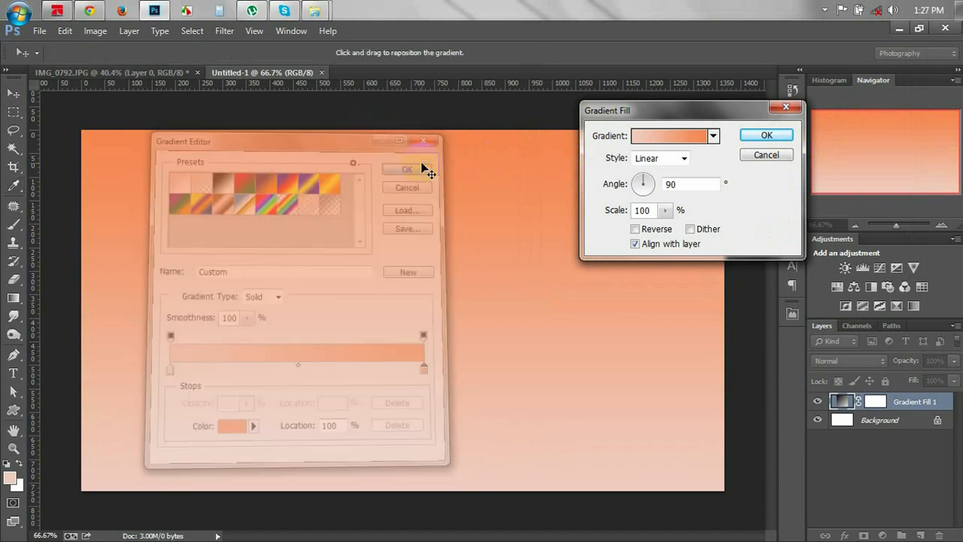
Make the gradient Radial at 288% scale with its light centre off-centre.
{"action": "left_click", "coordinate": [673, 158]}
{"action": "left_click", "coordinate": [655, 181]}
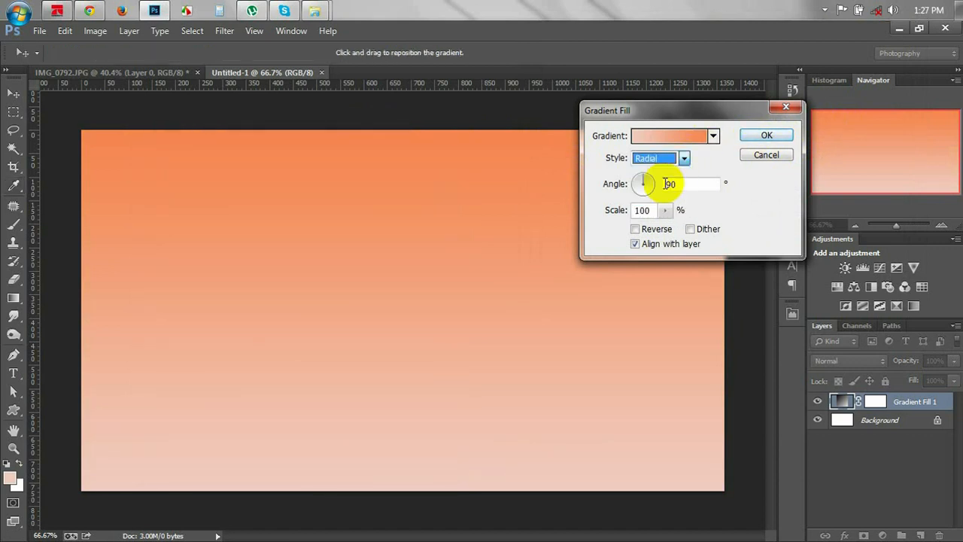
{"action": "left_click", "coordinate": [666, 210]}
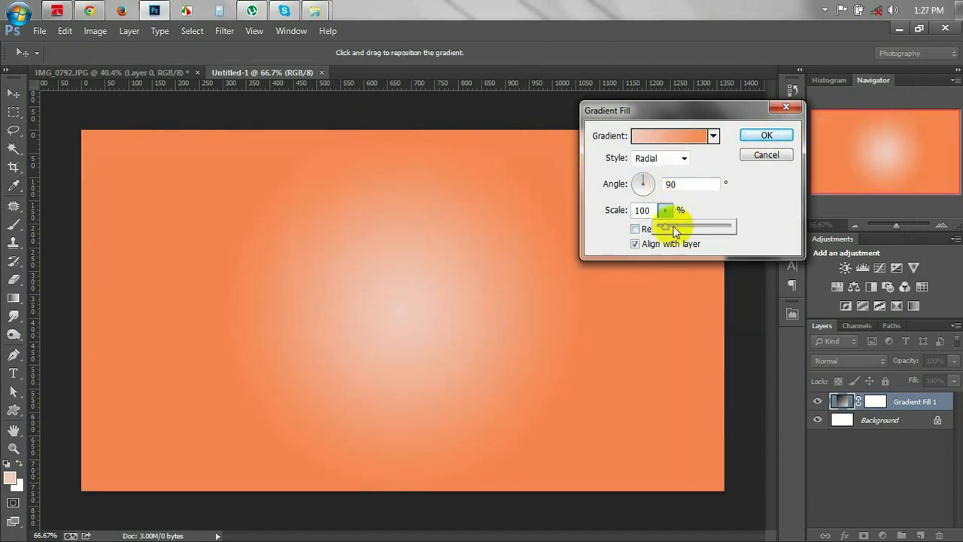
{"action": "left_click_drag", "start_coordinate": [402, 361], "coordinate": [250, 309]}
{"action": "left_click_drag", "start_coordinate": [304, 329], "coordinate": [284, 315]}
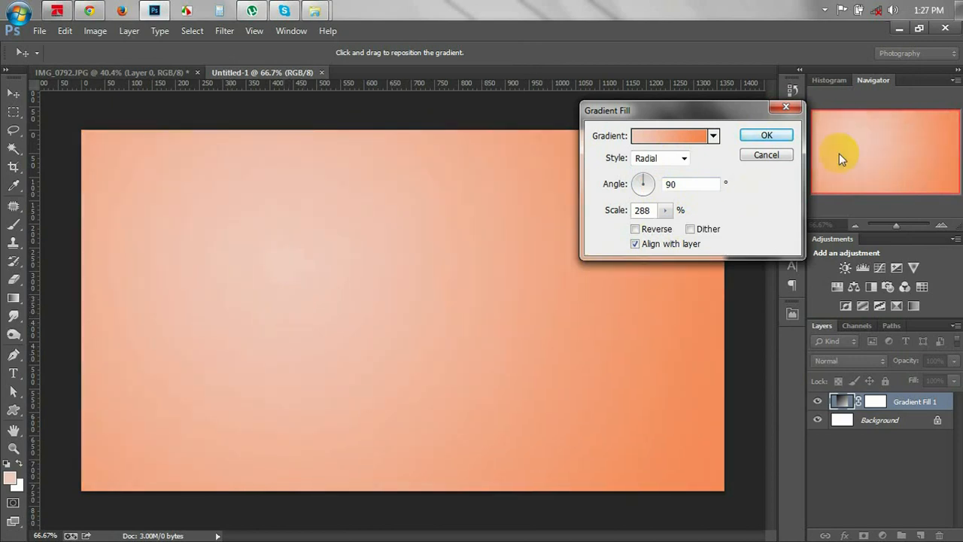
{"action": "left_click", "coordinate": [766, 135]}
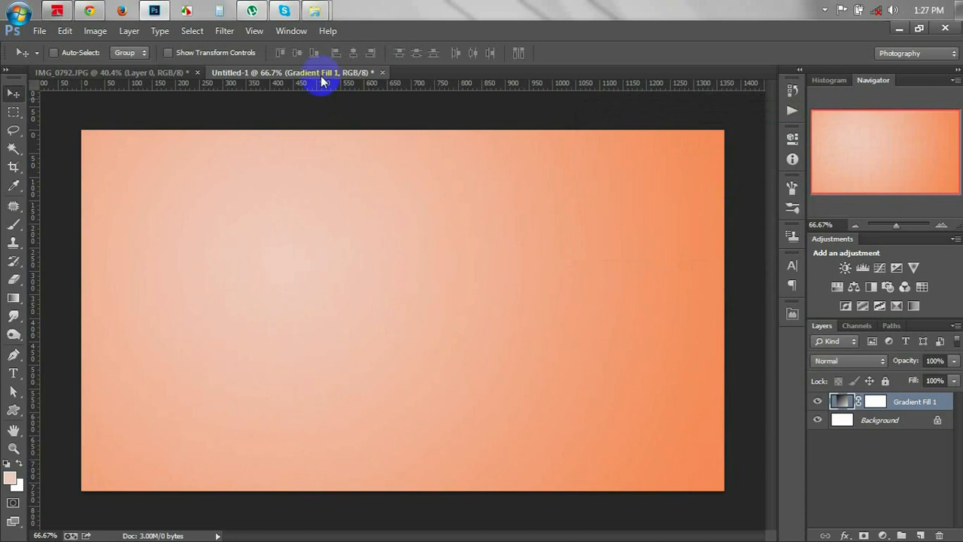
Place texture_288 from Explorer into the document, widened to the canvas edges.
{"action": "mouse_move", "coordinate": [314, 10]}
{"action": "left_click", "coordinate": [354, 71]}
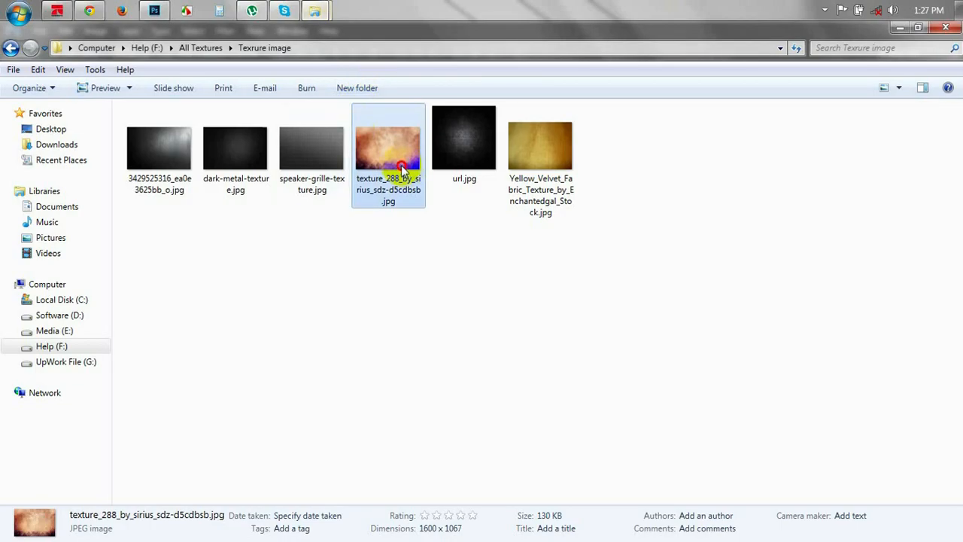
{"action": "left_click_drag", "start_coordinate": [394, 163], "coordinate": [328, 313]}
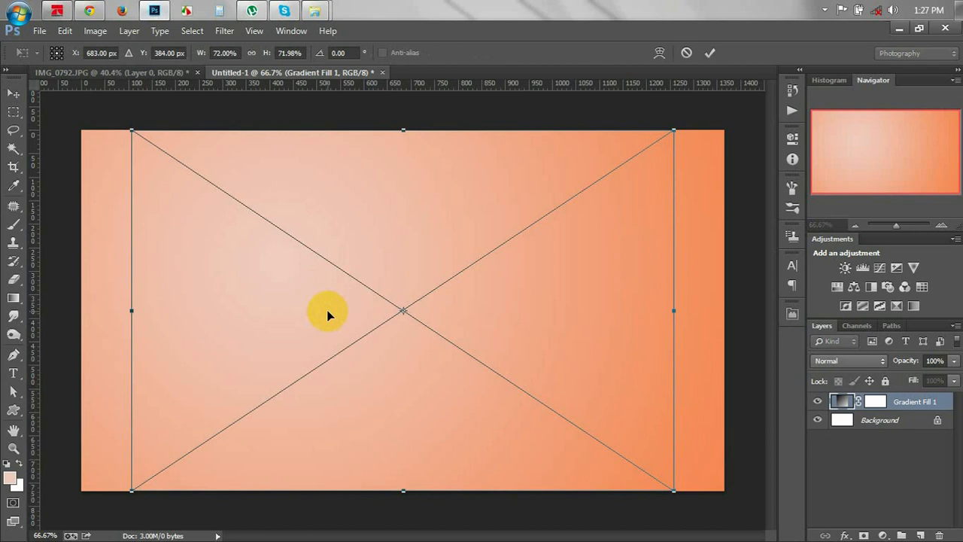
{"action": "left_click_drag", "start_coordinate": [686, 309], "coordinate": [726, 309]}
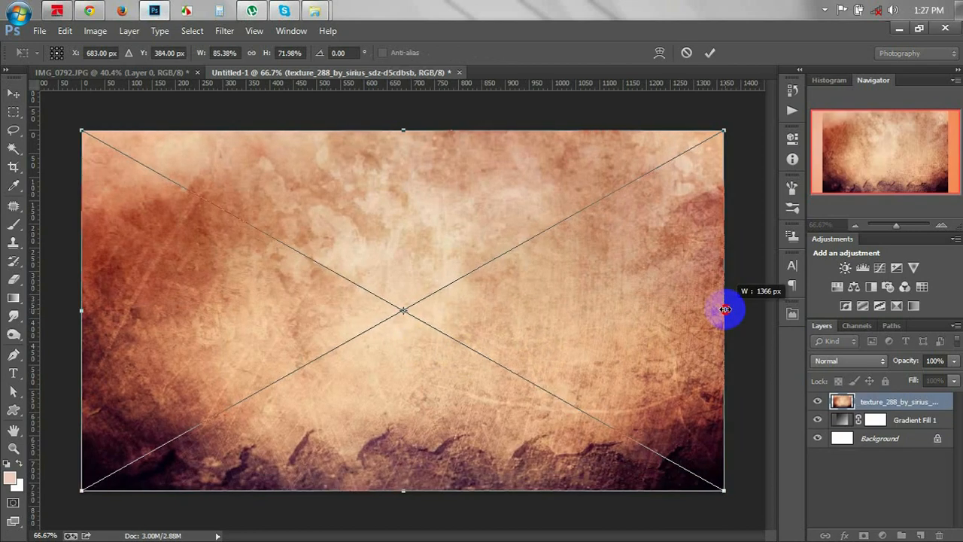
{"action": "key", "text": "Return"}
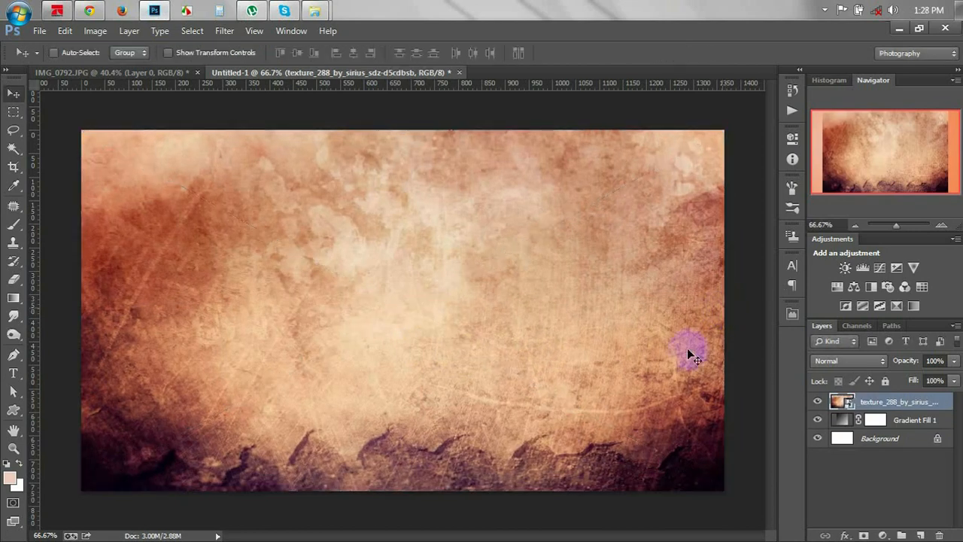
Stretch the texture layer down to the canvas bottom with Free Transform.
{"action": "key", "text": "ctrl+t"}
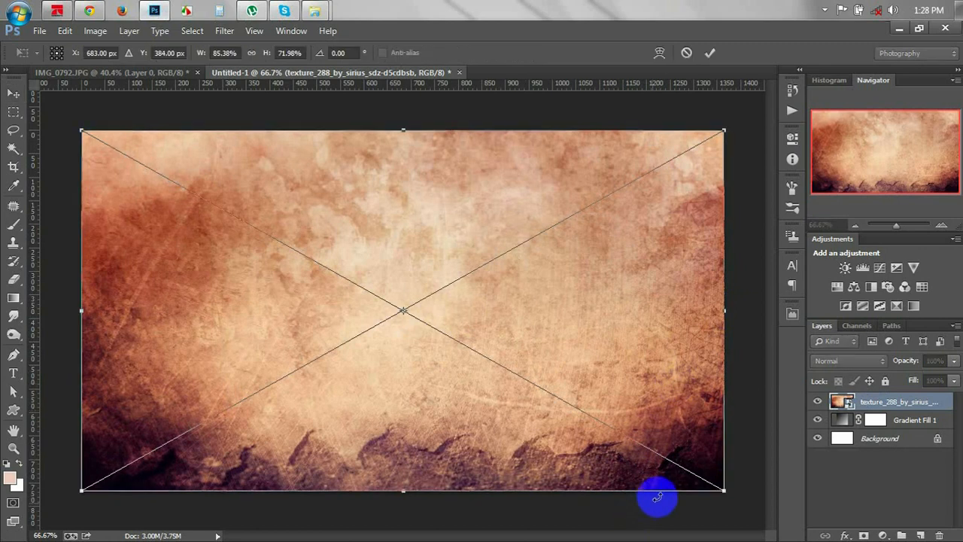
{"action": "left_click_drag", "start_coordinate": [658, 496], "coordinate": [656, 527]}
{"action": "double_click", "coordinate": [655, 527]}
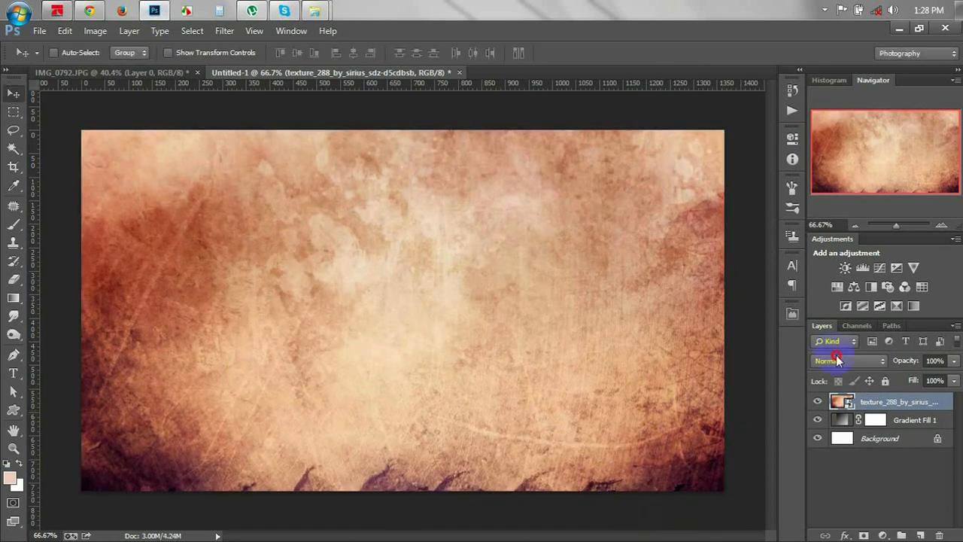
Preview the texture layer's blend modes, starting from Dissolve.
{"action": "left_click", "coordinate": [838, 361]}
{"action": "left_click", "coordinate": [828, 15]}
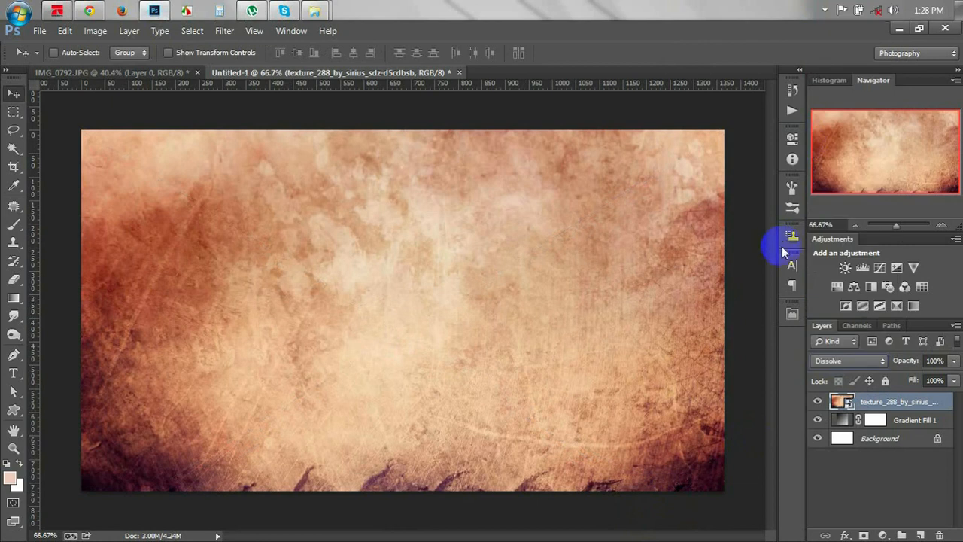
{"action": "scroll", "coordinate": [837, 362], "scroll_direction": "down", "scroll_amount": 1}
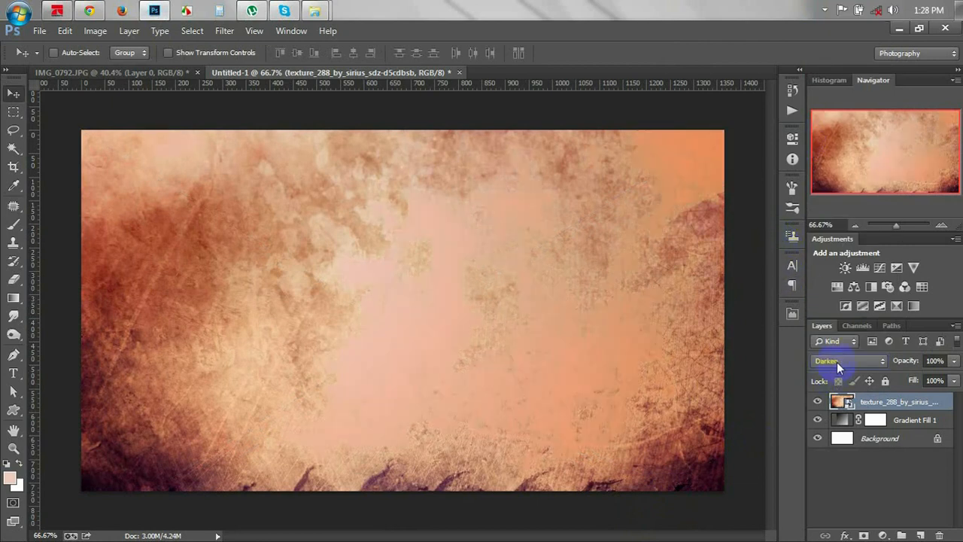
{"action": "scroll", "coordinate": [837, 362], "scroll_direction": "down", "scroll_amount": 3}
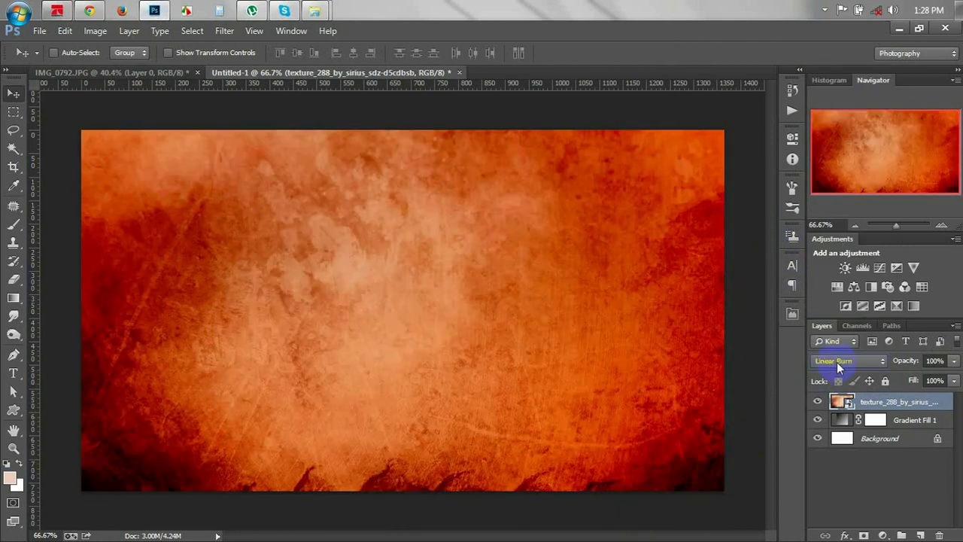
{"action": "scroll", "coordinate": [839, 360], "scroll_direction": "down", "scroll_amount": 3}
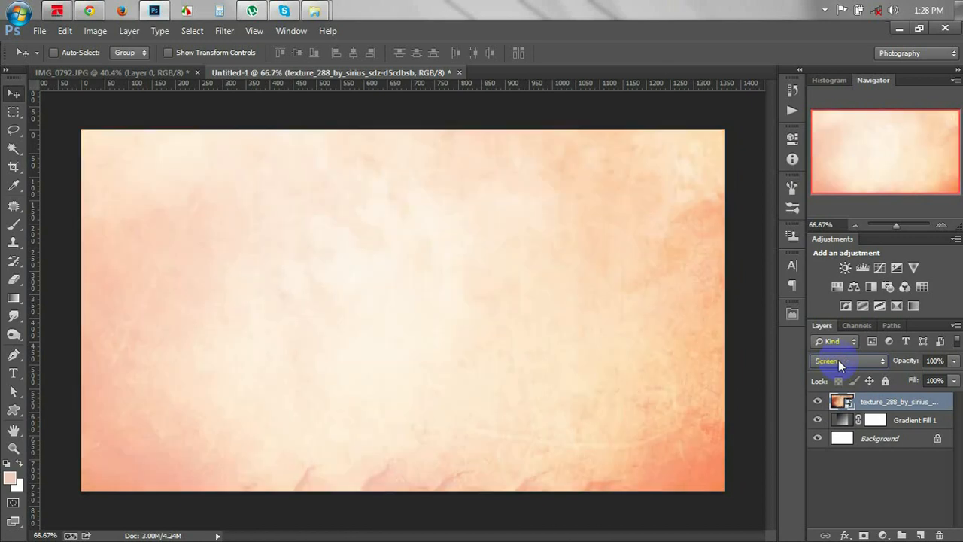
{"action": "scroll", "coordinate": [839, 359], "scroll_direction": "down", "scroll_amount": 3}
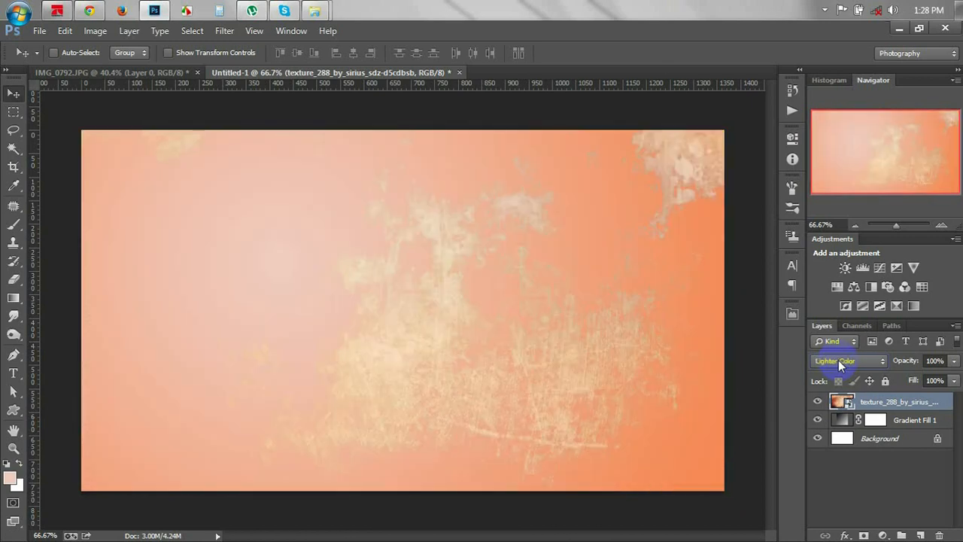
{"action": "scroll", "coordinate": [838, 360], "scroll_direction": "down", "scroll_amount": 1}
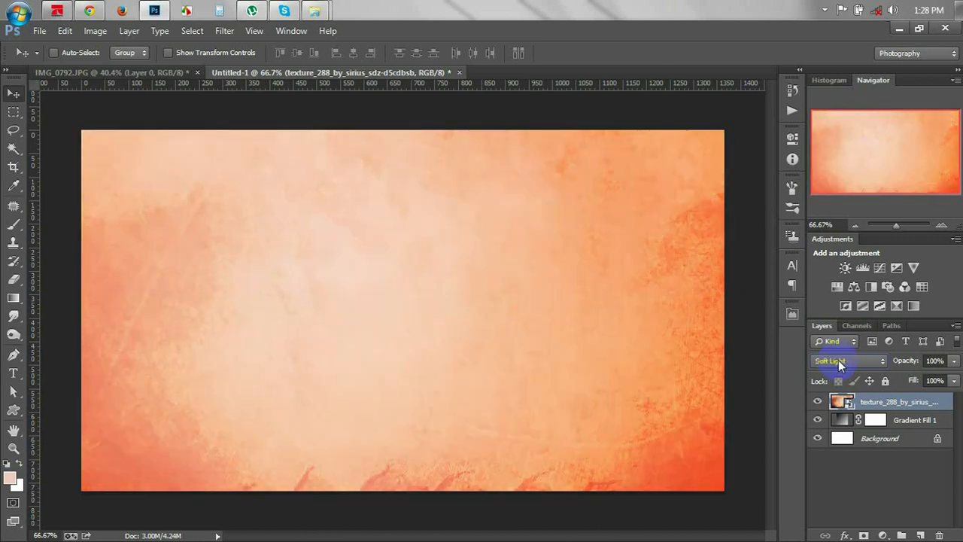
{"action": "scroll", "coordinate": [838, 360], "scroll_direction": "up", "scroll_amount": 1}
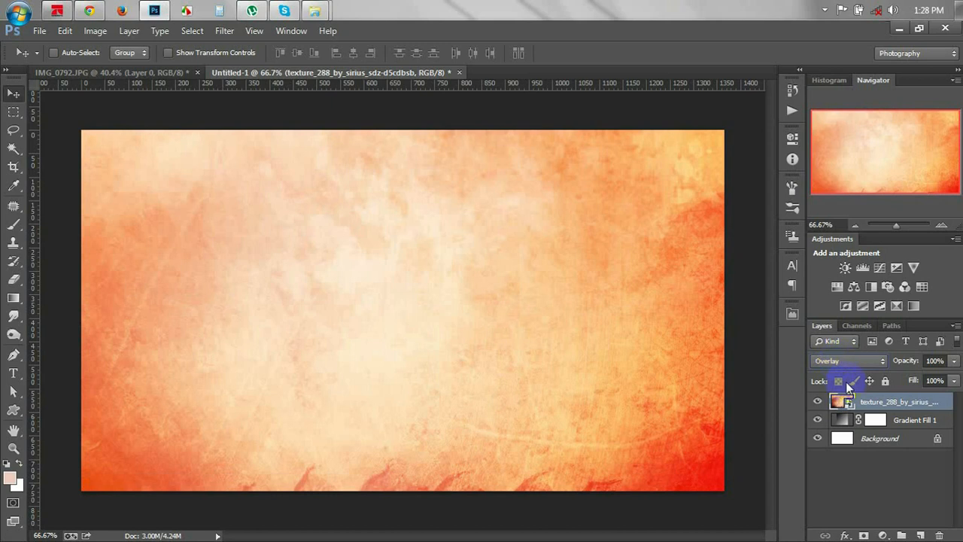
Shift Gradient Fill 1's bright radial centre toward the left.
{"action": "double_click", "coordinate": [842, 419]}
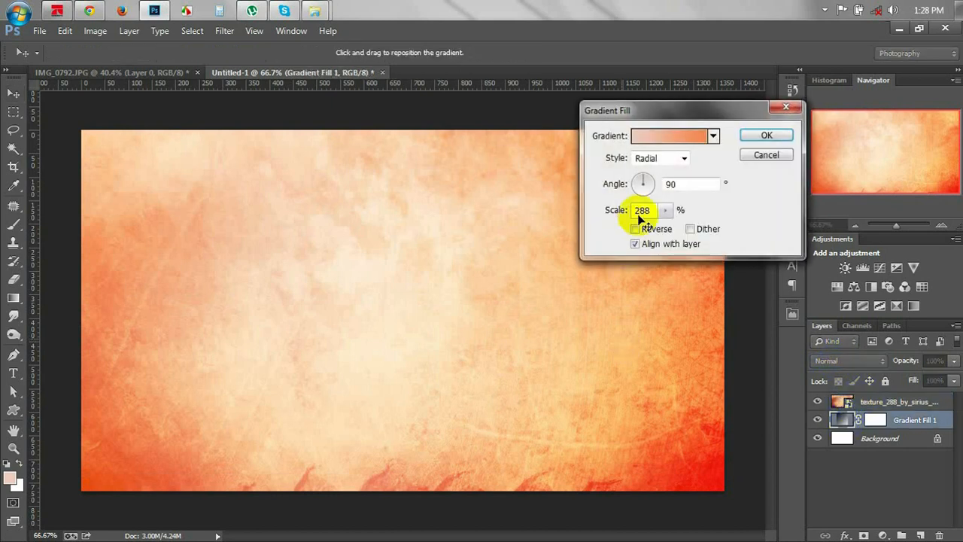
{"action": "left_click", "coordinate": [323, 318]}
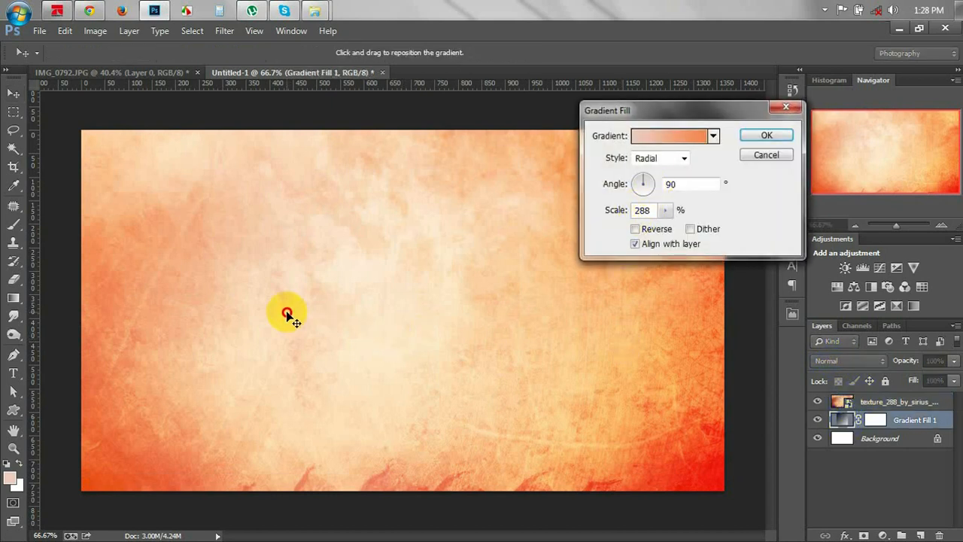
{"action": "left_click_drag", "start_coordinate": [286, 313], "coordinate": [298, 316]}
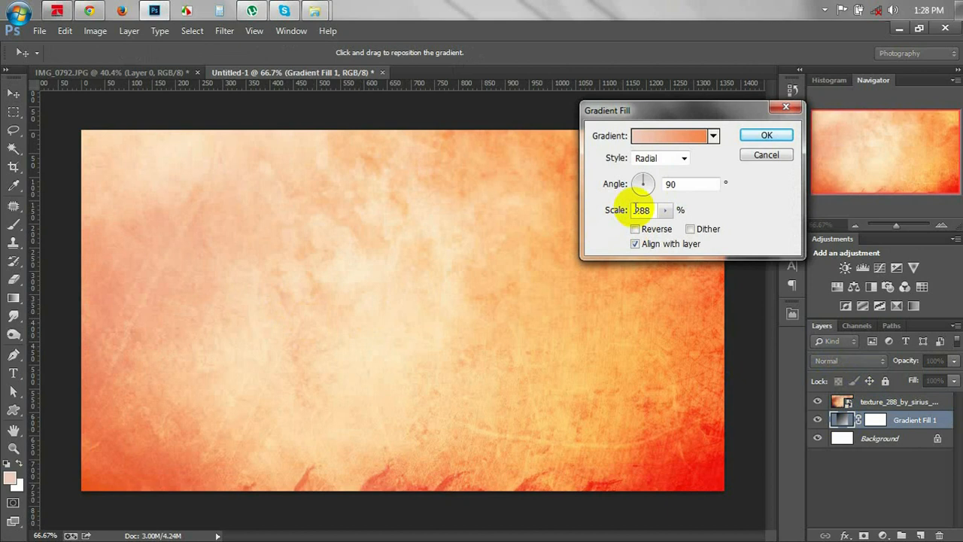
{"action": "left_click", "coordinate": [761, 141]}
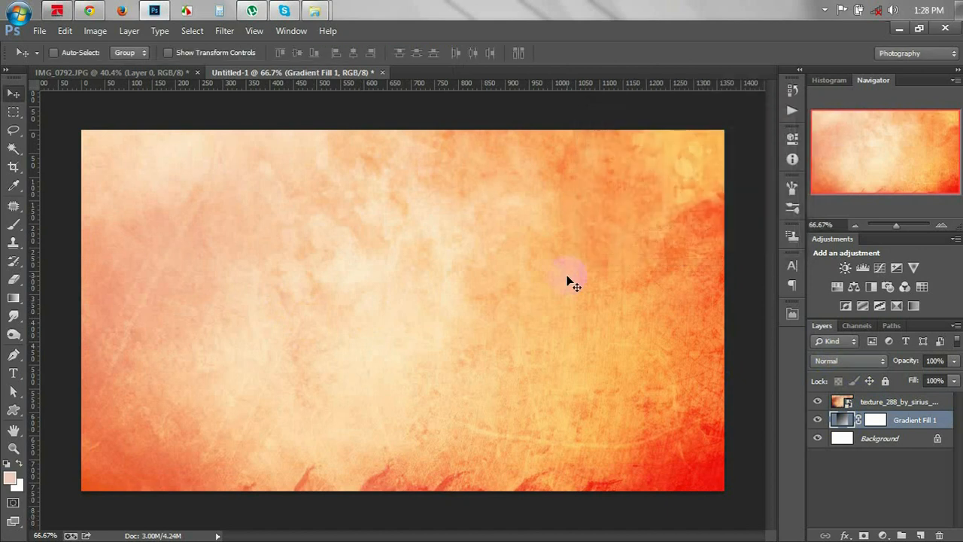
Set the texture layer's blend mode to Soft Light.
{"action": "left_click", "coordinate": [915, 406]}
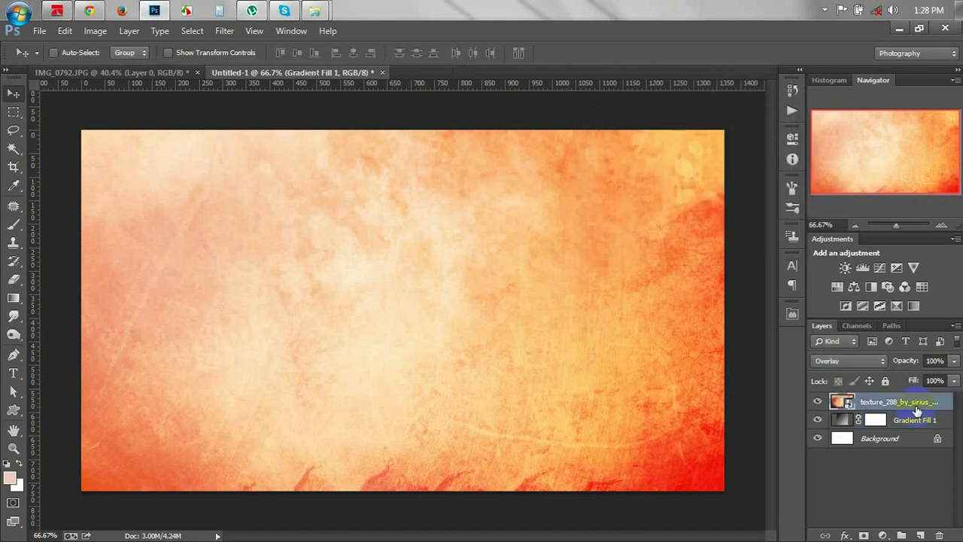
{"action": "left_click", "coordinate": [850, 360]}
{"action": "left_click", "coordinate": [841, 187]}
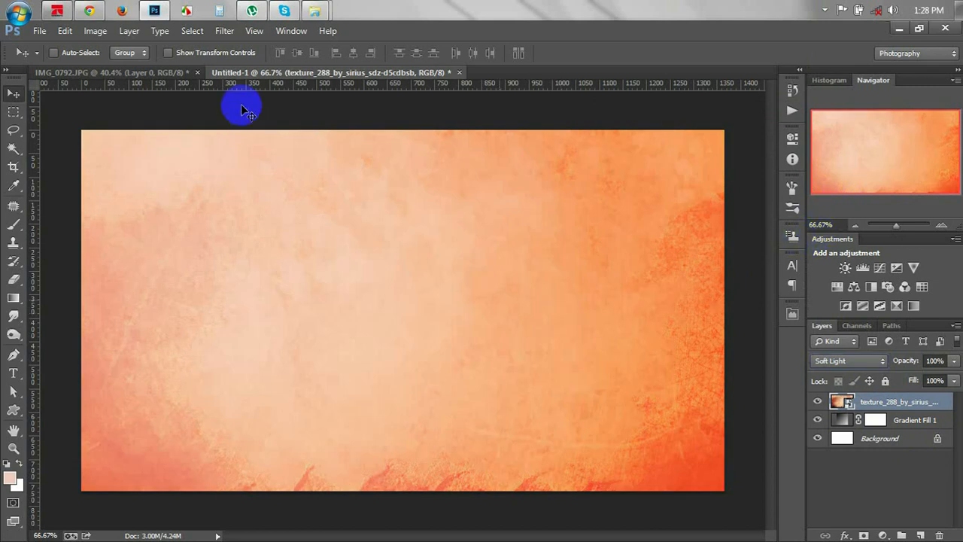
Rasterize the texture layer and rename it 'a'.
{"action": "left_click", "coordinate": [173, 72]}
{"action": "left_click_drag", "start_coordinate": [337, 281], "coordinate": [392, 226]}
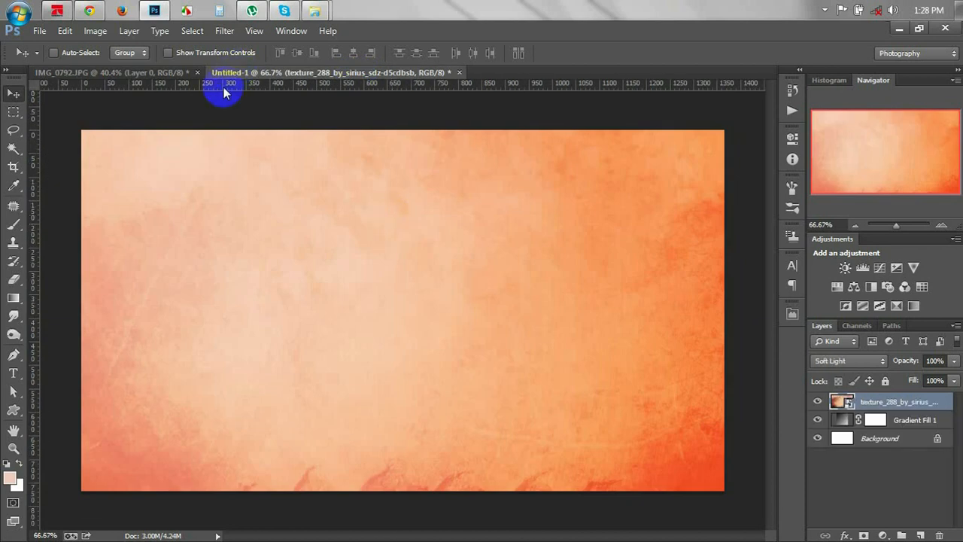
{"action": "right_click", "coordinate": [885, 400]}
{"action": "left_click", "coordinate": [752, 225]}
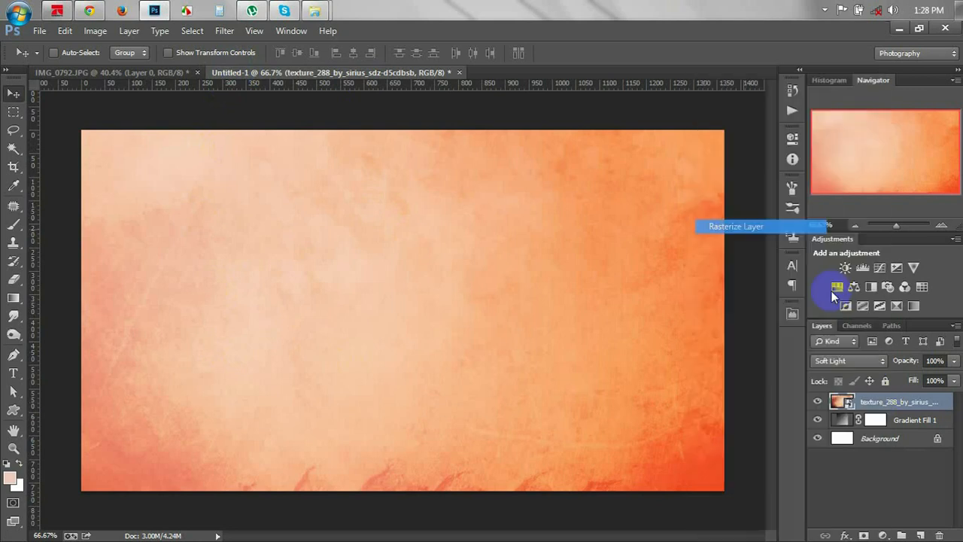
{"action": "double_click", "coordinate": [885, 403]}
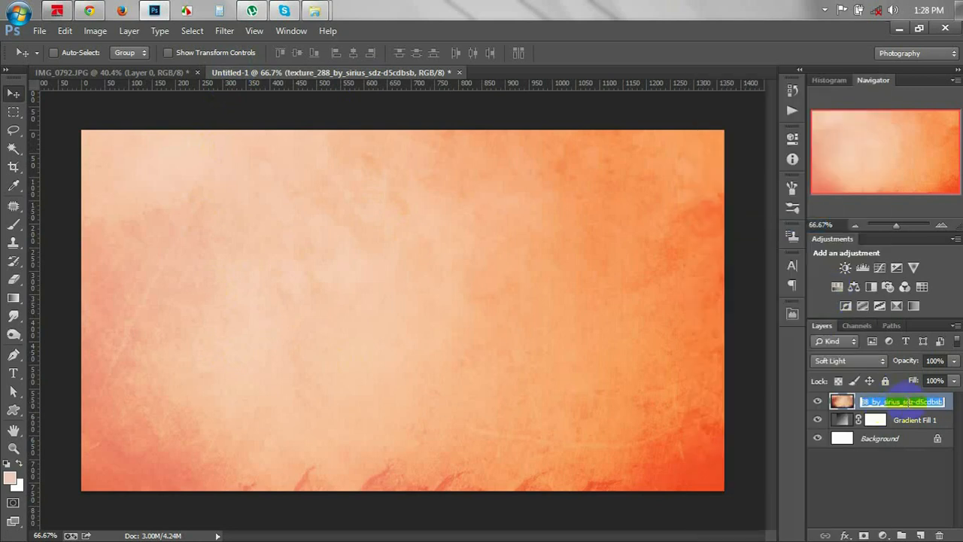
{"action": "type", "text": "a"}
{"action": "key", "text": "Return"}
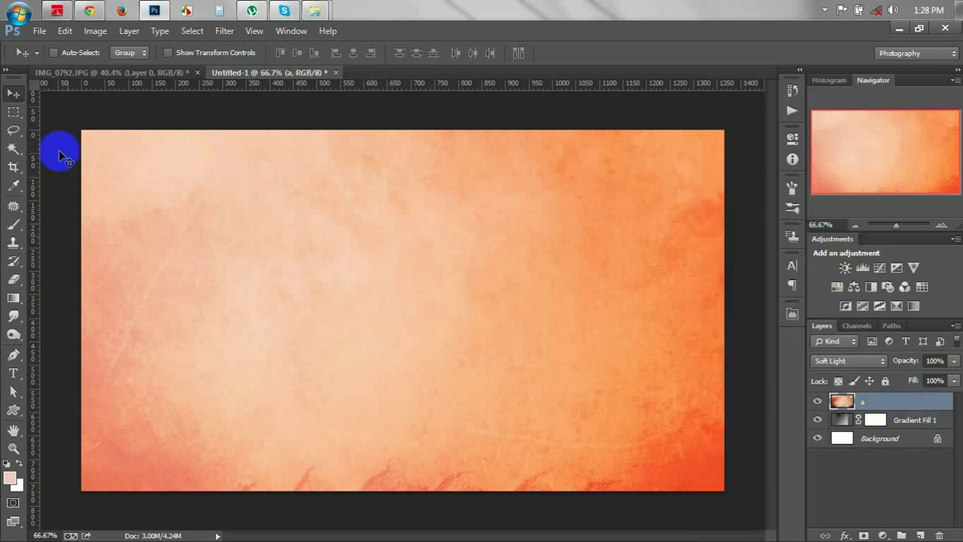
Drag the man's cut-out layer from IMG_0792.JPG into the orange background document.
{"action": "left_click", "coordinate": [152, 73]}
{"action": "left_click_drag", "start_coordinate": [252, 157], "coordinate": [265, 75]}
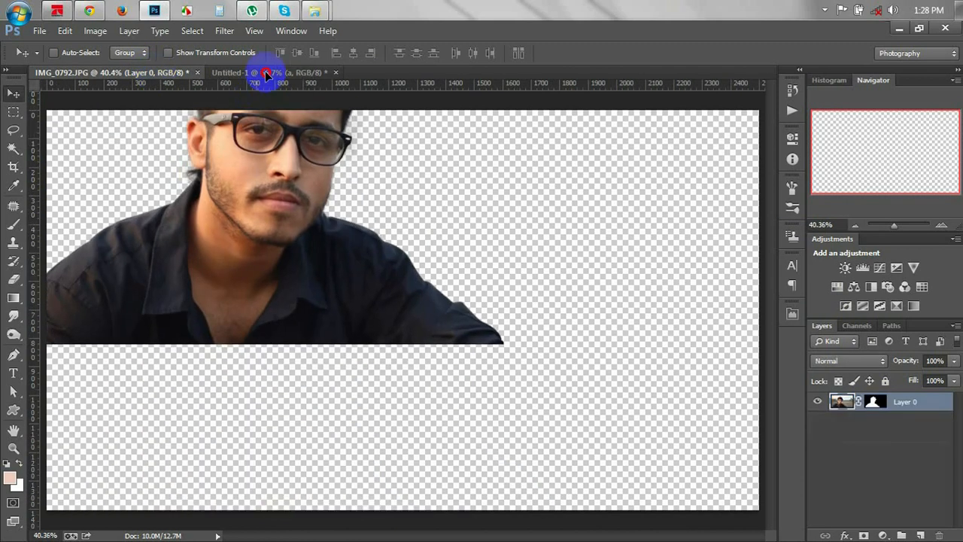
{"action": "left_click_drag", "start_coordinate": [297, 124], "coordinate": [334, 276]}
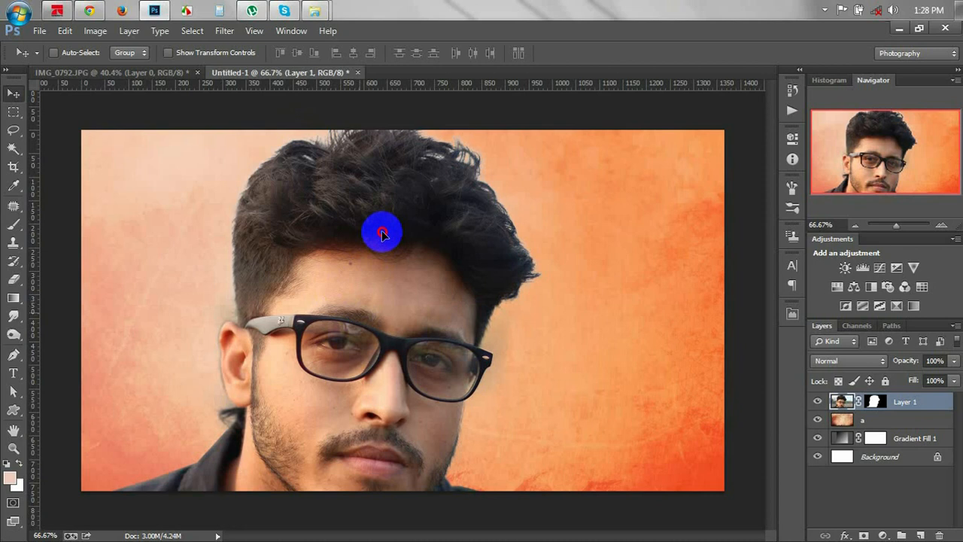
Scale the man down with Free Transform, first to 63% then 44% width.
{"action": "mouse_move", "coordinate": [381, 233]}
{"action": "left_mouse_down"}
{"action": "mouse_move", "coordinate": [372, 221]}
{"action": "mouse_move", "coordinate": [382, 230]}
{"action": "left_mouse_up"}
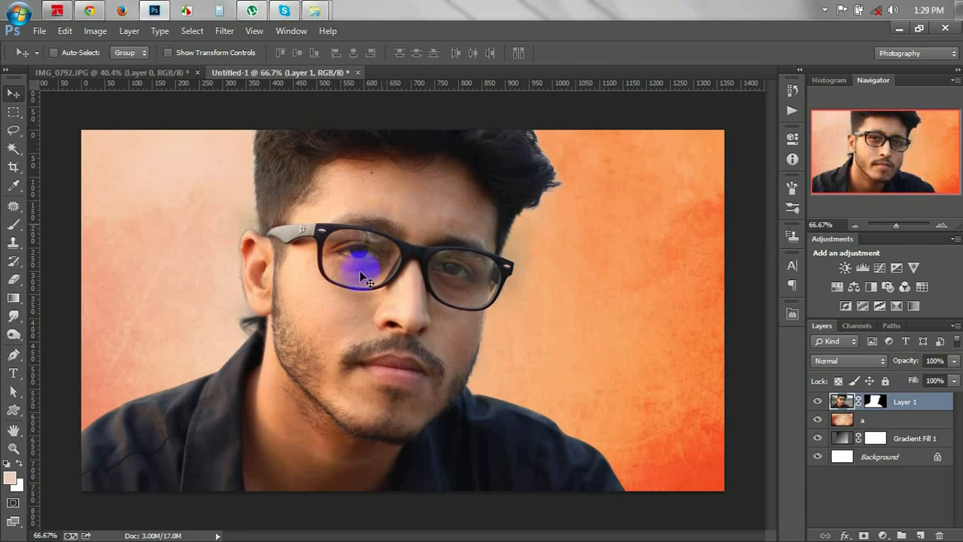
{"action": "key", "text": "ctrl+t"}
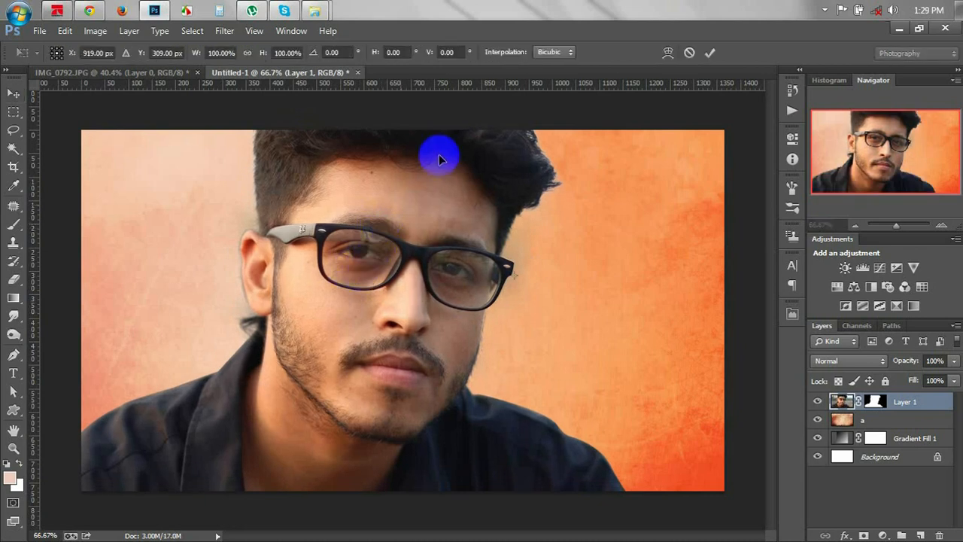
{"action": "left_click", "coordinate": [204, 54]}
{"action": "type", "text": "63"}
{"action": "key", "text": "Return"}
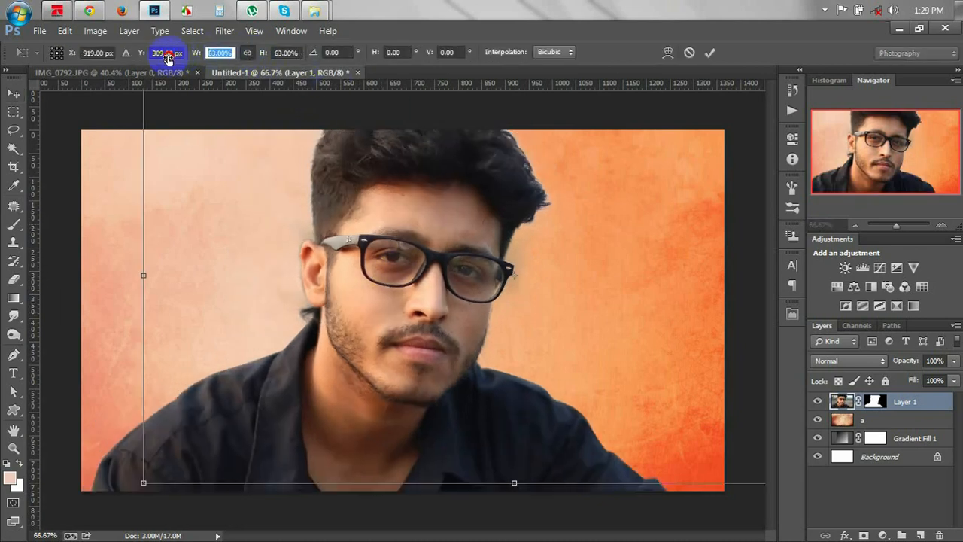
{"action": "left_click_drag", "start_coordinate": [297, 279], "coordinate": [264, 280]}
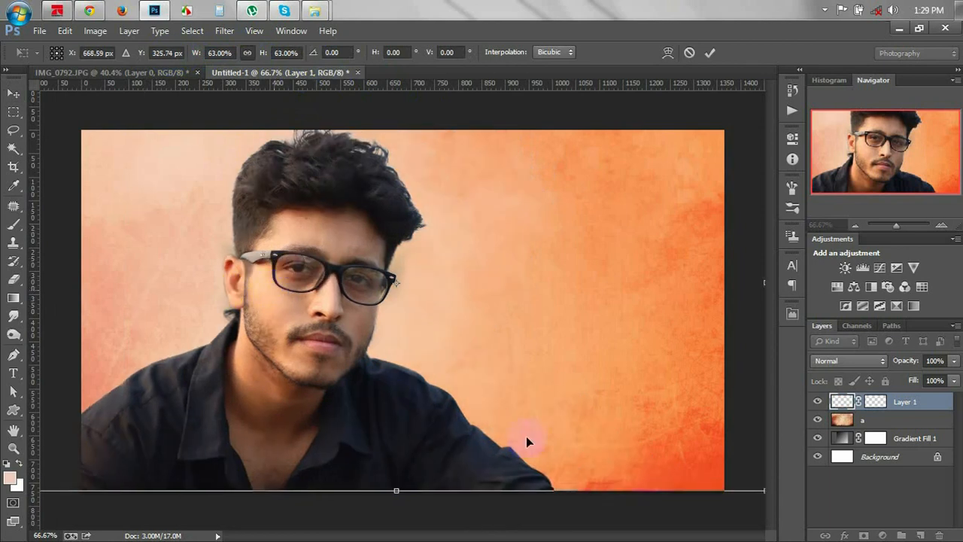
{"action": "left_click", "coordinate": [215, 50]}
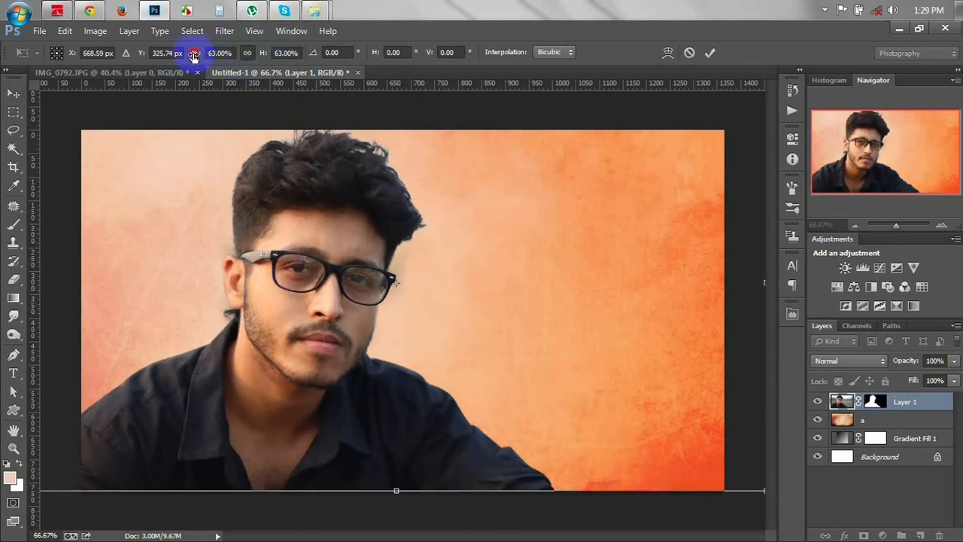
{"action": "type", "text": "44"}
{"action": "key", "text": "Return"}
Enlarge the man from his top-right corner, shift him left, then enlarge to about 104%.
{"action": "left_click_drag", "start_coordinate": [323, 252], "coordinate": [278, 308]}
{"action": "left_click_drag", "start_coordinate": [600, 201], "coordinate": [785, 89]}
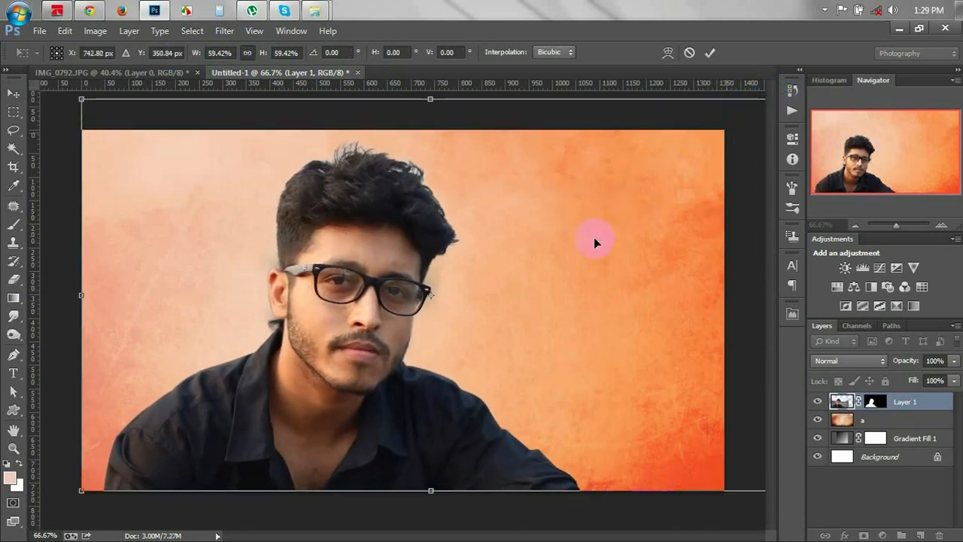
{"action": "left_click_drag", "start_coordinate": [588, 247], "coordinate": [543, 256]}
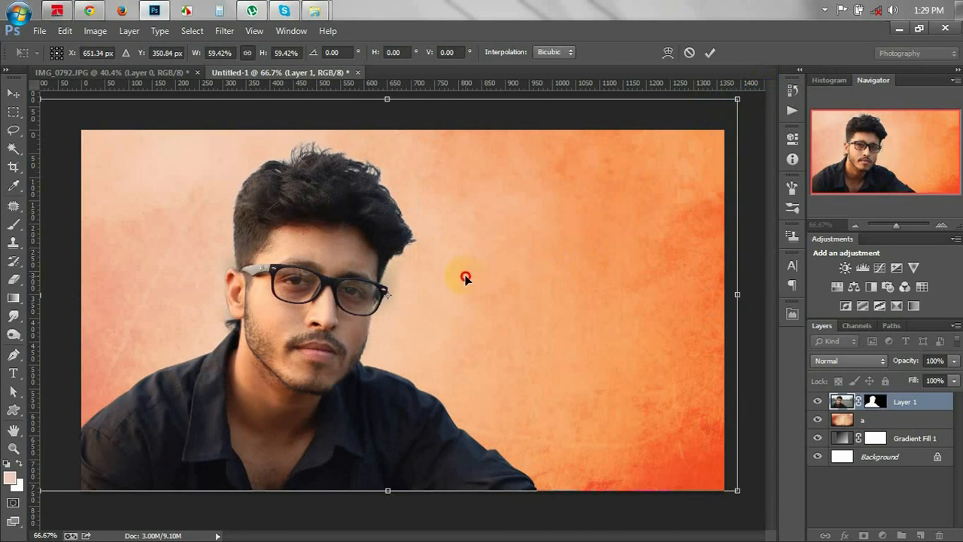
{"action": "left_click_drag", "start_coordinate": [464, 275], "coordinate": [464, 280]}
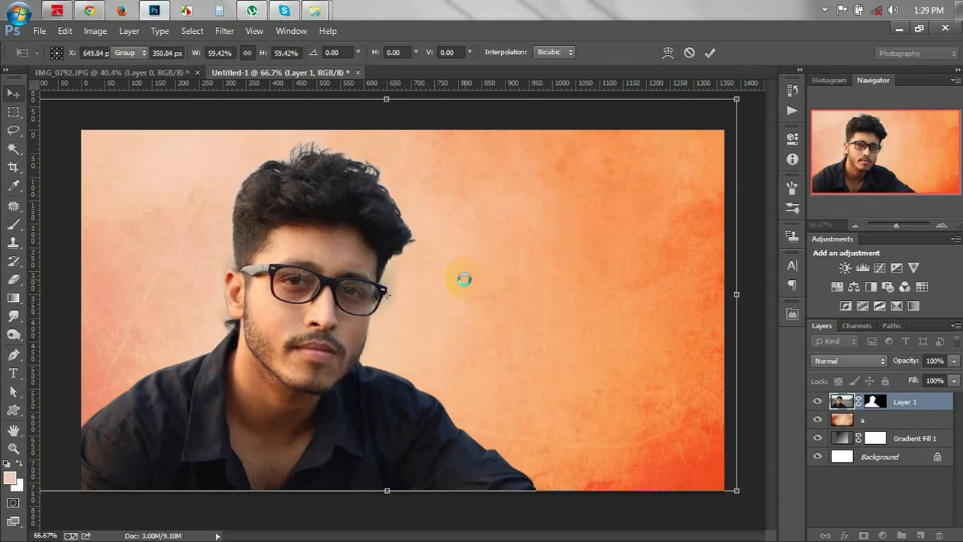
{"action": "key", "text": "Return"}
{"action": "mouse_move", "coordinate": [405, 340]}
{"action": "left_mouse_down"}
{"action": "mouse_move", "coordinate": [420, 341]}
{"action": "mouse_move", "coordinate": [412, 354]}
{"action": "left_mouse_up"}
{"action": "key", "text": "ctrl+t"}
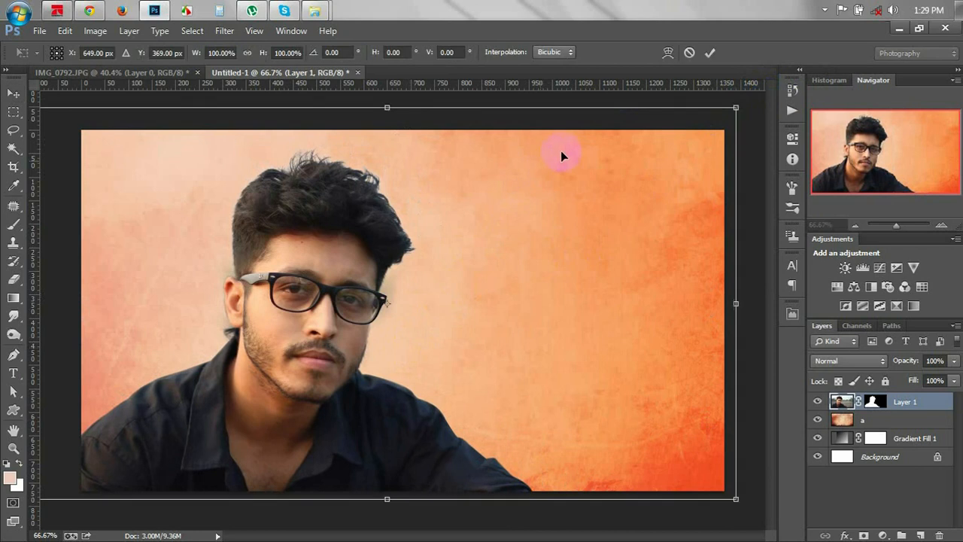
{"action": "left_click_drag", "start_coordinate": [734, 107], "coordinate": [750, 100]}
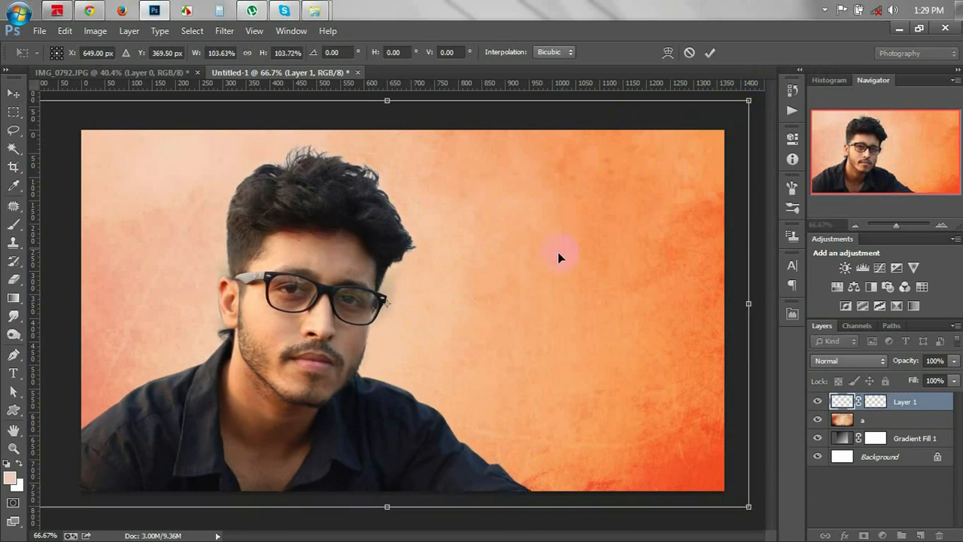
{"action": "key", "text": "Return"}
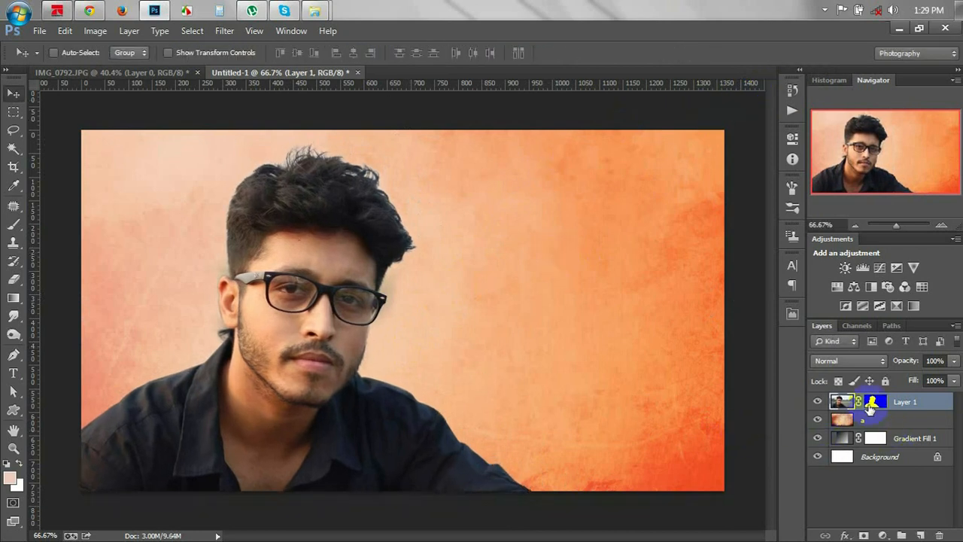
Raise the mask's edge contrast to 10 in Refine Mask and nudge the man left.
{"action": "right_click", "coordinate": [870, 404]}
{"action": "left_click", "coordinate": [851, 374]}
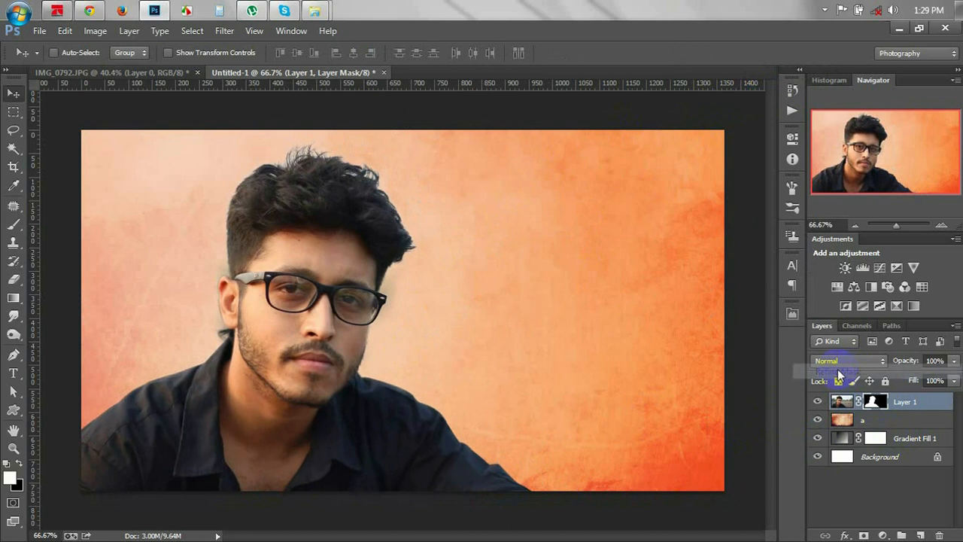
{"action": "left_click_drag", "start_coordinate": [694, 316], "coordinate": [702, 318]}
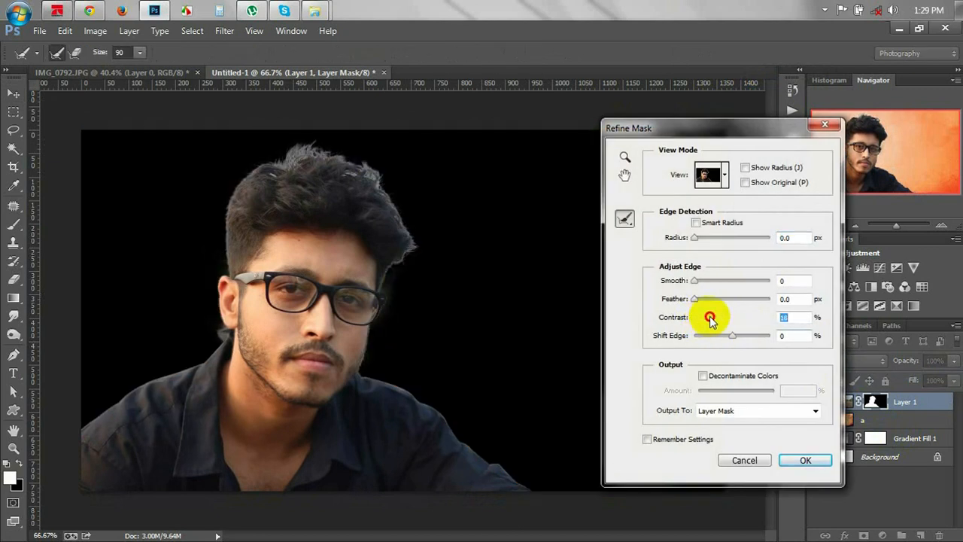
{"action": "left_click", "coordinate": [786, 461]}
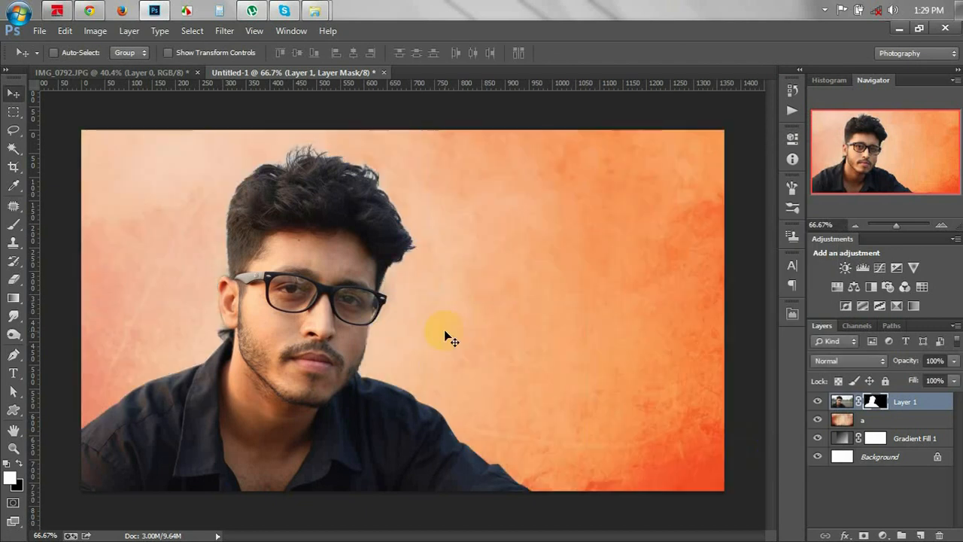
{"action": "left_click_drag", "start_coordinate": [353, 307], "coordinate": [344, 303]}
Reopen Refine Mask and set Shift Edge to -18.
{"action": "right_click", "coordinate": [873, 401]}
{"action": "left_click", "coordinate": [824, 369]}
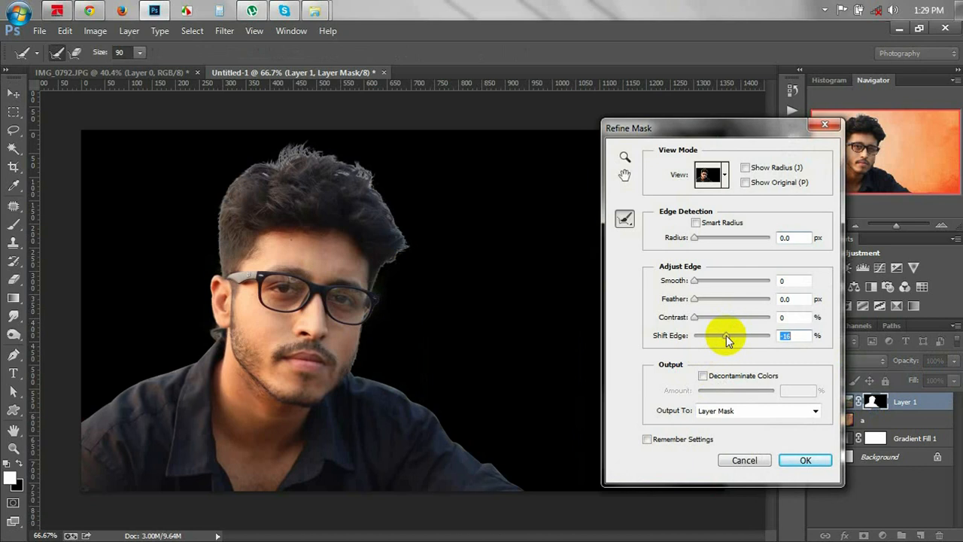
{"action": "left_click_drag", "start_coordinate": [726, 335], "coordinate": [726, 336]}
{"action": "left_click", "coordinate": [806, 459]}
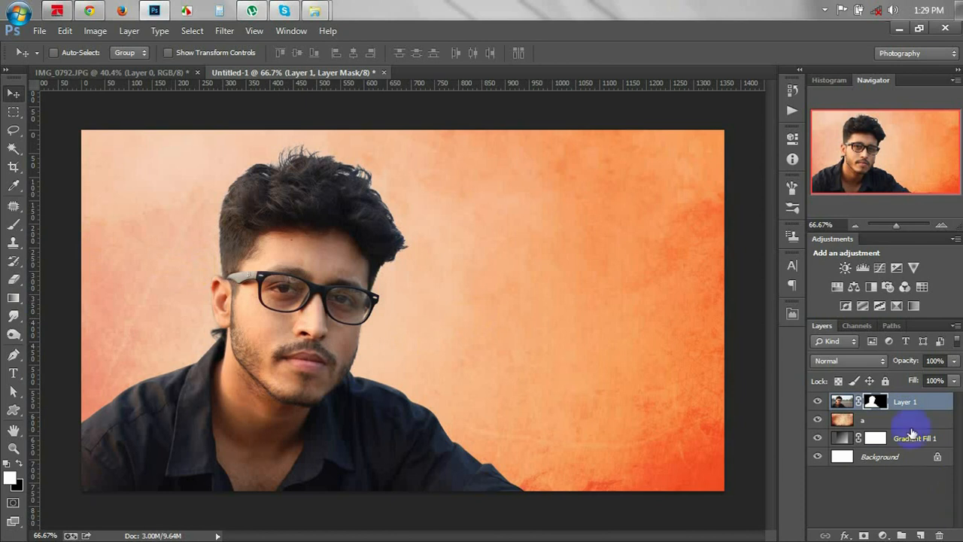
Zoom in with the Spot Healing Brush and heal the cheek spot and blemishes under the nose and right lens.
{"action": "right_click", "coordinate": [918, 399]}
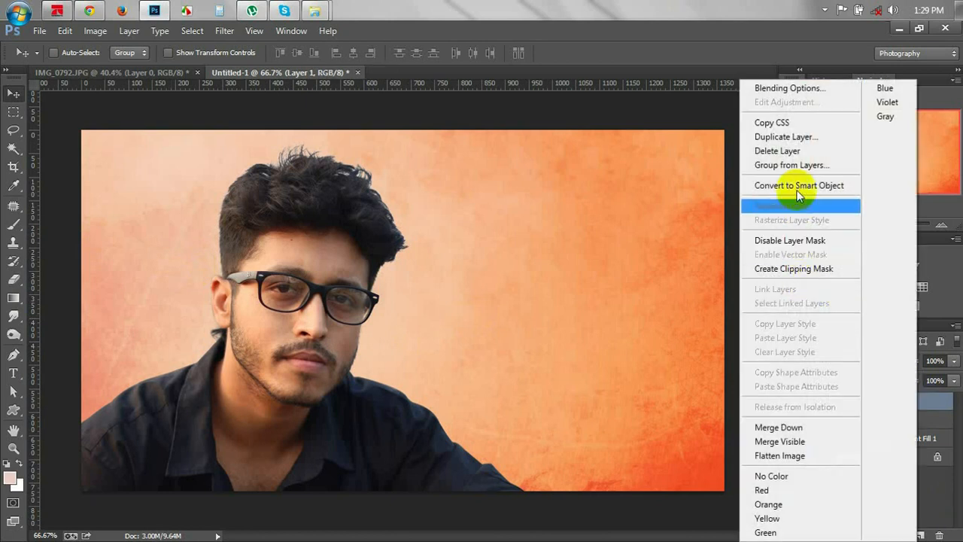
{"action": "left_click", "coordinate": [635, 240]}
{"action": "scroll", "coordinate": [431, 262], "scroll_direction": "up", "scroll_amount": 2}
{"action": "scroll", "coordinate": [159, 385], "scroll_direction": "up", "scroll_amount": 5}
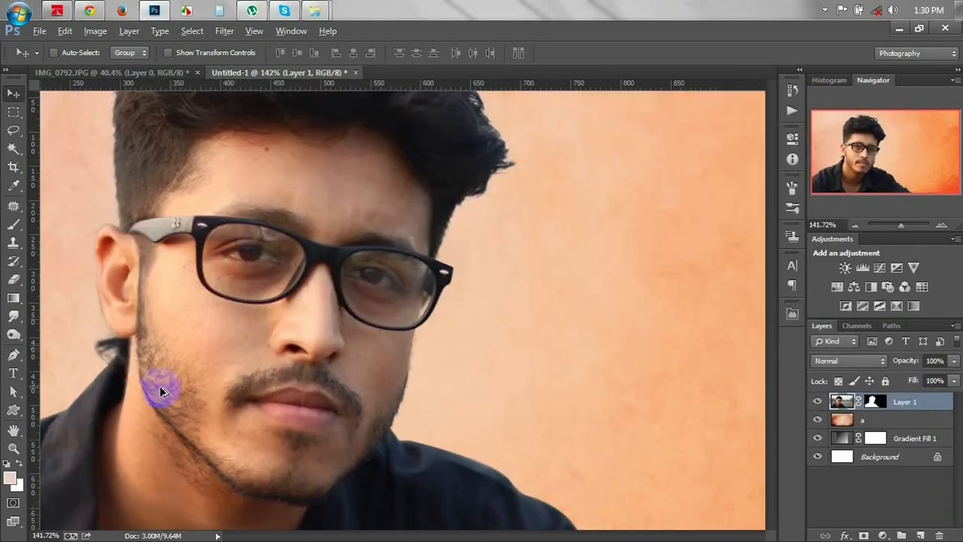
{"action": "left_click", "coordinate": [14, 205]}
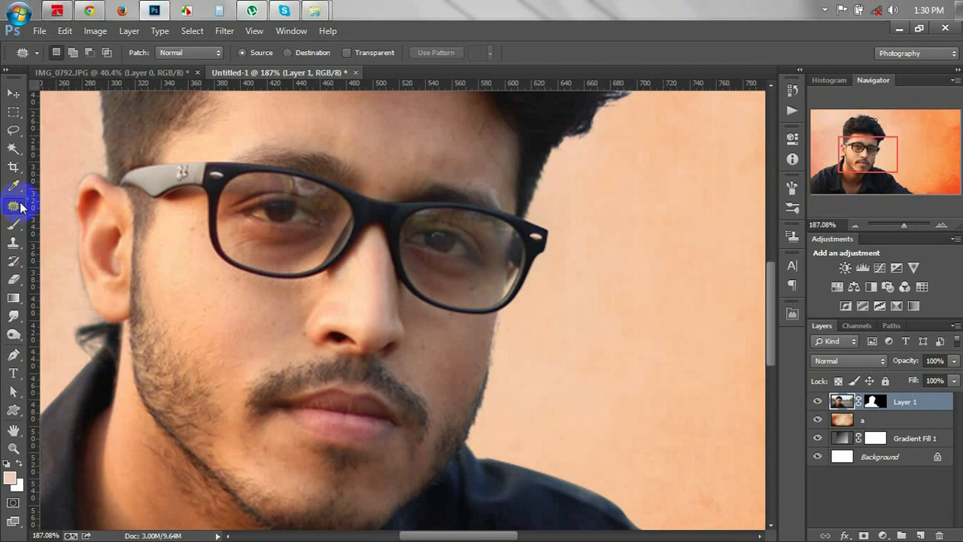
{"action": "left_click", "coordinate": [45, 204]}
{"action": "scroll", "coordinate": [207, 244], "scroll_direction": "up", "scroll_amount": 4}
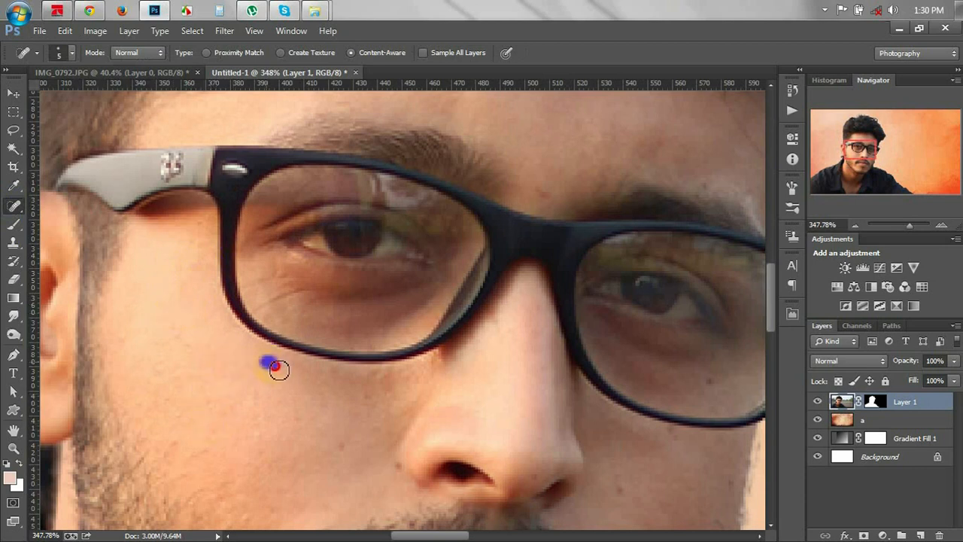
{"action": "left_click", "coordinate": [339, 447]}
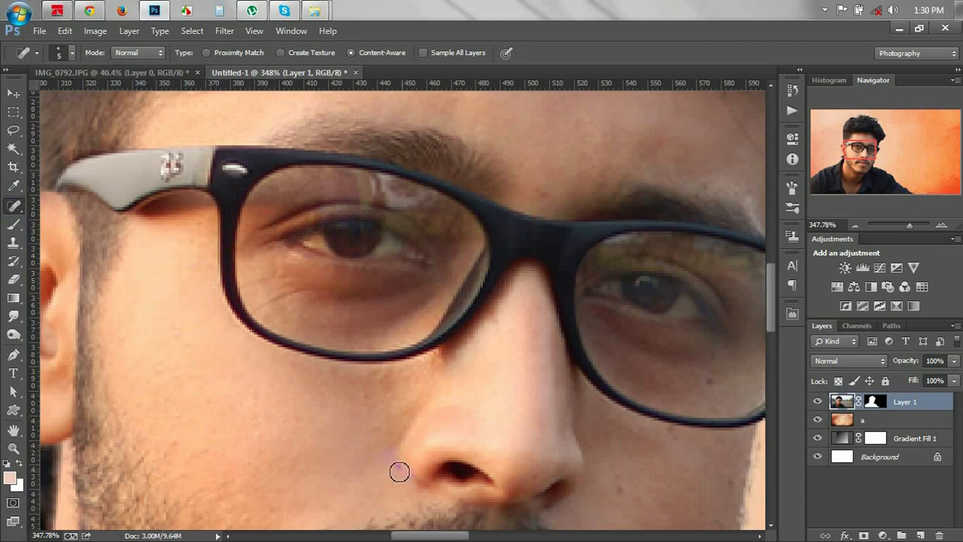
{"action": "left_click", "coordinate": [623, 494]}
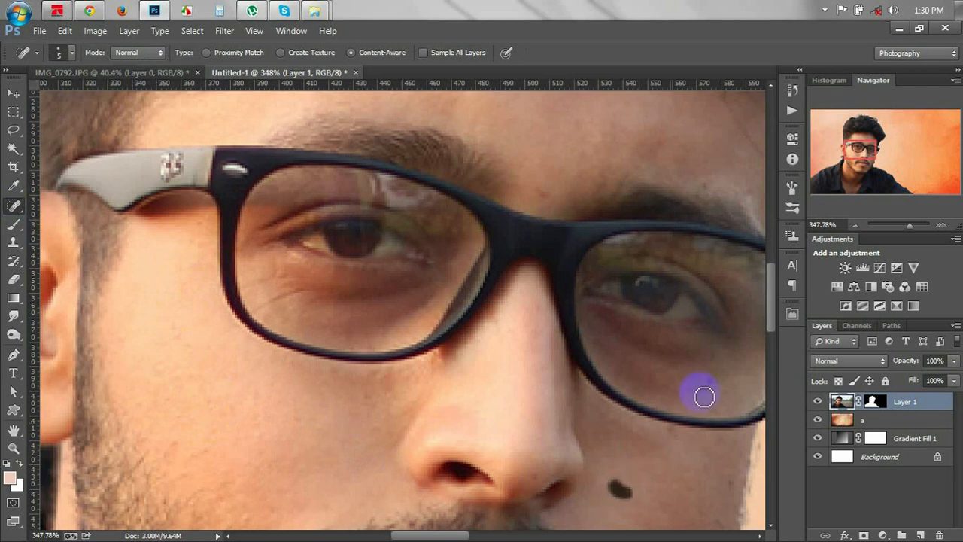
{"action": "left_click", "coordinate": [714, 378]}
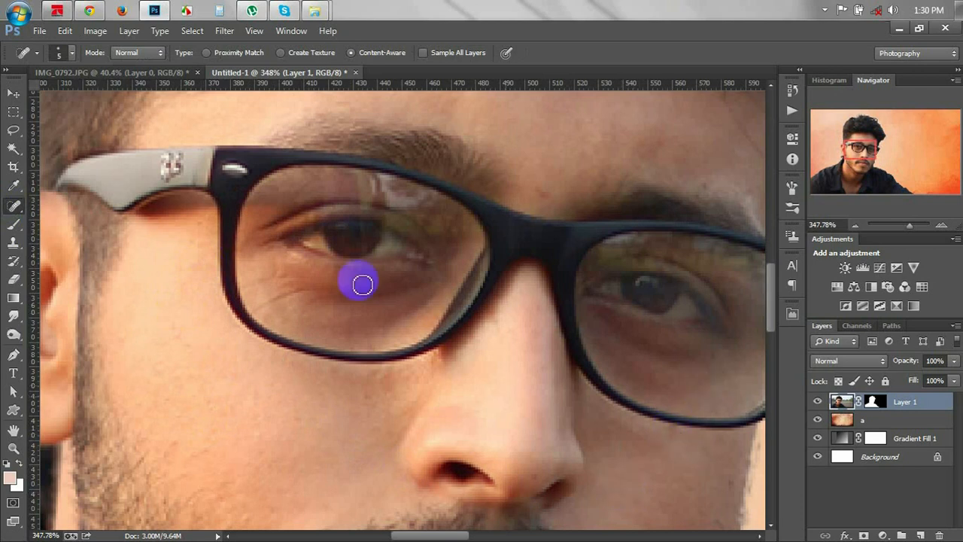
Heal the chin spot, the mole on the lower cheek and the red nose tip.
{"action": "scroll", "coordinate": [228, 248], "scroll_direction": "up", "scroll_amount": 4}
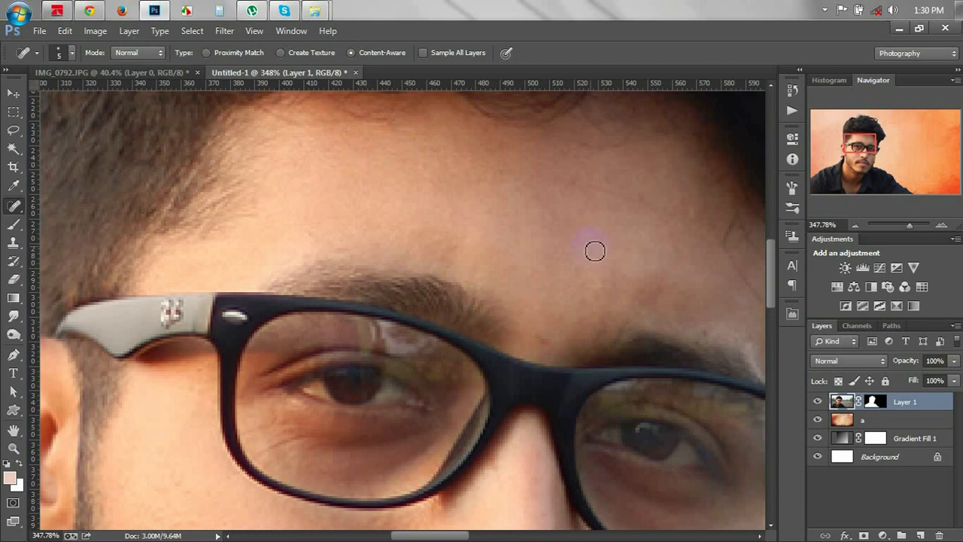
{"action": "scroll", "coordinate": [595, 251], "scroll_direction": "down", "scroll_amount": 4}
{"action": "scroll", "coordinate": [574, 286], "scroll_direction": "down", "scroll_amount": 1}
{"action": "left_click_drag", "start_coordinate": [625, 376], "coordinate": [540, 235]}
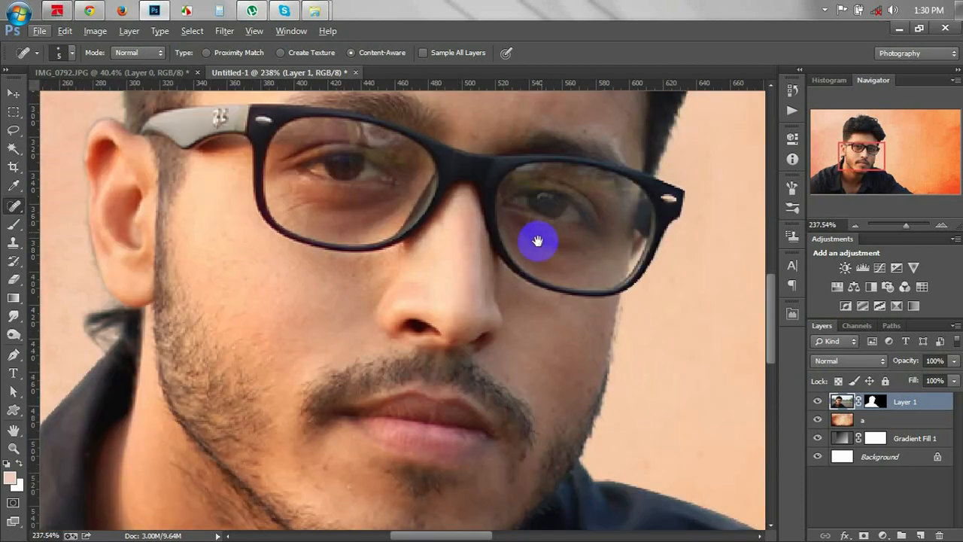
{"action": "scroll", "coordinate": [537, 241], "scroll_direction": "down", "scroll_amount": 2}
{"action": "left_click", "coordinate": [362, 420]}
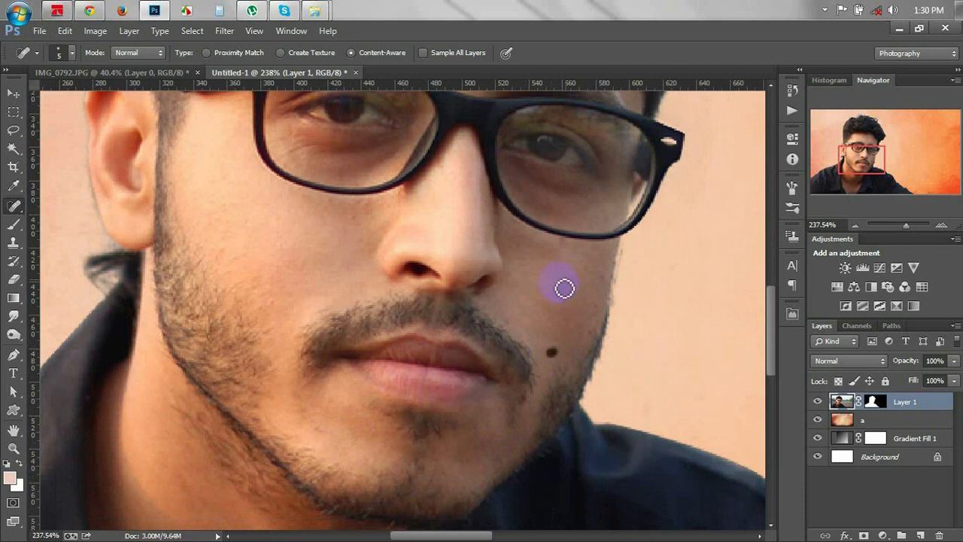
{"action": "left_click", "coordinate": [552, 352]}
{"action": "left_click", "coordinate": [473, 278]}
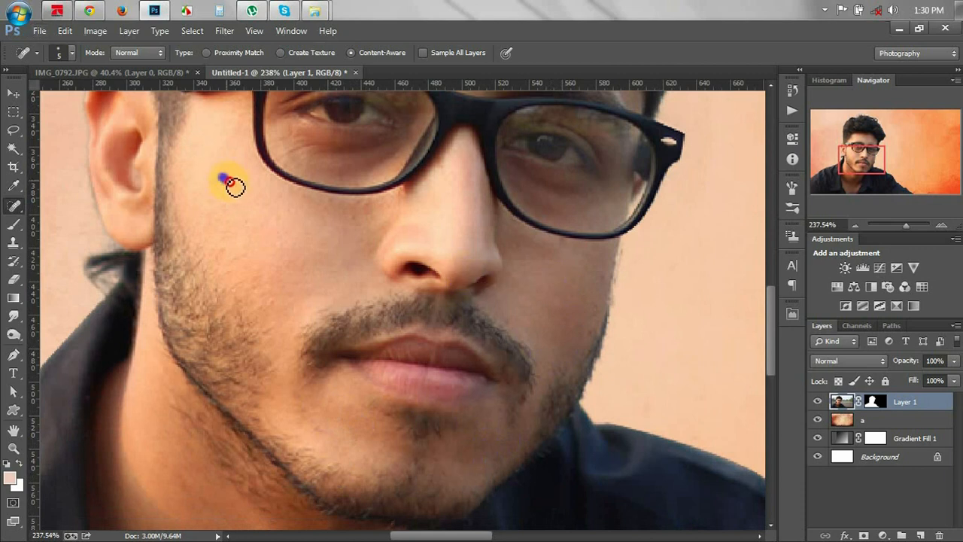
{"action": "scroll", "coordinate": [282, 261], "scroll_direction": "down", "scroll_amount": 10}
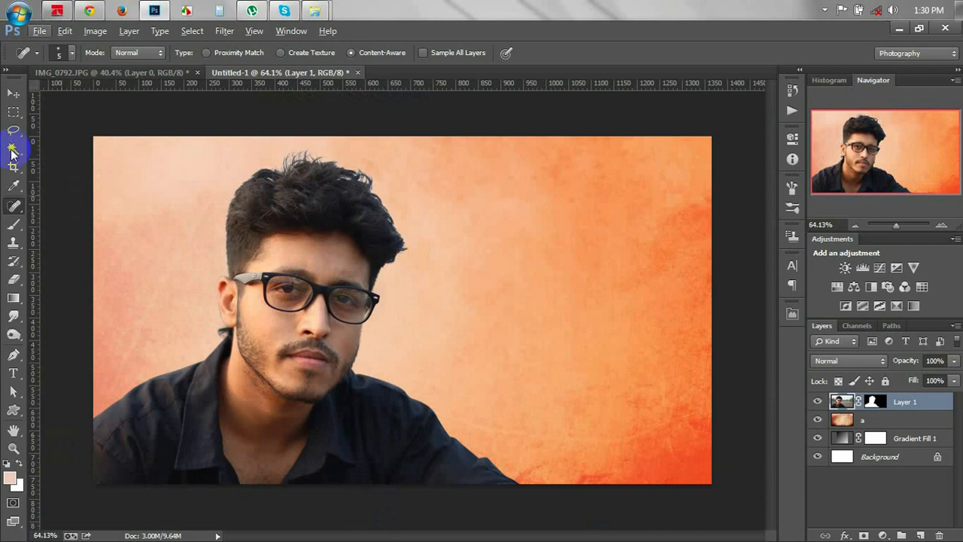
Open Curves on the man's layer and lift the RGB midtones.
{"action": "left_click", "coordinate": [12, 97]}
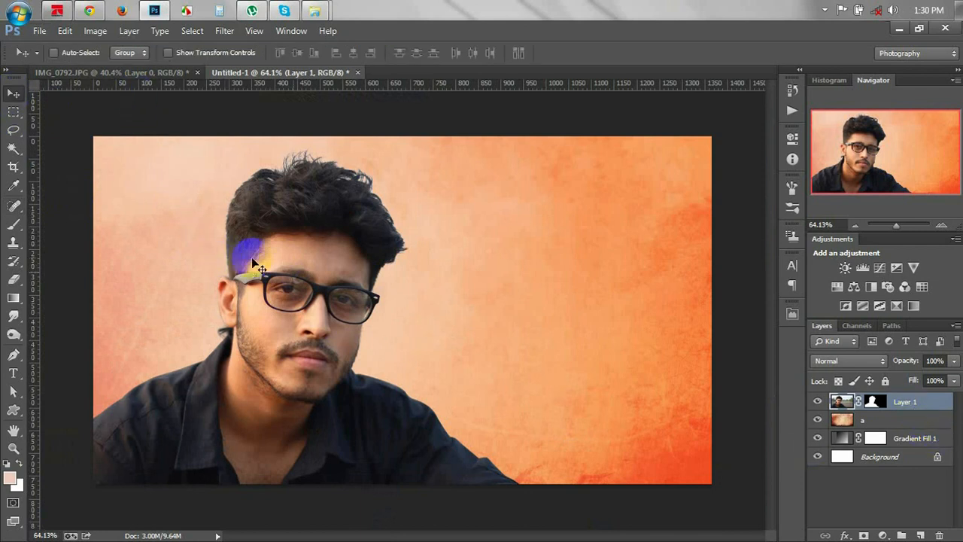
{"action": "left_click", "coordinate": [99, 36]}
{"action": "mouse_move", "coordinate": [124, 69]}
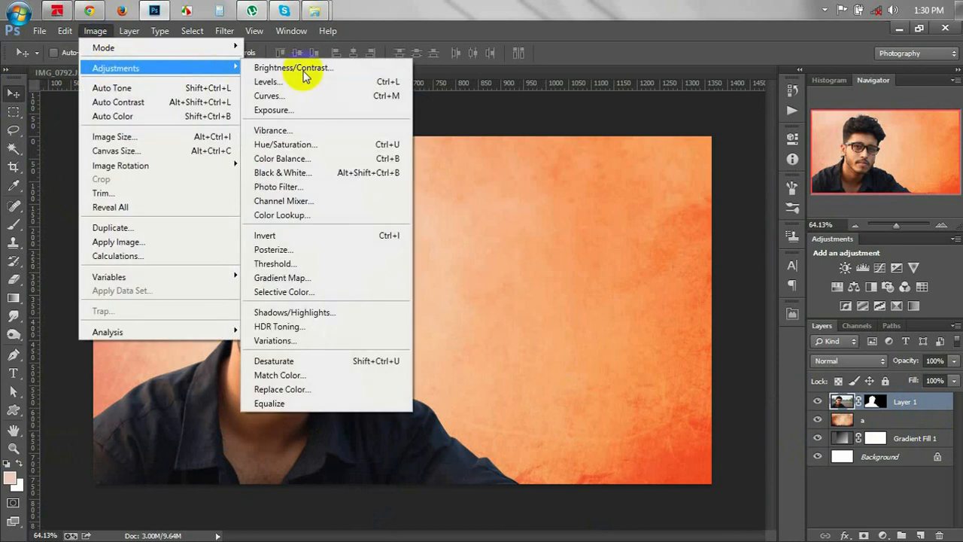
{"action": "left_click", "coordinate": [268, 96]}
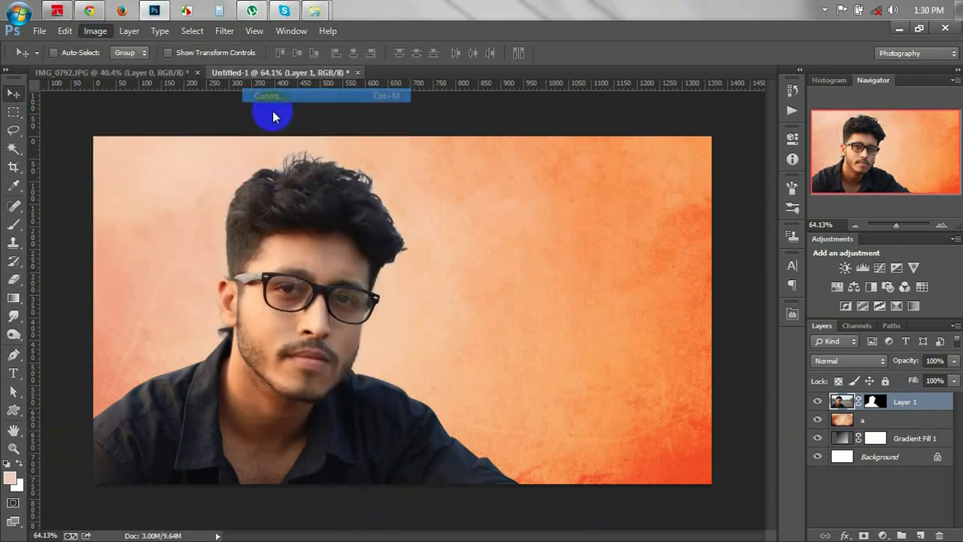
{"action": "left_click_drag", "start_coordinate": [716, 47], "coordinate": [605, 80]}
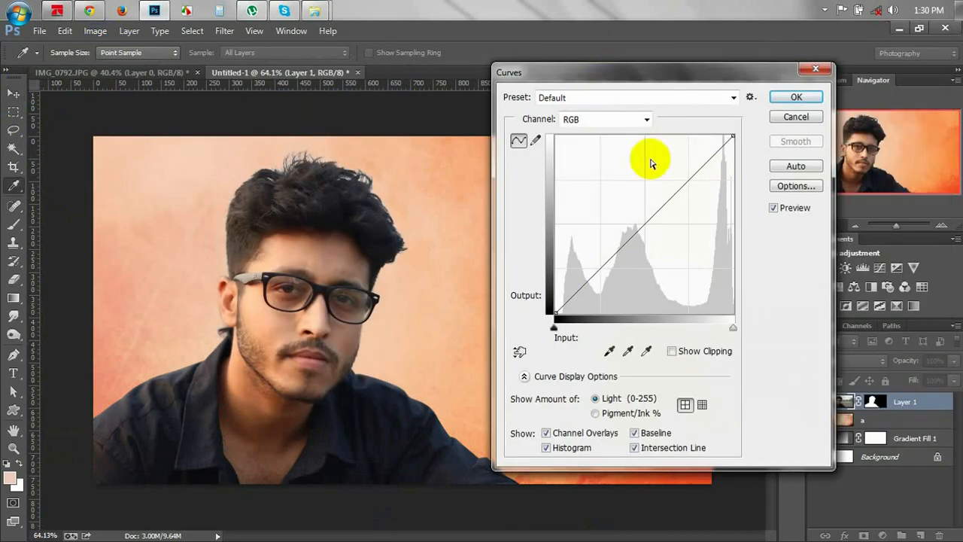
{"action": "left_click_drag", "start_coordinate": [641, 224], "coordinate": [639, 214]}
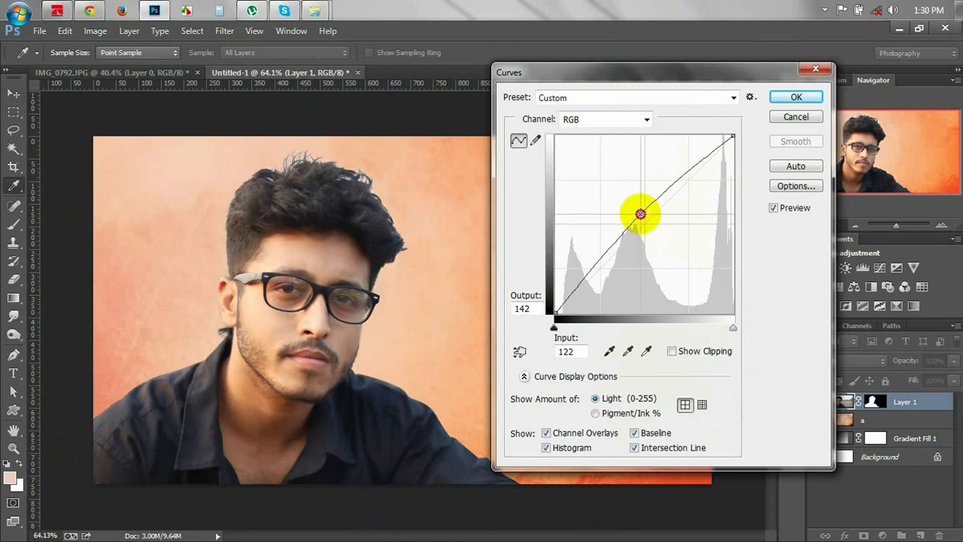
Raise the Red curve's midpoint to 122/135 and lift its black point.
{"action": "left_click", "coordinate": [617, 122]}
{"action": "left_click", "coordinate": [608, 146]}
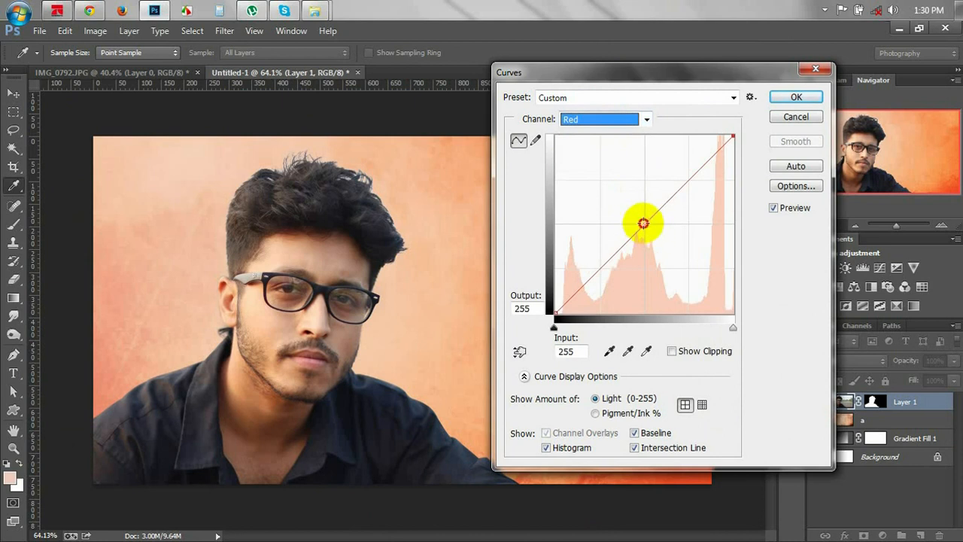
{"action": "left_click_drag", "start_coordinate": [643, 223], "coordinate": [639, 217]}
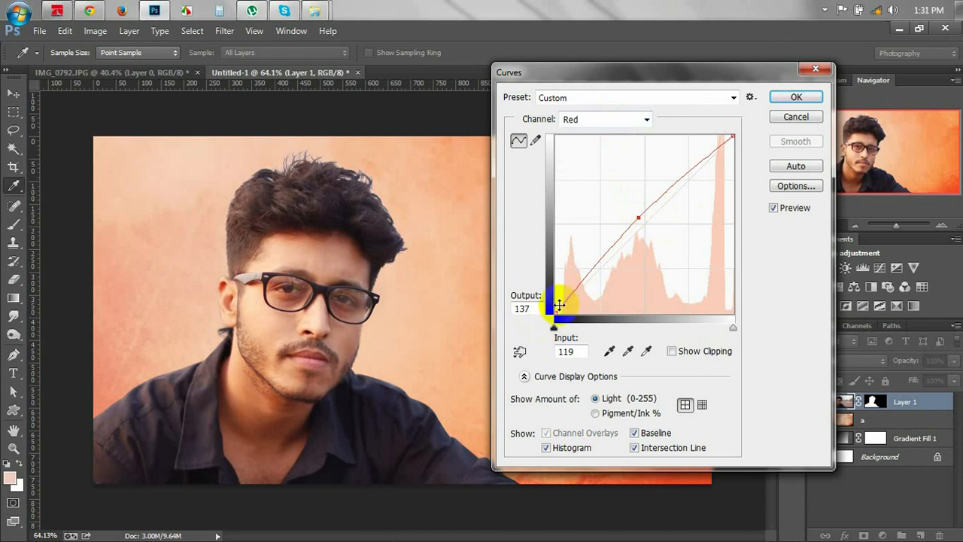
{"action": "left_click_drag", "start_coordinate": [558, 309], "coordinate": [542, 308]}
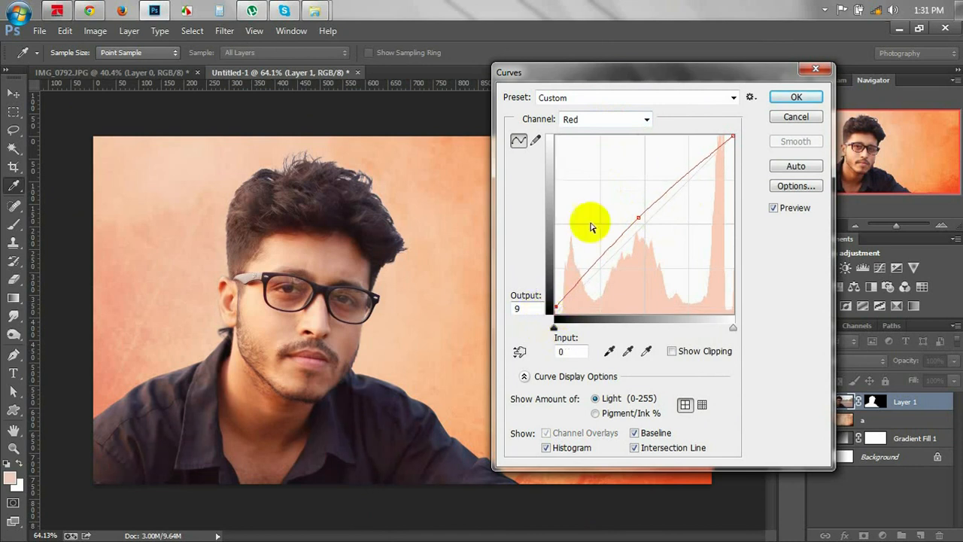
{"action": "left_click_drag", "start_coordinate": [638, 217], "coordinate": [644, 222]}
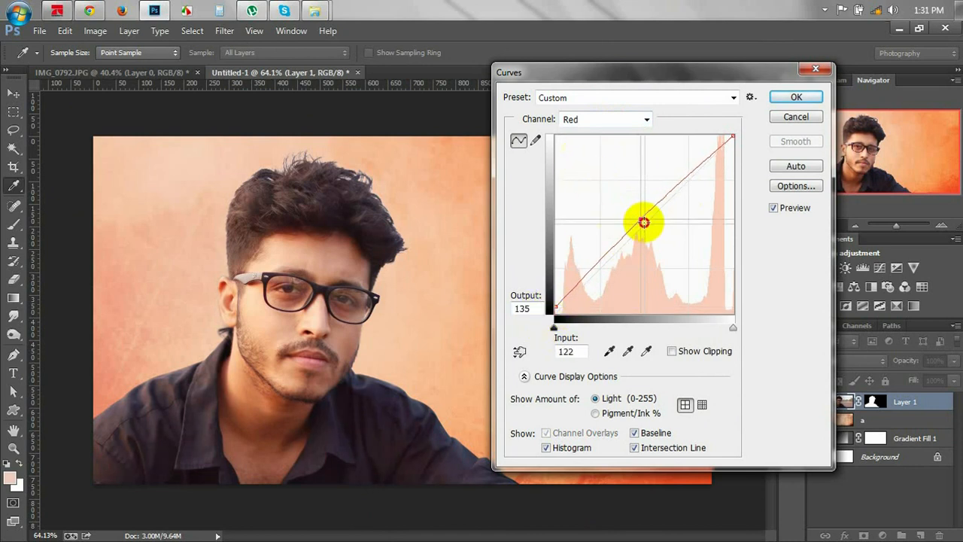
Lower the Blue curve's midtones to 122 and apply the curves.
{"action": "left_click", "coordinate": [592, 120]}
{"action": "left_click", "coordinate": [584, 177]}
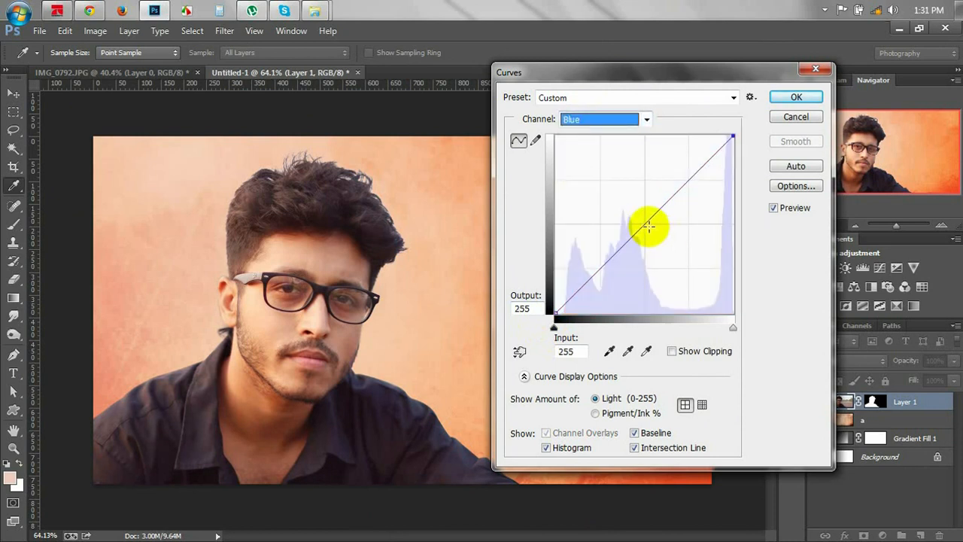
{"action": "left_click_drag", "start_coordinate": [645, 221], "coordinate": [652, 228]}
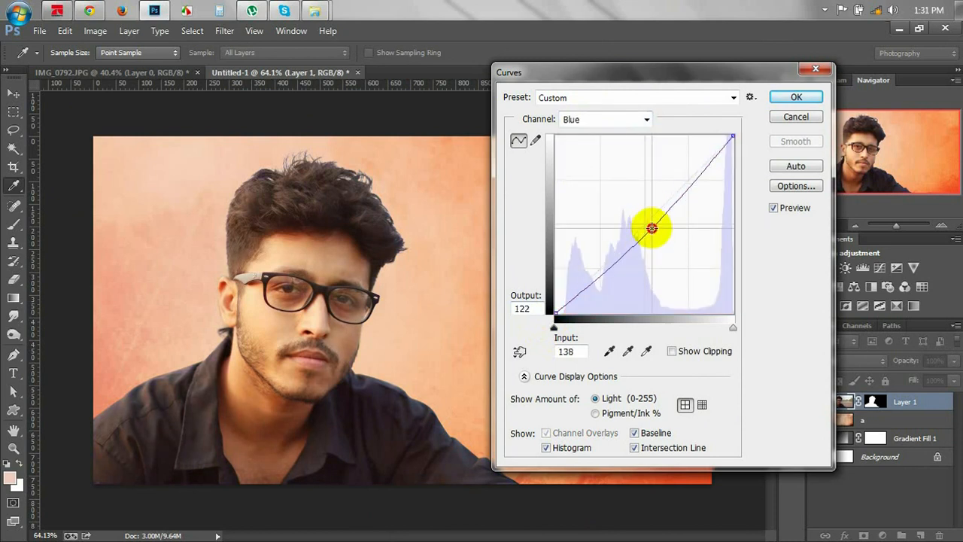
{"action": "left_click_drag", "start_coordinate": [558, 311], "coordinate": [564, 318]}
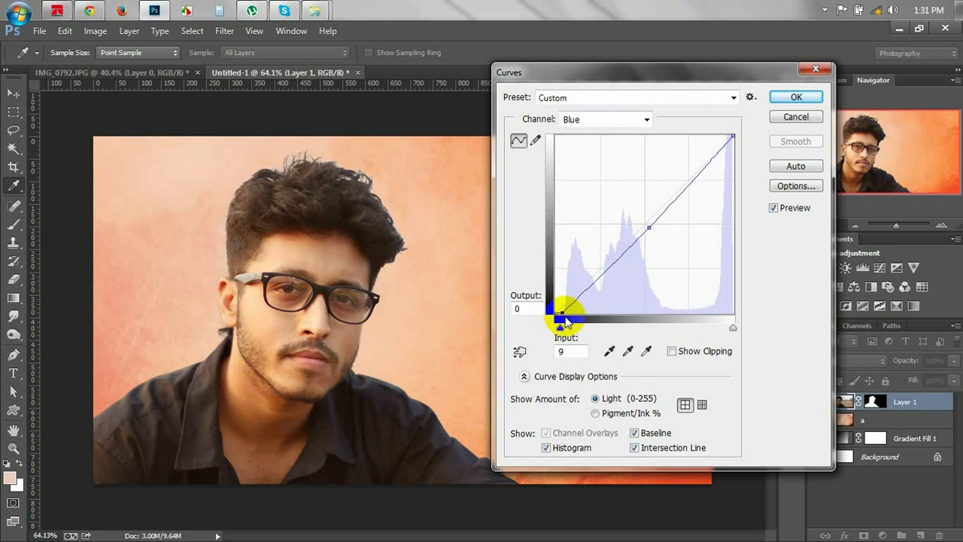
{"action": "left_click", "coordinate": [796, 98]}
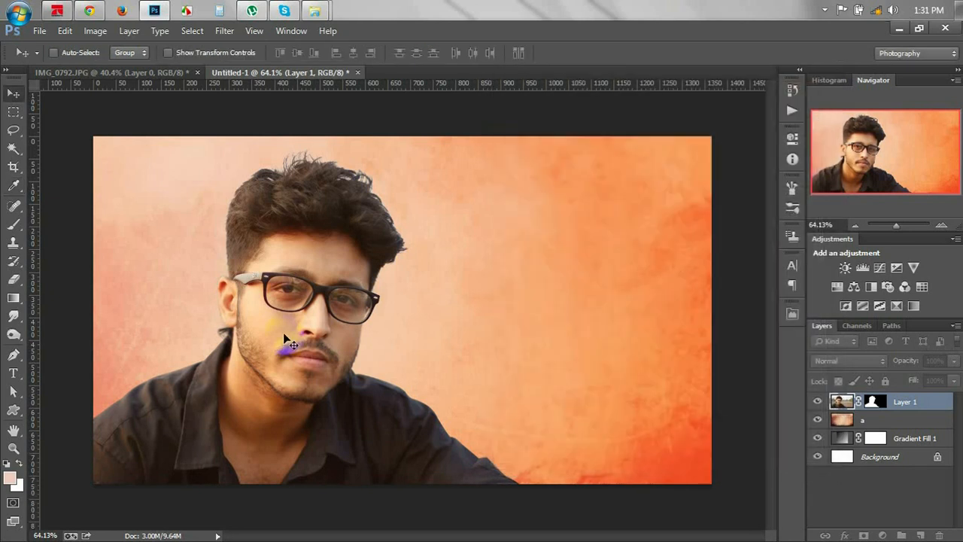
Select Layer 1's mask and set up a 384 px, 0% hardness brush.
{"action": "left_click", "coordinate": [873, 405]}
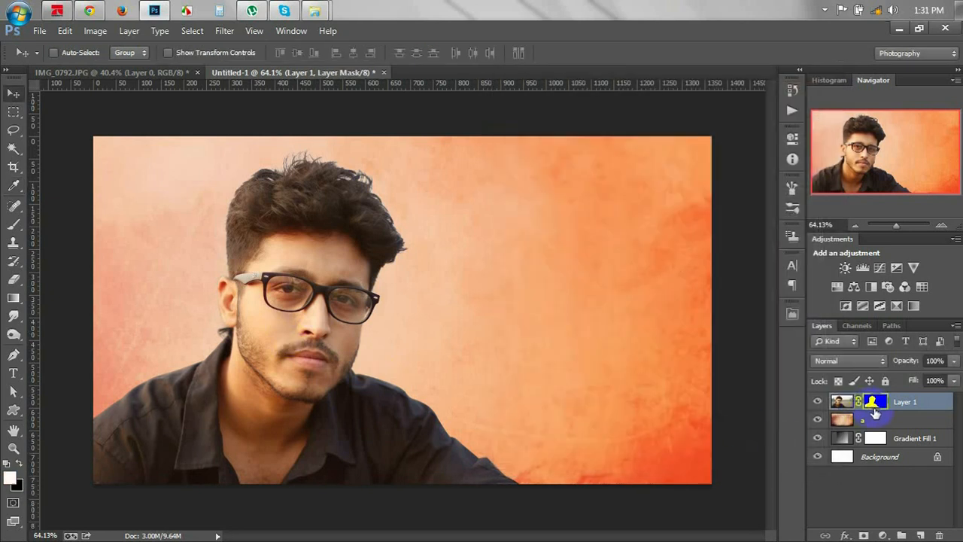
{"action": "left_click", "coordinate": [13, 224]}
{"action": "right_click", "coordinate": [441, 274]}
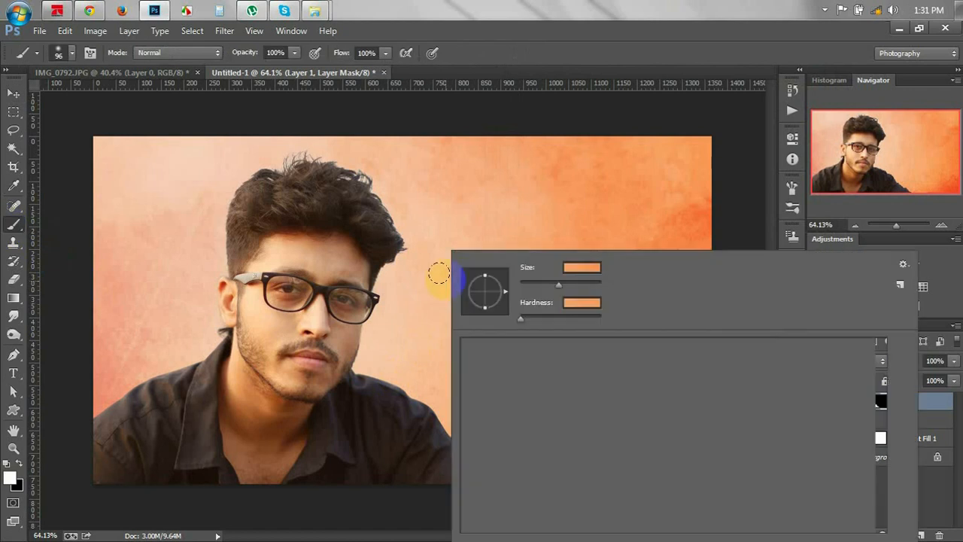
{"action": "left_click", "coordinate": [583, 289]}
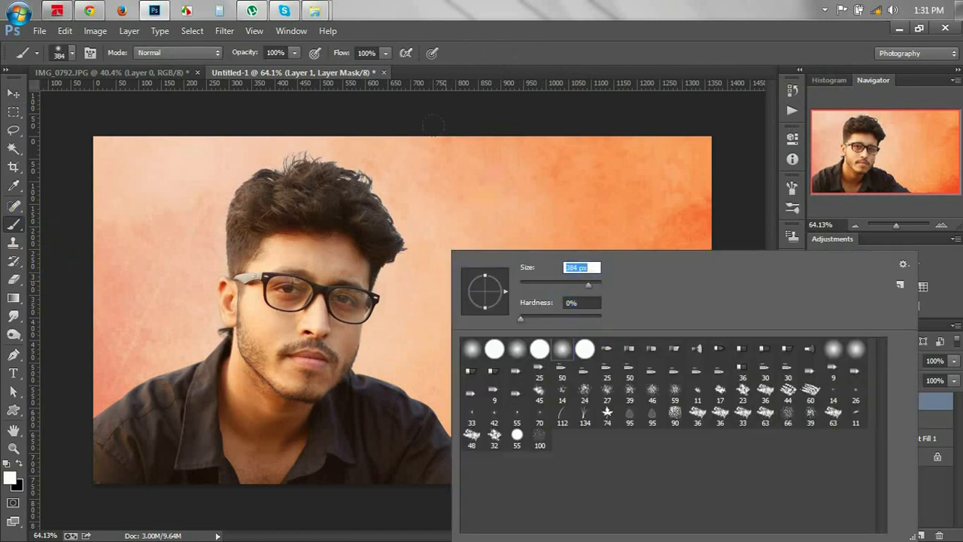
{"action": "left_click", "coordinate": [522, 121]}
{"action": "right_click", "coordinate": [498, 161]}
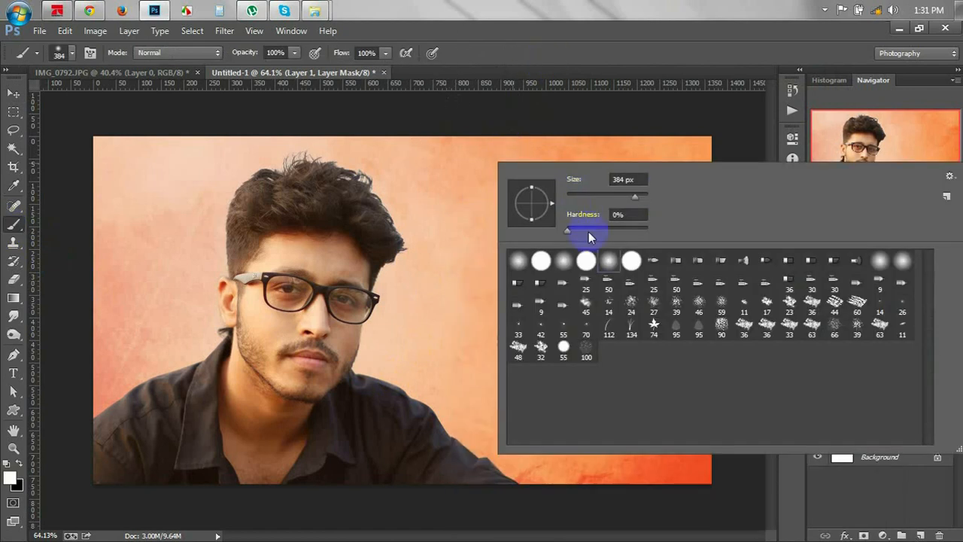
{"action": "left_click", "coordinate": [589, 63]}
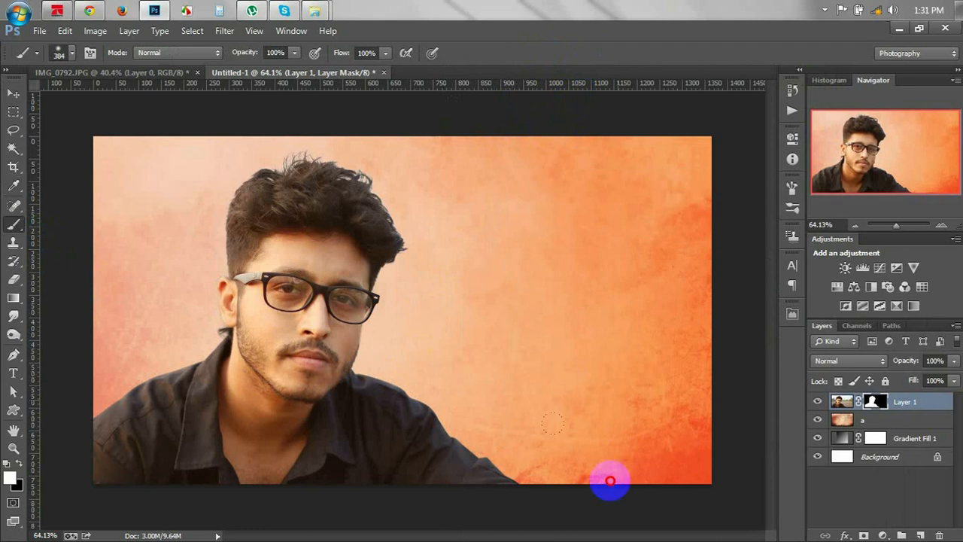
Paint black along the bottom of the mask to fade the lower shirt softly.
{"action": "left_click", "coordinate": [611, 481]}
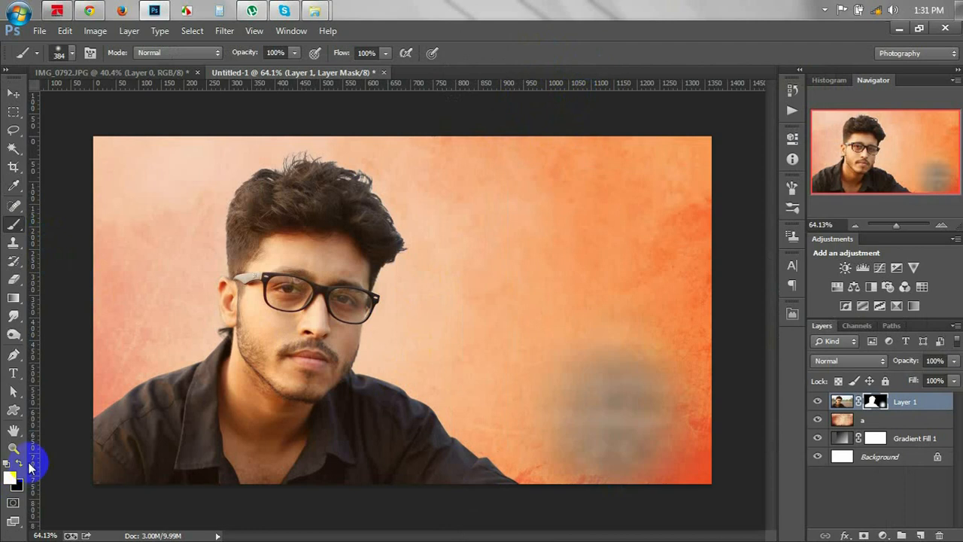
{"action": "key", "text": "ctrl+z"}
{"action": "left_click", "coordinate": [21, 461]}
{"action": "left_click", "coordinate": [509, 527]}
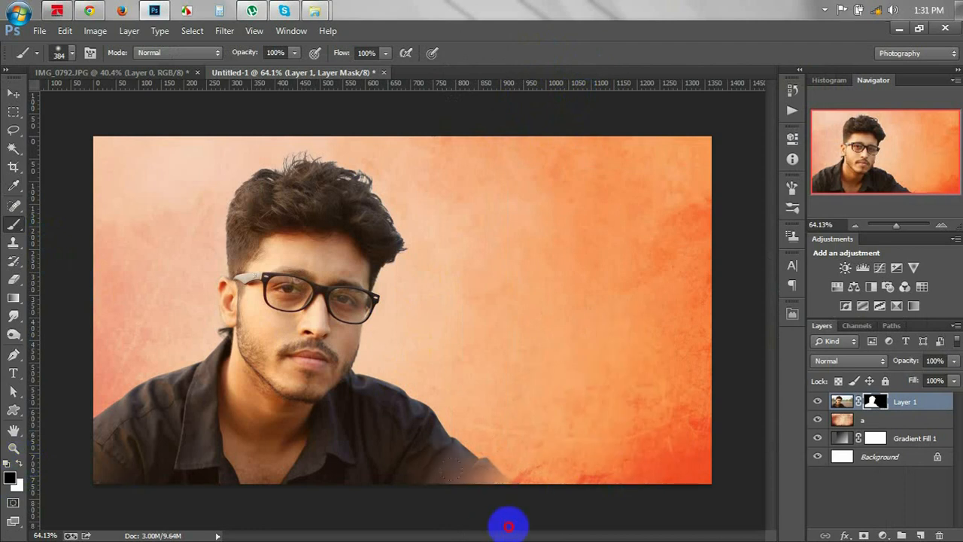
{"action": "mouse_move", "coordinate": [509, 527]}
{"action": "left_mouse_down"}
{"action": "mouse_move", "coordinate": [585, 518]}
{"action": "mouse_move", "coordinate": [319, 524]}
{"action": "mouse_move", "coordinate": [24, 489]}
{"action": "mouse_move", "coordinate": [60, 466]}
{"action": "mouse_move", "coordinate": [497, 501]}
{"action": "left_mouse_up"}
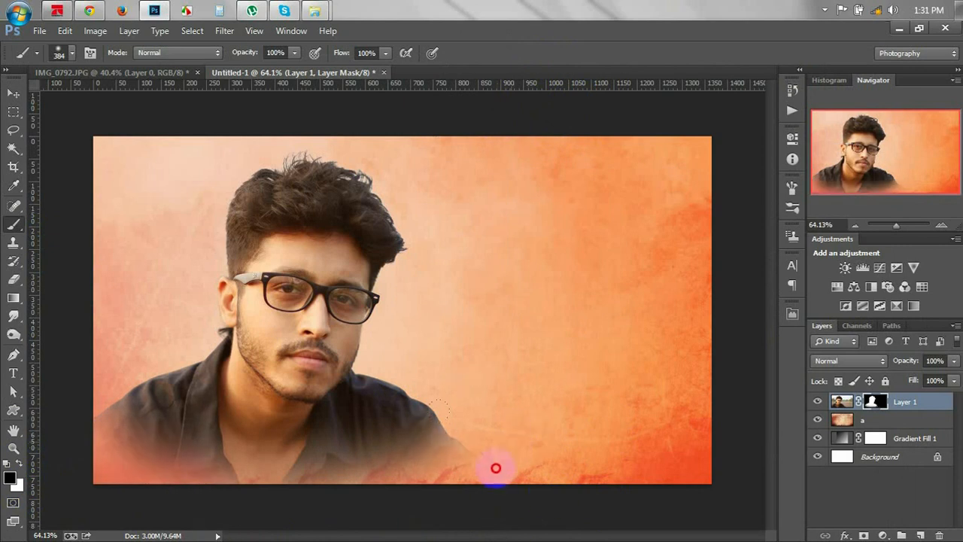
{"action": "mouse_move", "coordinate": [496, 468]}
{"action": "left_mouse_down"}
{"action": "mouse_move", "coordinate": [444, 509]}
{"action": "mouse_move", "coordinate": [491, 488]}
{"action": "left_mouse_up"}
{"action": "mouse_move", "coordinate": [494, 411]}
{"action": "left_mouse_down"}
{"action": "mouse_move", "coordinate": [104, 436]}
{"action": "mouse_move", "coordinate": [86, 465]}
{"action": "mouse_move", "coordinate": [314, 511]}
{"action": "mouse_move", "coordinate": [220, 510]}
{"action": "mouse_move", "coordinate": [75, 311]}
{"action": "left_mouse_up"}
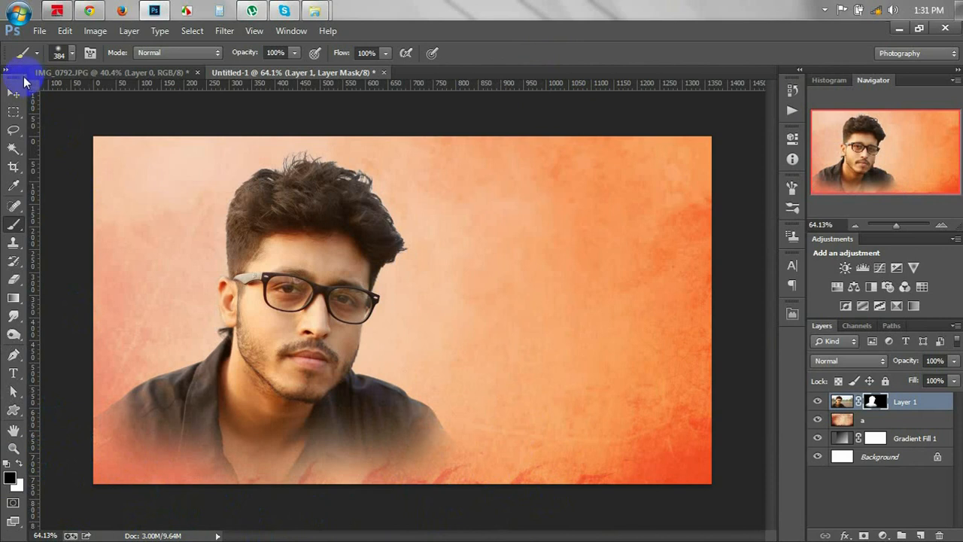
{"action": "left_click", "coordinate": [14, 93]}
Scale Layer 1 to about 112%, shift it slightly right, then target its image thumbnail.
{"action": "key", "text": "ctrl+t"}
{"action": "left_click_drag", "start_coordinate": [710, 112], "coordinate": [761, 73]}
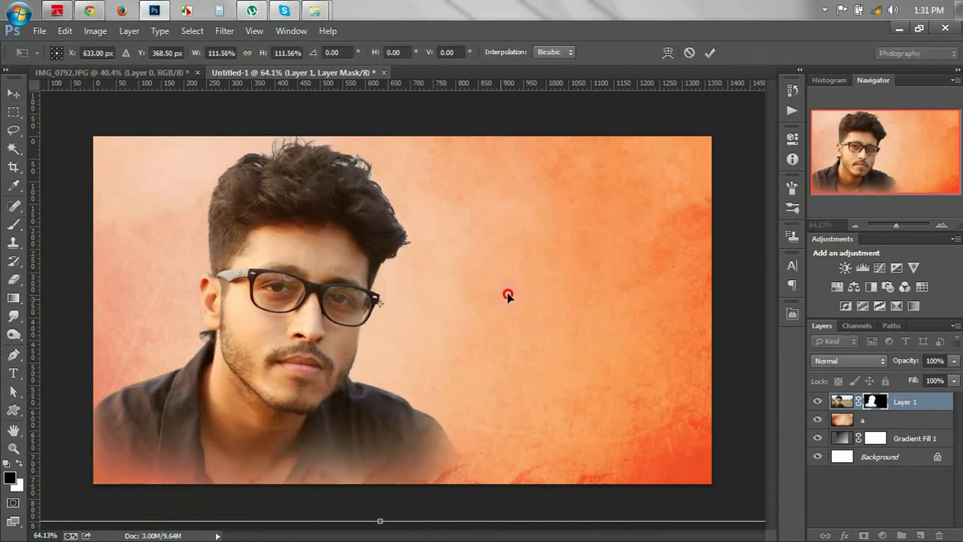
{"action": "left_click_drag", "start_coordinate": [498, 306], "coordinate": [504, 301]}
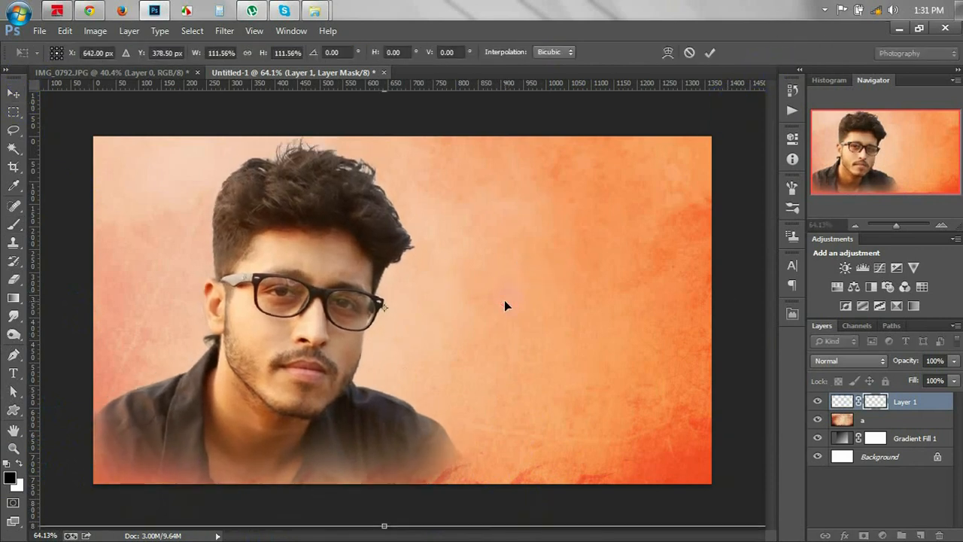
{"action": "key", "text": "Return"}
{"action": "left_click_drag", "start_coordinate": [404, 331], "coordinate": [417, 328]}
{"action": "left_click", "coordinate": [912, 405]}
{"action": "left_click", "coordinate": [915, 408]}
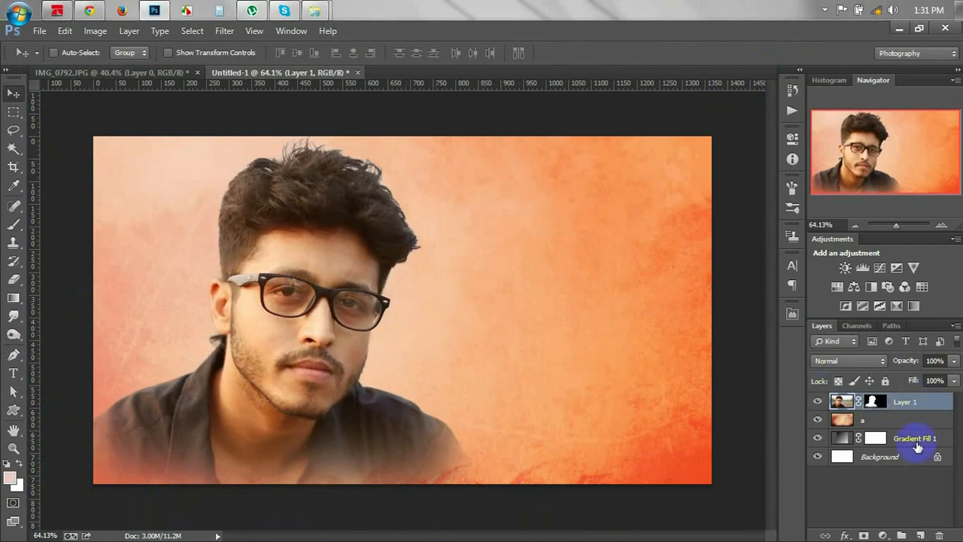
Add Layer 2, paint soft dabs in the sampled background orange and white, and set it to Screen.
{"action": "left_click", "coordinate": [922, 535]}
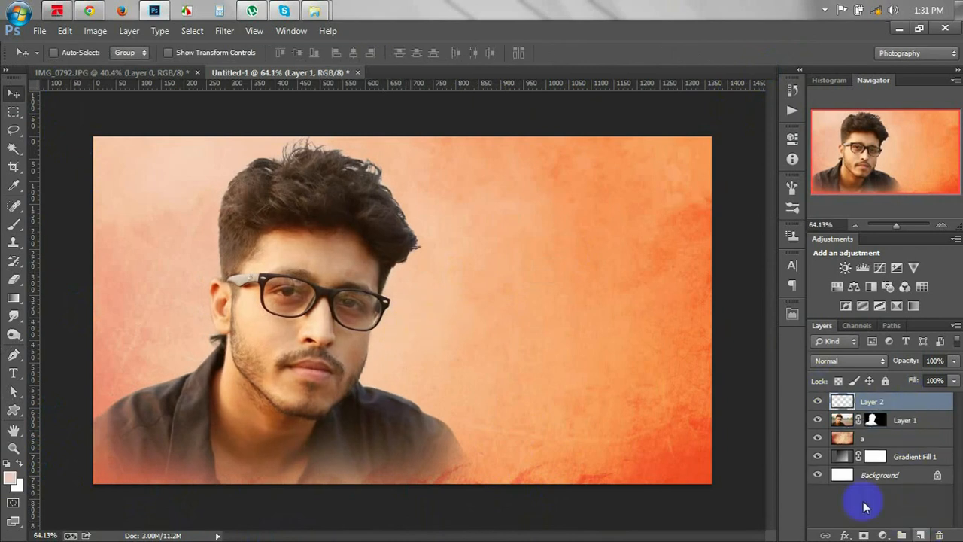
{"action": "left_click", "coordinate": [14, 186]}
{"action": "left_click", "coordinate": [700, 143]}
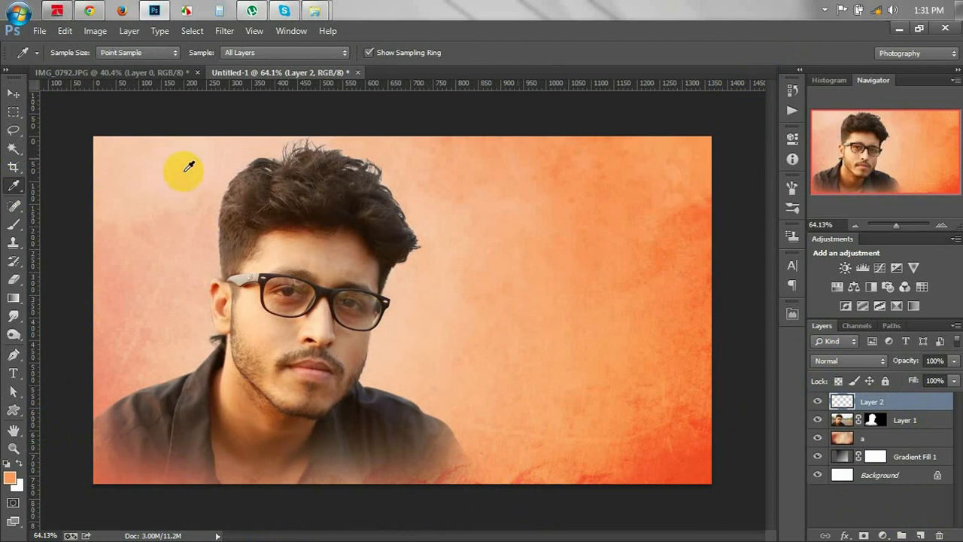
{"action": "left_click", "coordinate": [13, 225]}
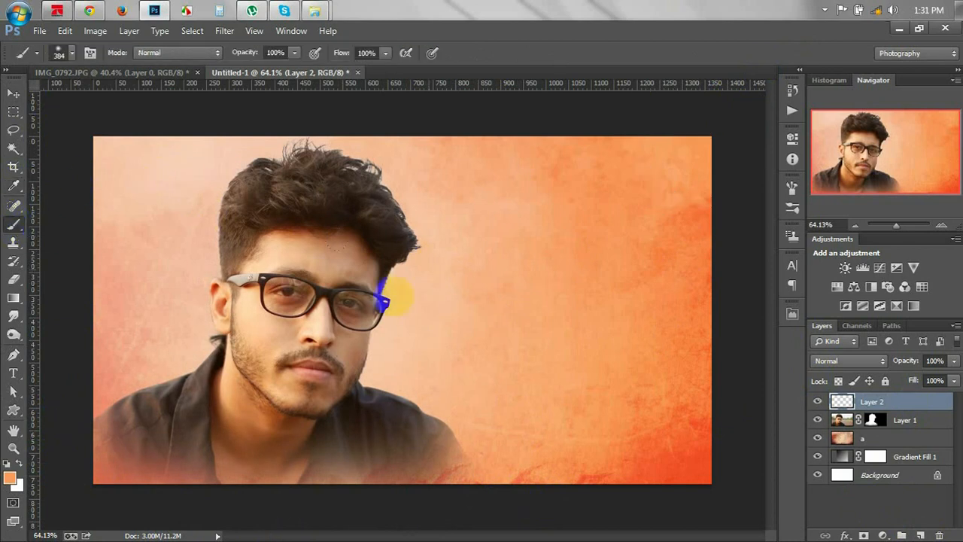
{"action": "left_click", "coordinate": [217, 343]}
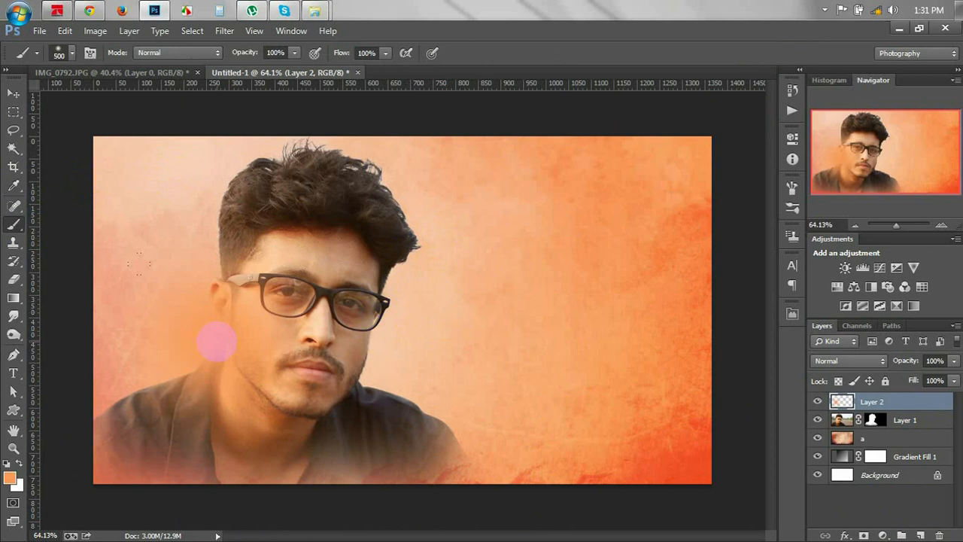
{"action": "key", "text": "x"}
{"action": "key", "text": "bracketleft"}
{"action": "key", "text": "bracketleft"}
{"action": "key", "text": "bracketleft"}
{"action": "left_click", "coordinate": [216, 343]}
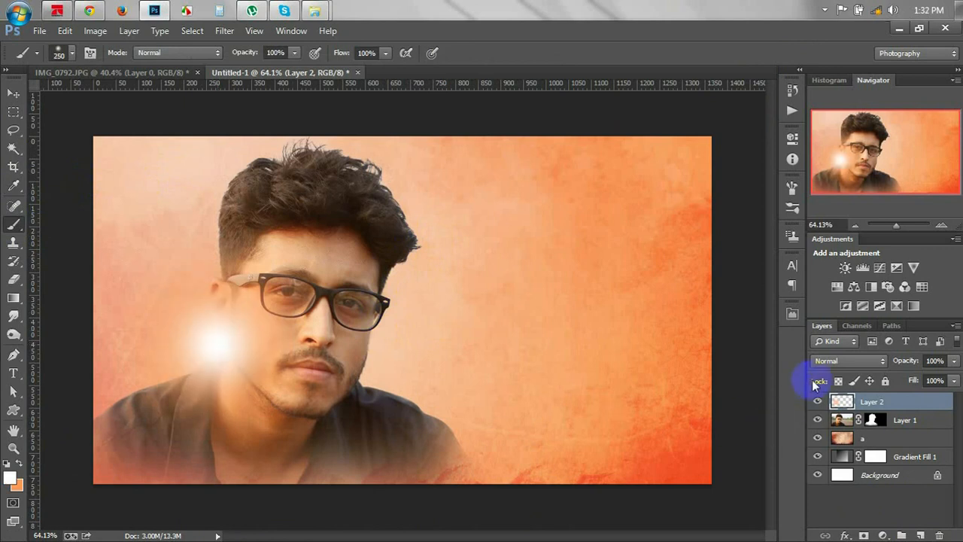
{"action": "left_click", "coordinate": [820, 361]}
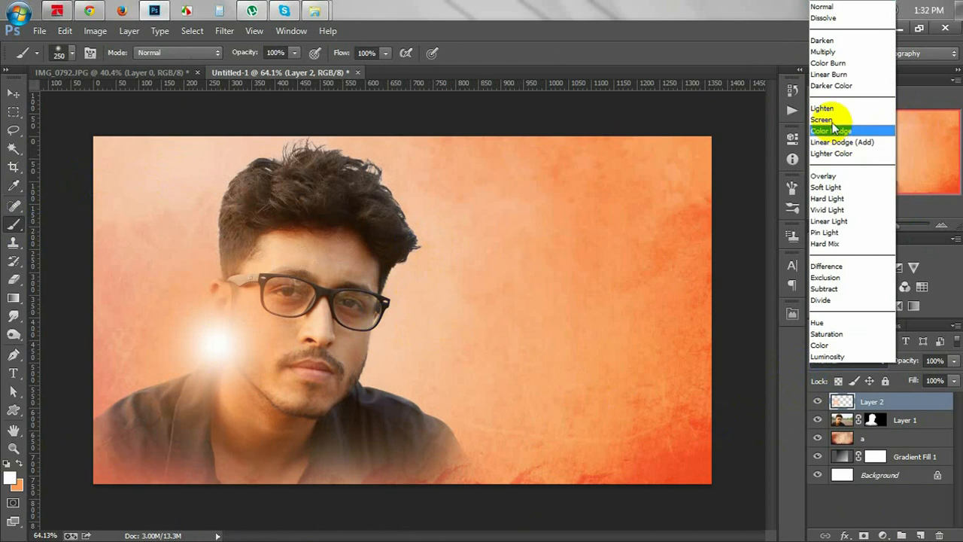
{"action": "left_click", "coordinate": [824, 120]}
{"action": "left_click", "coordinate": [12, 96]}
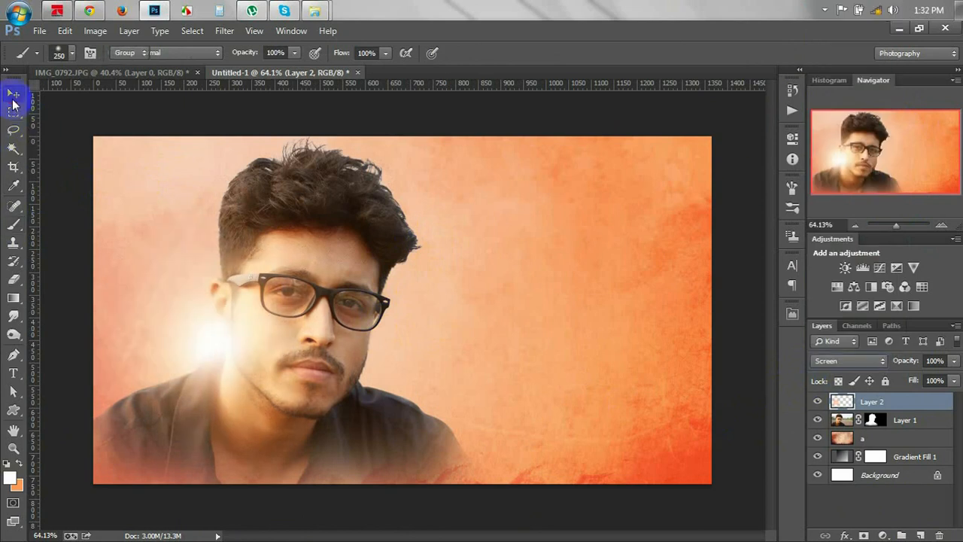
Scale the glow layer to about 180% and lower it to 62% opacity, then delete it.
{"action": "key", "text": "ctrl+t"}
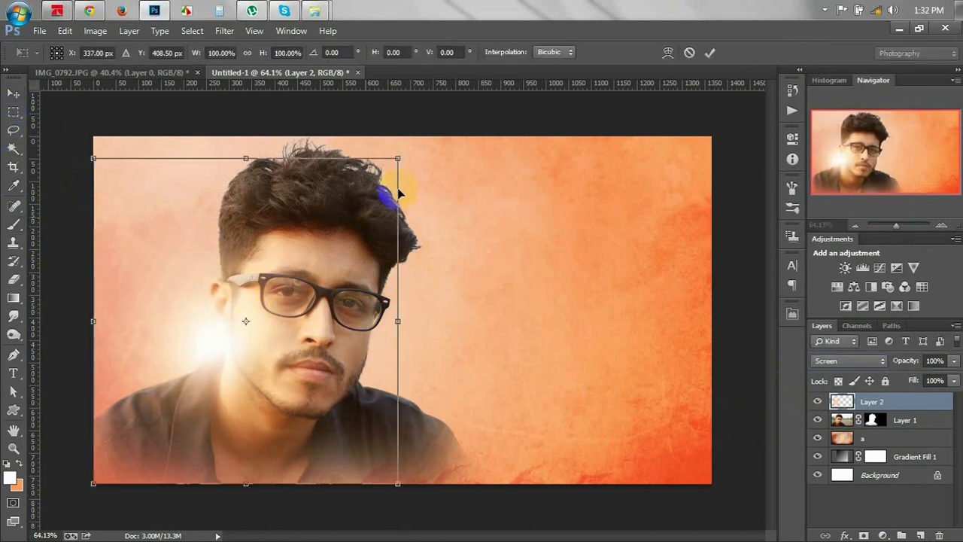
{"action": "left_click_drag", "start_coordinate": [397, 159], "coordinate": [336, 347]}
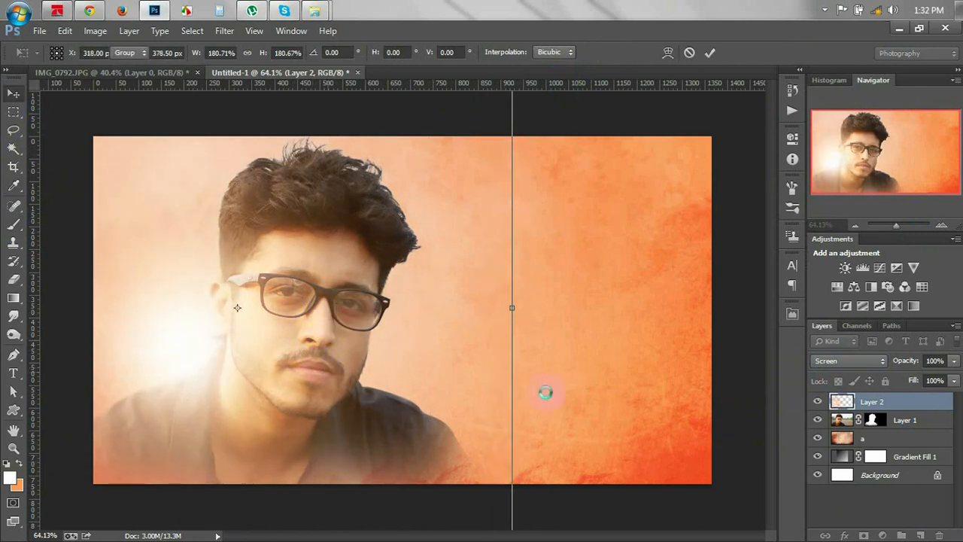
{"action": "double_click", "coordinate": [545, 392]}
{"action": "left_click_drag", "start_coordinate": [895, 365], "coordinate": [873, 354]}
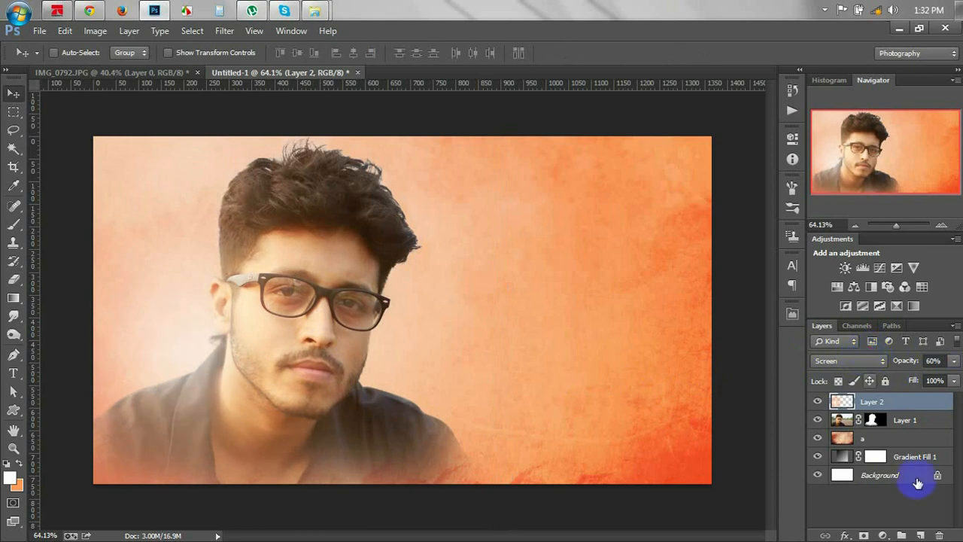
{"action": "left_click", "coordinate": [939, 536]}
Add a fresh Layer 2 with a 300 px orange dab on the lower left in Screen mode, nudged slightly.
{"action": "left_click", "coordinate": [921, 536]}
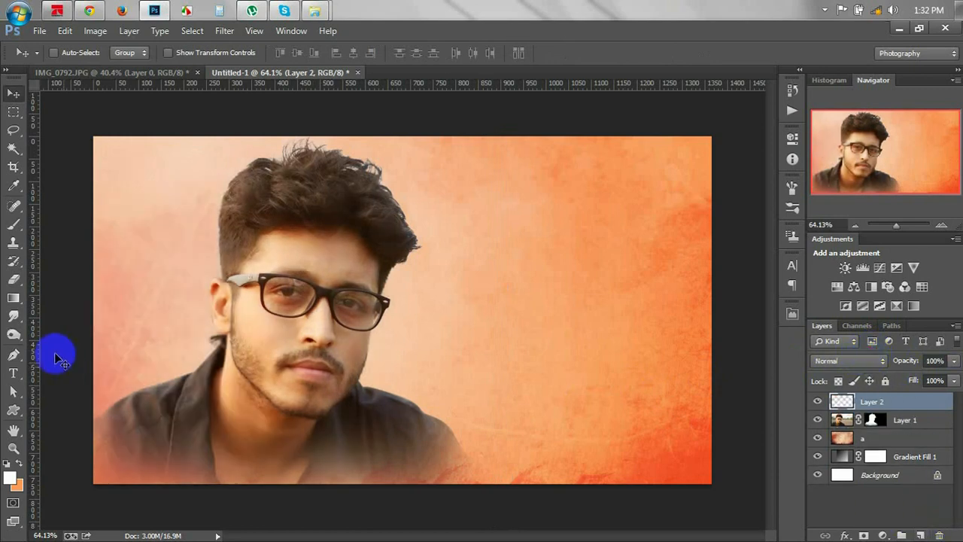
{"action": "left_click", "coordinate": [21, 464]}
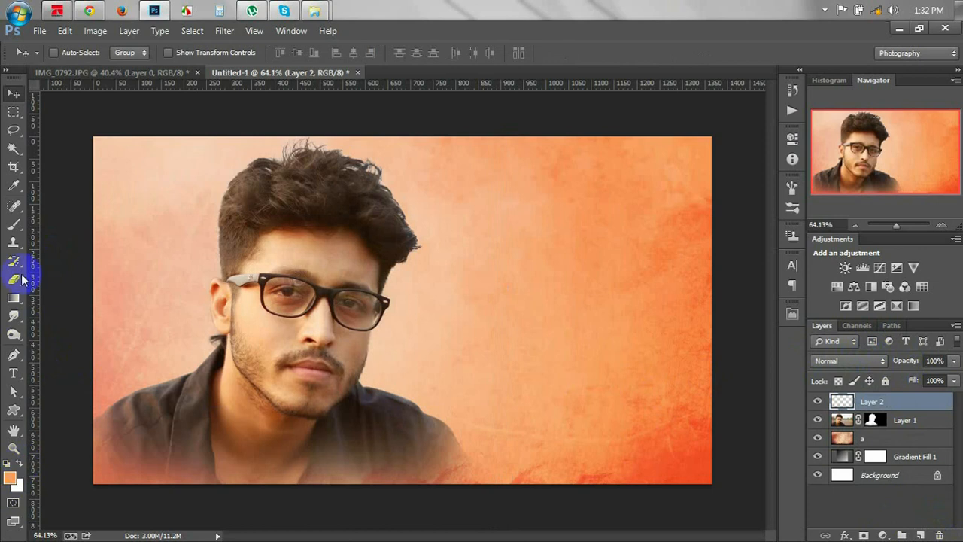
{"action": "left_click", "coordinate": [13, 224]}
{"action": "key", "text": "bracketright"}
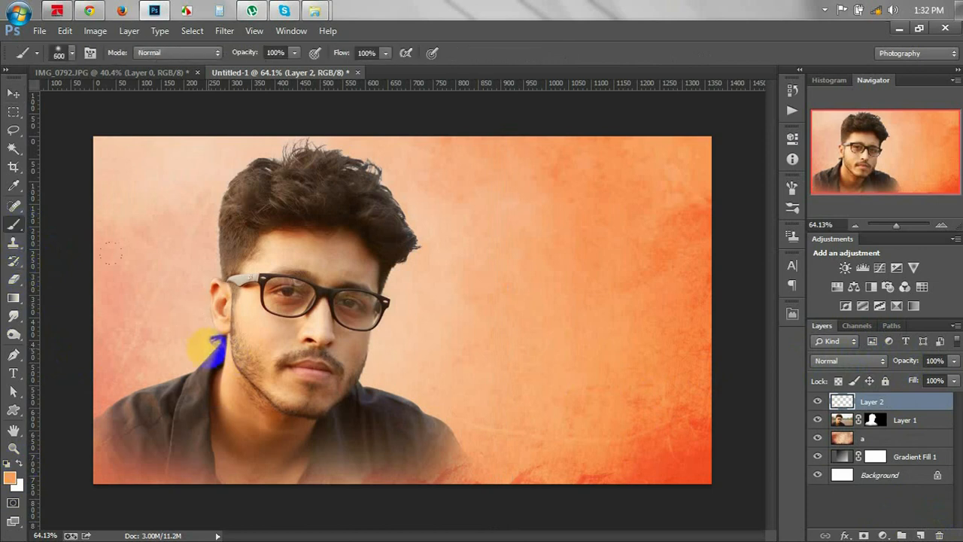
{"action": "left_click", "coordinate": [182, 340]}
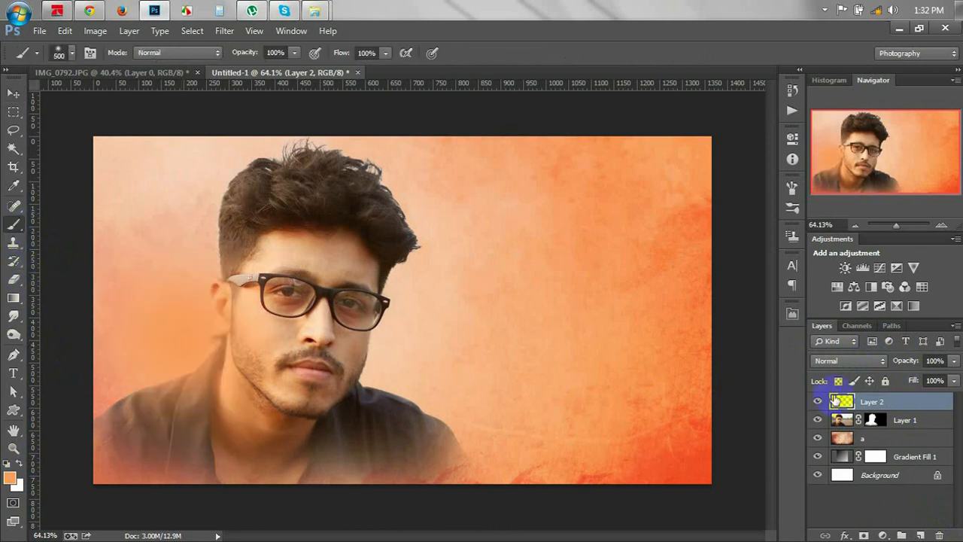
{"action": "left_click", "coordinate": [845, 360]}
{"action": "left_click", "coordinate": [822, 120]}
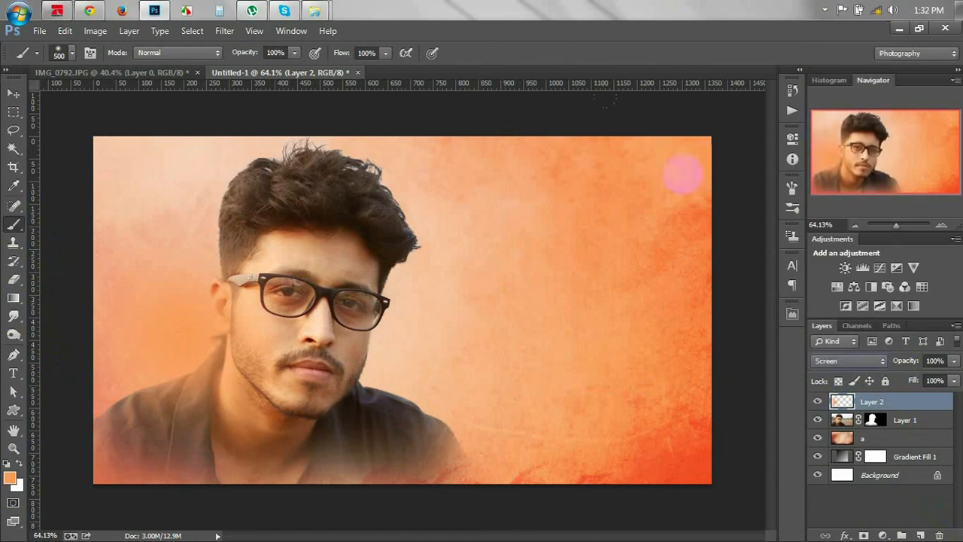
{"action": "left_click", "coordinate": [14, 94]}
{"action": "mouse_move", "coordinate": [276, 282]}
{"action": "left_mouse_down"}
{"action": "mouse_move", "coordinate": [287, 293]}
{"action": "mouse_move", "coordinate": [277, 289]}
{"action": "left_mouse_up"}
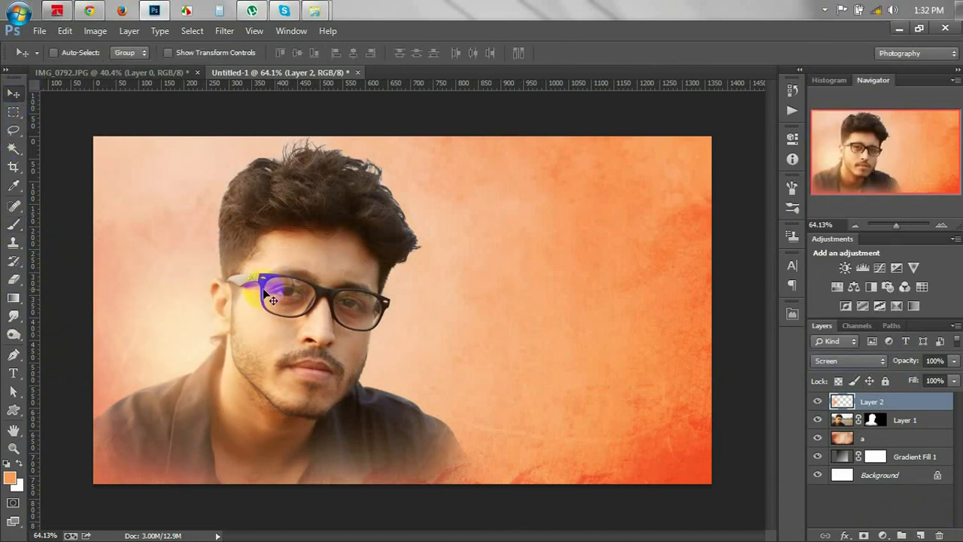
Add Layer 3 and paint a 1000 px soft dab of sampled red-orange low on the image.
{"action": "left_click", "coordinate": [920, 535]}
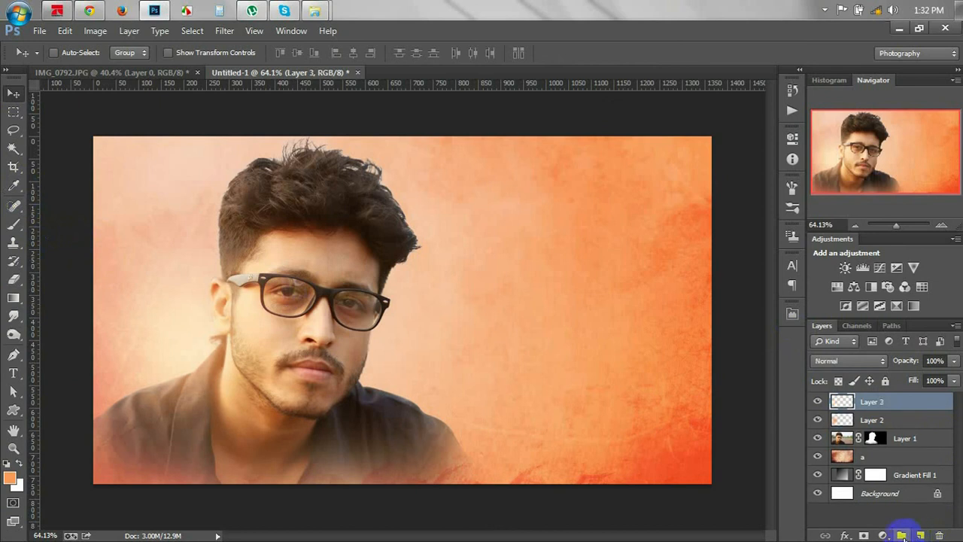
{"action": "left_click", "coordinate": [14, 186]}
{"action": "left_click", "coordinate": [710, 473]}
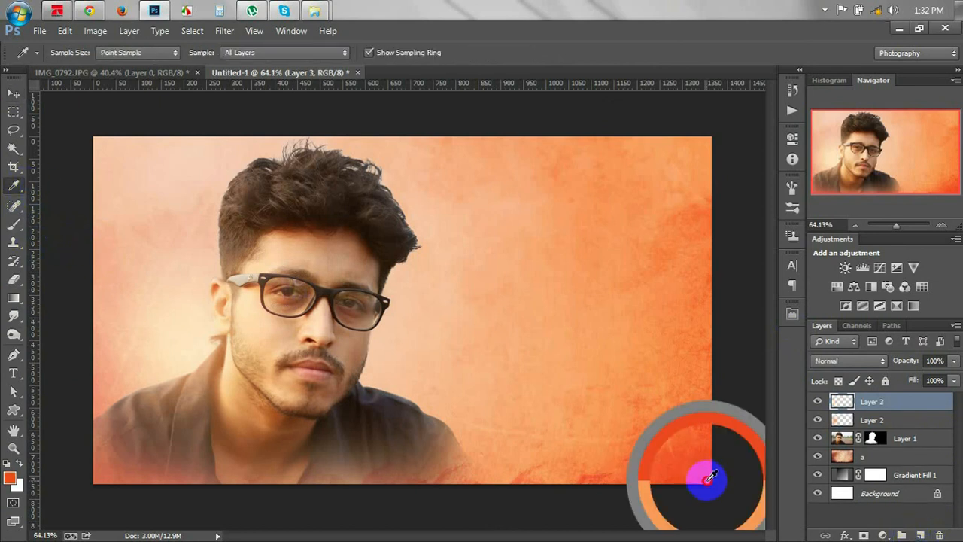
{"action": "left_click", "coordinate": [13, 224]}
{"action": "right_click", "coordinate": [512, 293]}
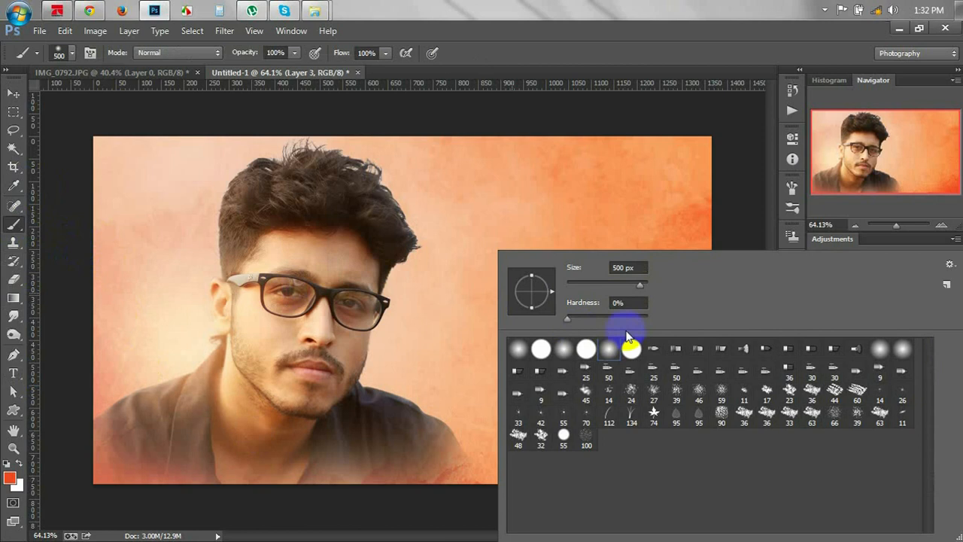
{"action": "left_click", "coordinate": [670, 41]}
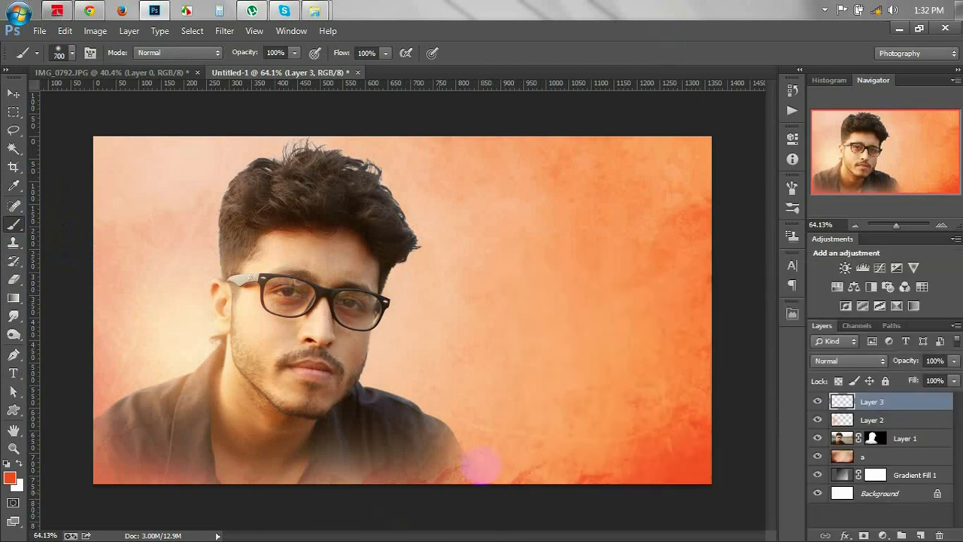
{"action": "key", "text": "bracketright"}
{"action": "key", "text": "bracketright"}
{"action": "key", "text": "bracketright"}
{"action": "key", "text": "bracketright"}
{"action": "key", "text": "bracketright"}
{"action": "left_click", "coordinate": [455, 444]}
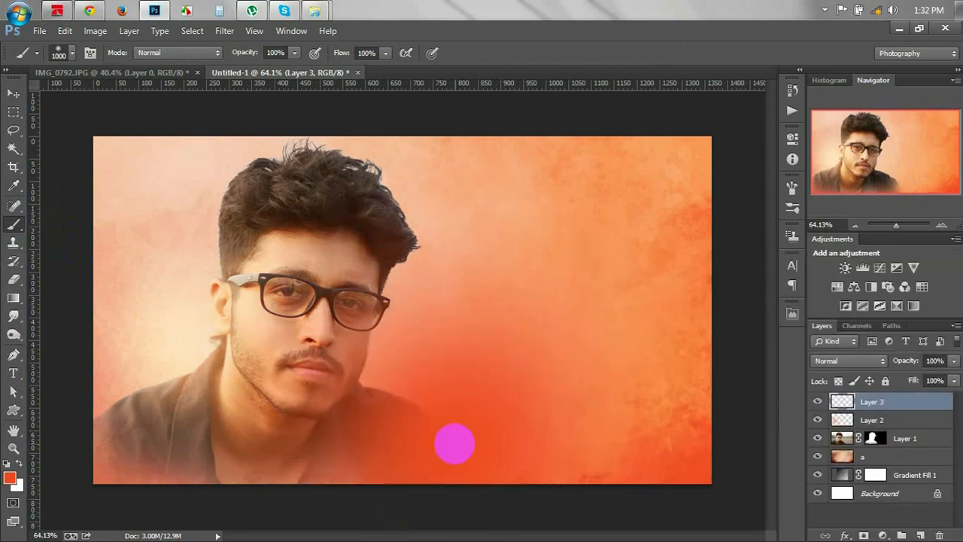
Try Overlay, Linear Light and Exclusion, then set Layer 3's blend mode to Lighten.
{"action": "left_click", "coordinate": [866, 361]}
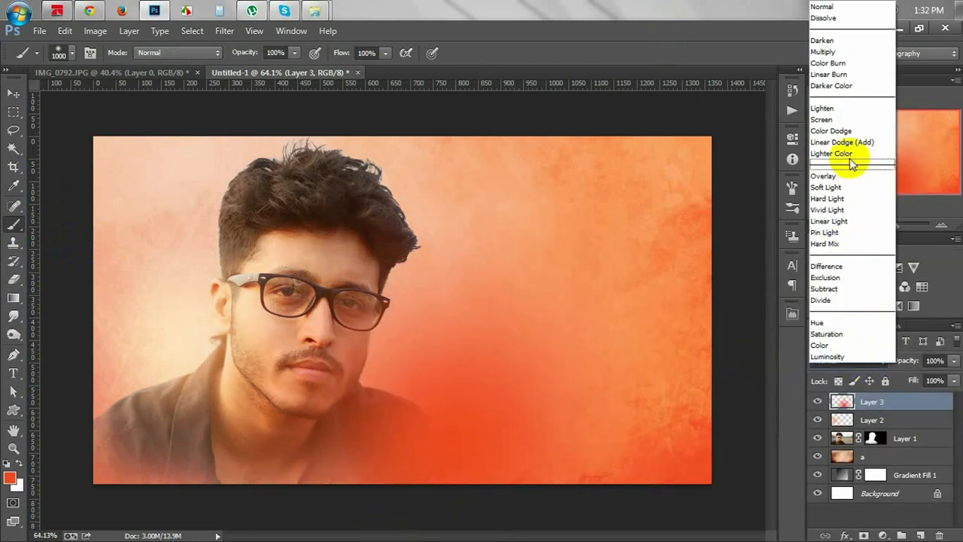
{"action": "left_click", "coordinate": [835, 180]}
{"action": "key", "text": "Down"}
{"action": "key", "text": "Down"}
{"action": "key", "text": "Down"}
{"action": "key", "text": "Down"}
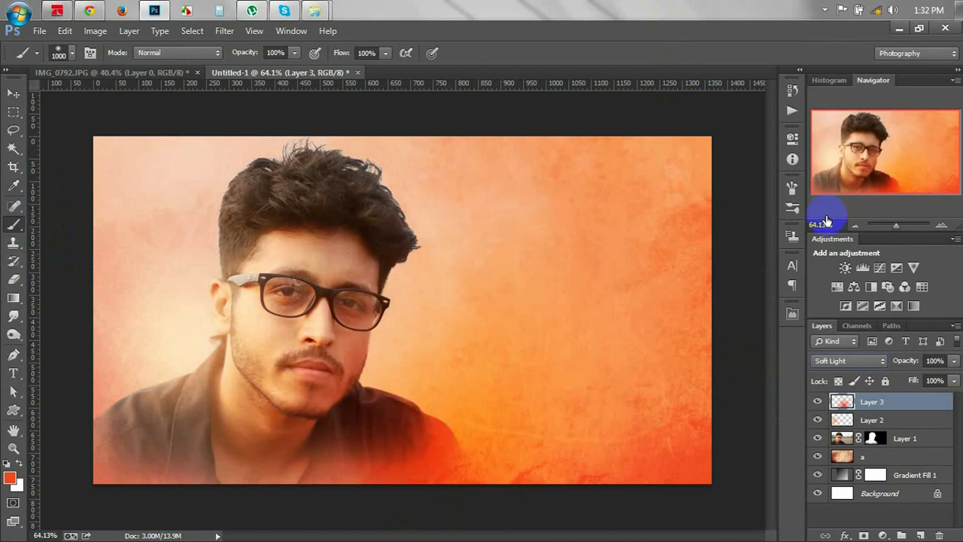
{"action": "key", "text": "Down"}
{"action": "key", "text": "Down"}
{"action": "key", "text": "Down"}
{"action": "key", "text": "Down"}
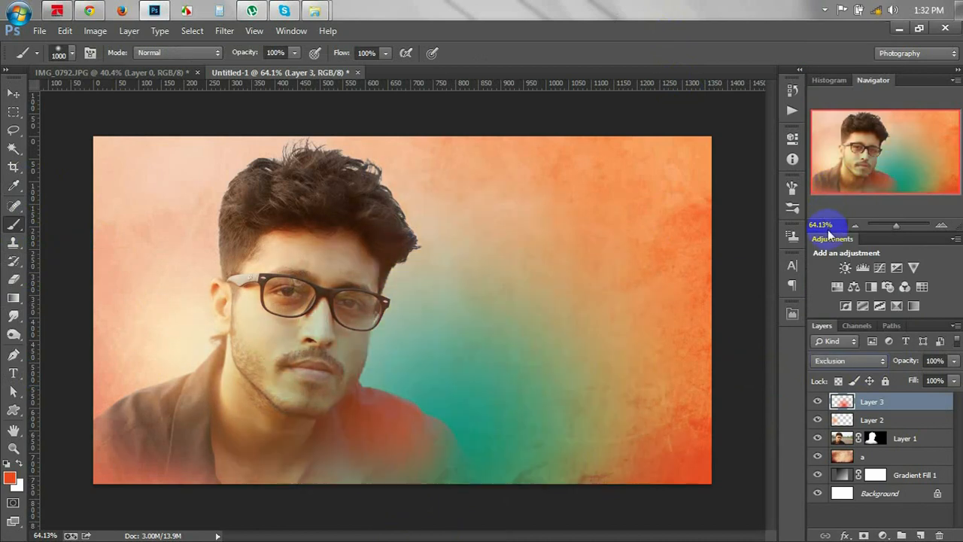
{"action": "left_click", "coordinate": [837, 362]}
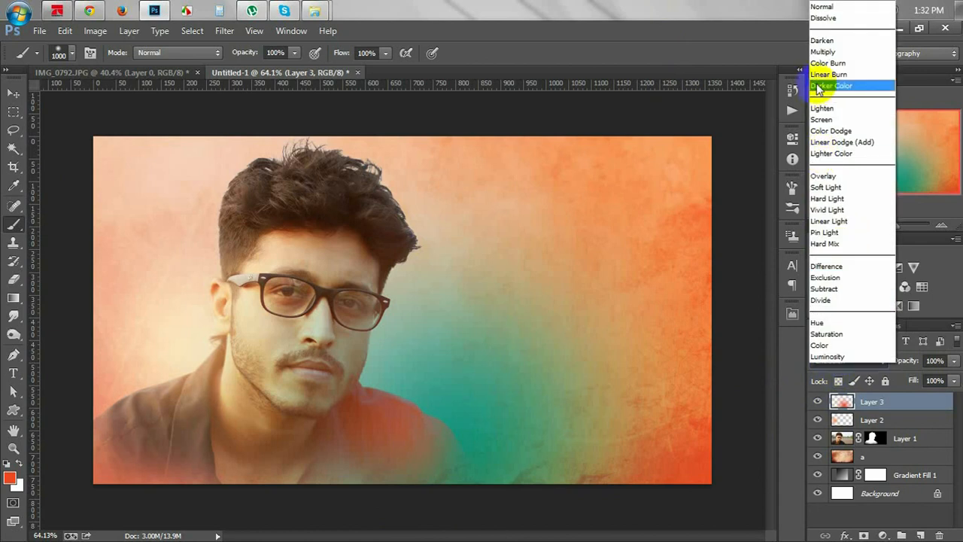
{"action": "left_click", "coordinate": [828, 107]}
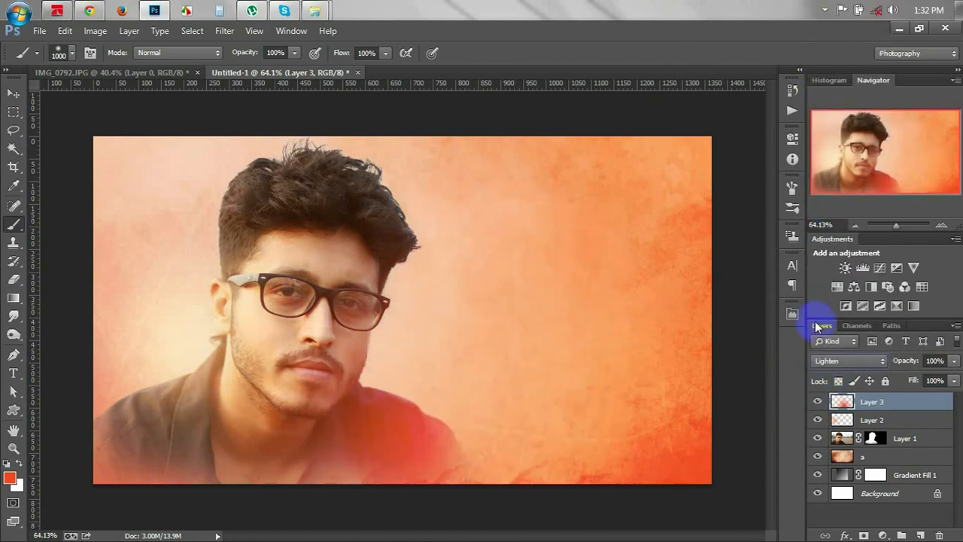
{"action": "left_click", "coordinate": [14, 93]}
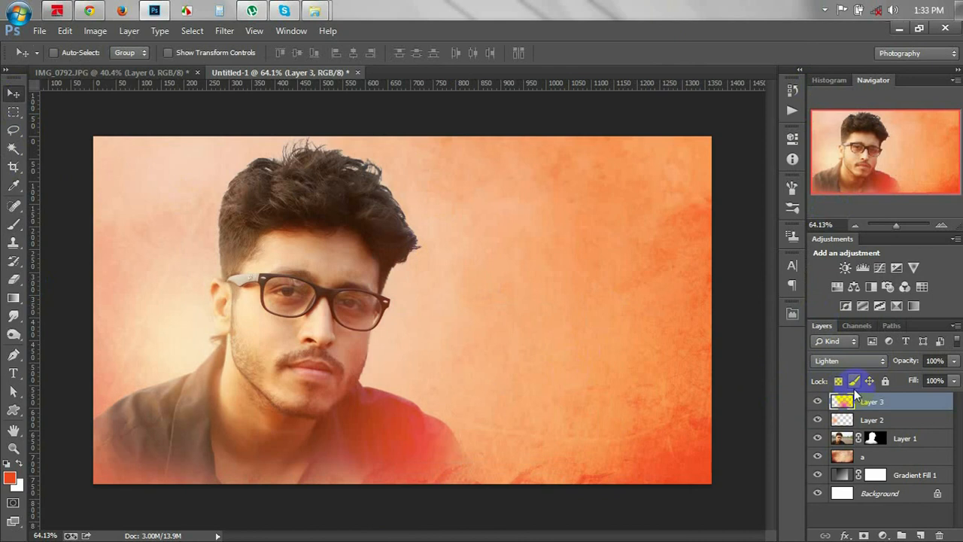
Add Layer 4 and stamp the merged composite onto it with Image > Apply Image.
{"action": "left_click", "coordinate": [921, 535]}
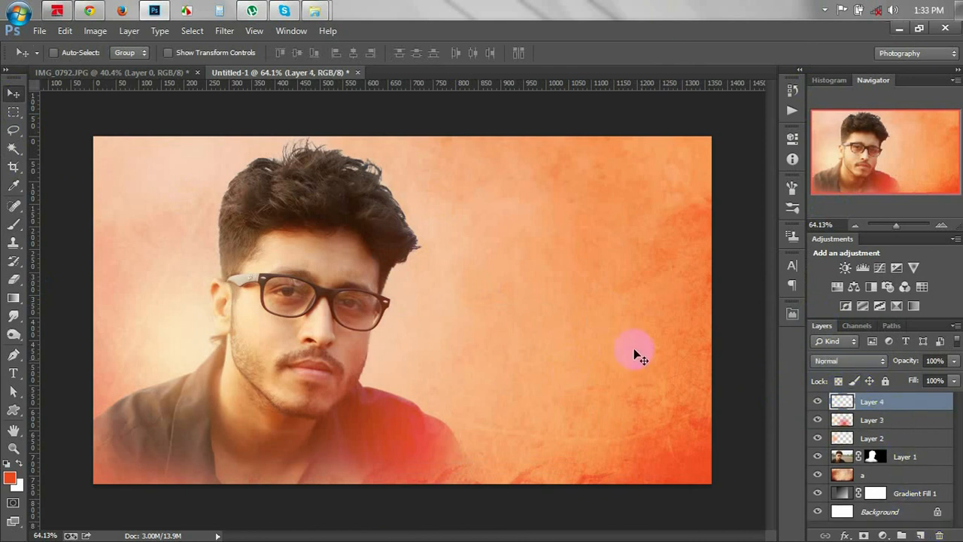
{"action": "left_click", "coordinate": [95, 31]}
{"action": "left_click", "coordinate": [147, 243]}
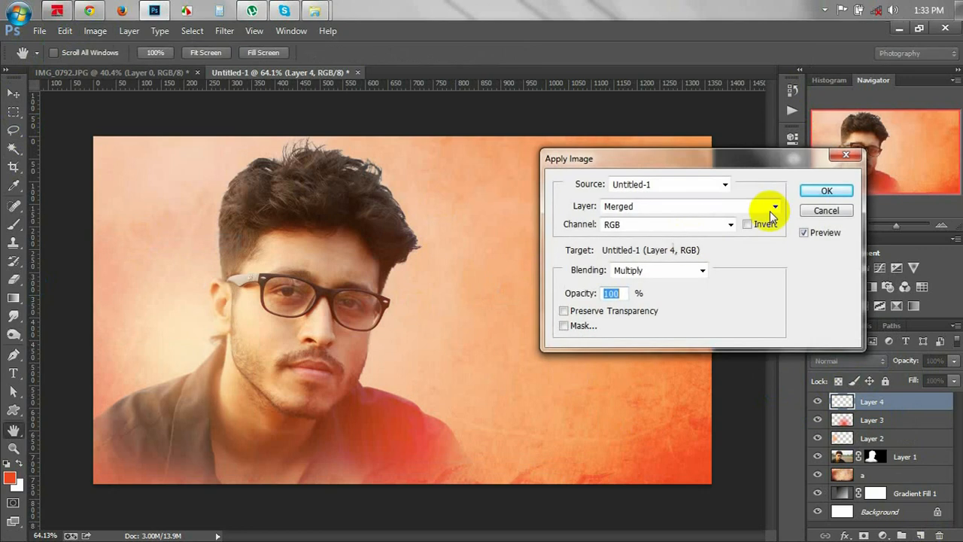
{"action": "left_click", "coordinate": [816, 189]}
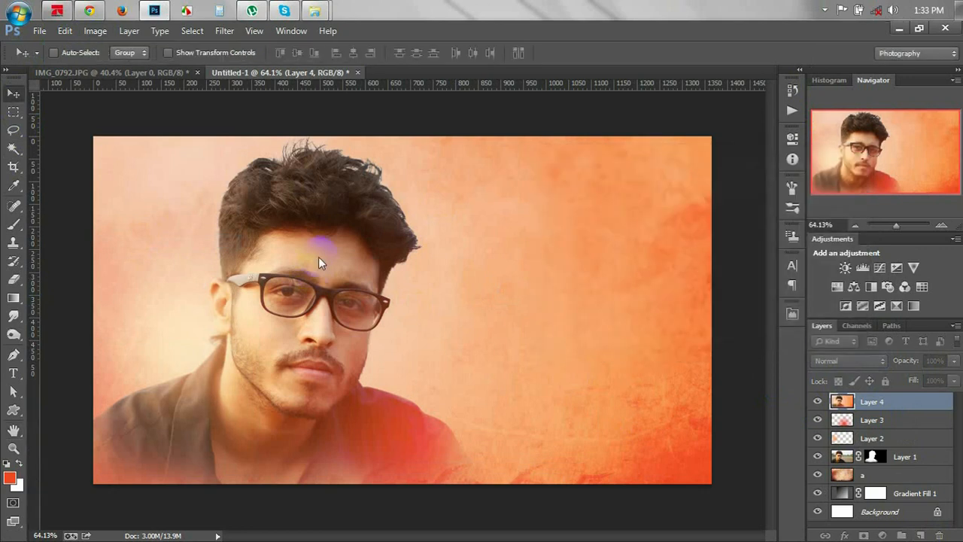
Launch Filter > Nik Software > Color Efex Pro 4 on Layer 4.
{"action": "left_click", "coordinate": [225, 32]}
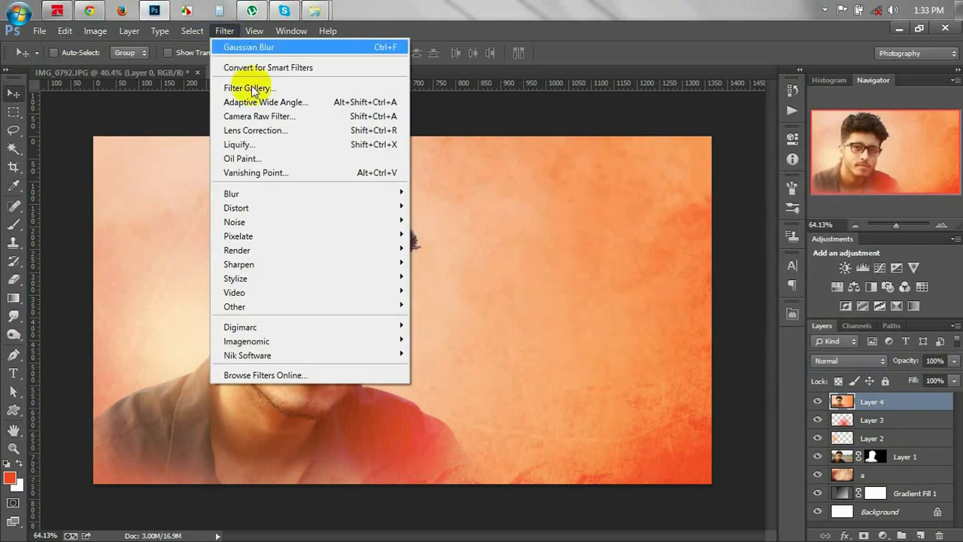
{"action": "mouse_move", "coordinate": [285, 359]}
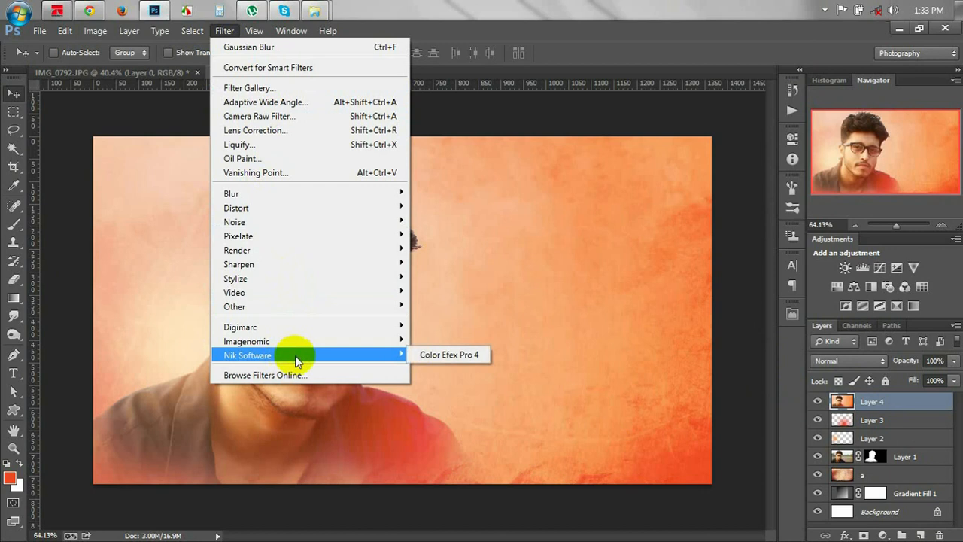
{"action": "left_click", "coordinate": [441, 355]}
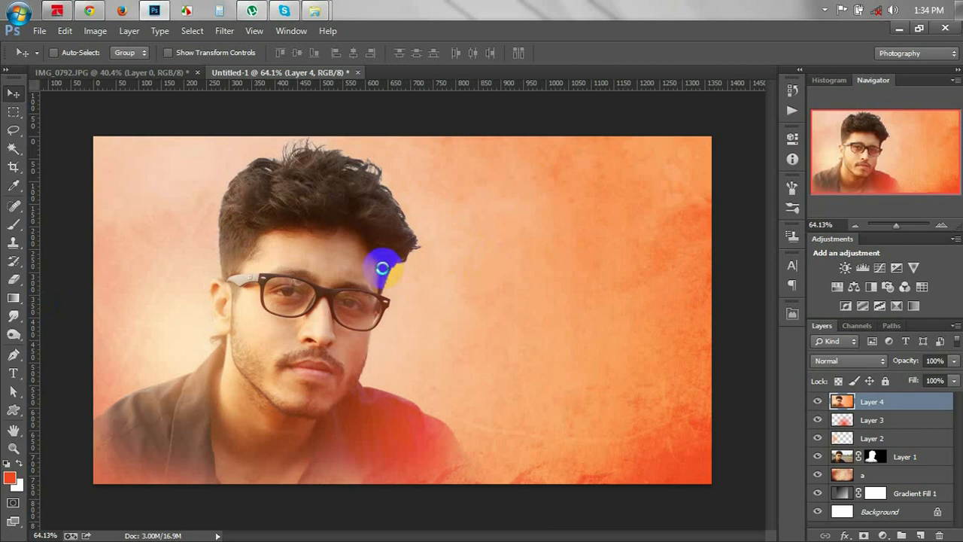
{"action": "key", "text": "alt+Tab"}
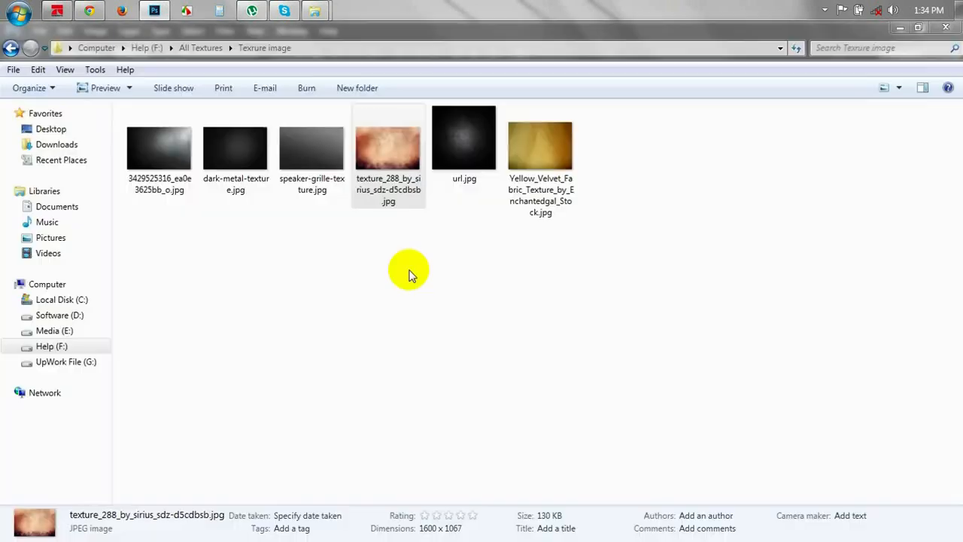
{"action": "key", "text": "alt+Tab"}
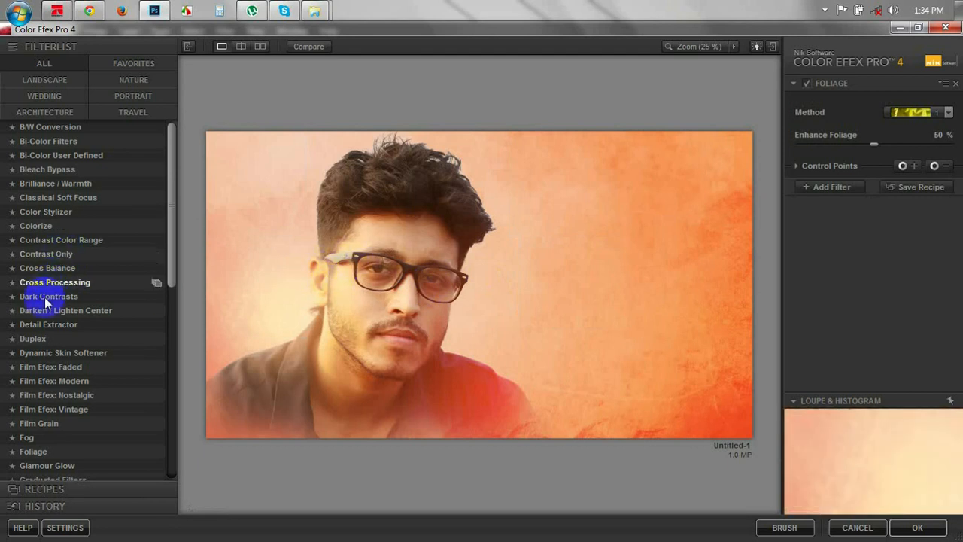
Choose Detail Extractor and set strength 35%, contrast 28%, saturation -7%.
{"action": "left_click", "coordinate": [53, 331]}
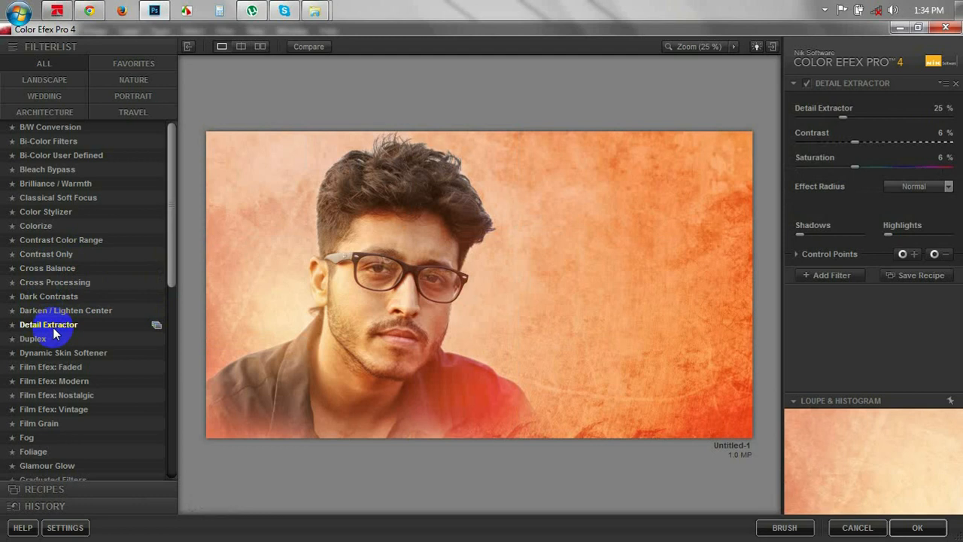
{"action": "left_click", "coordinate": [816, 117]}
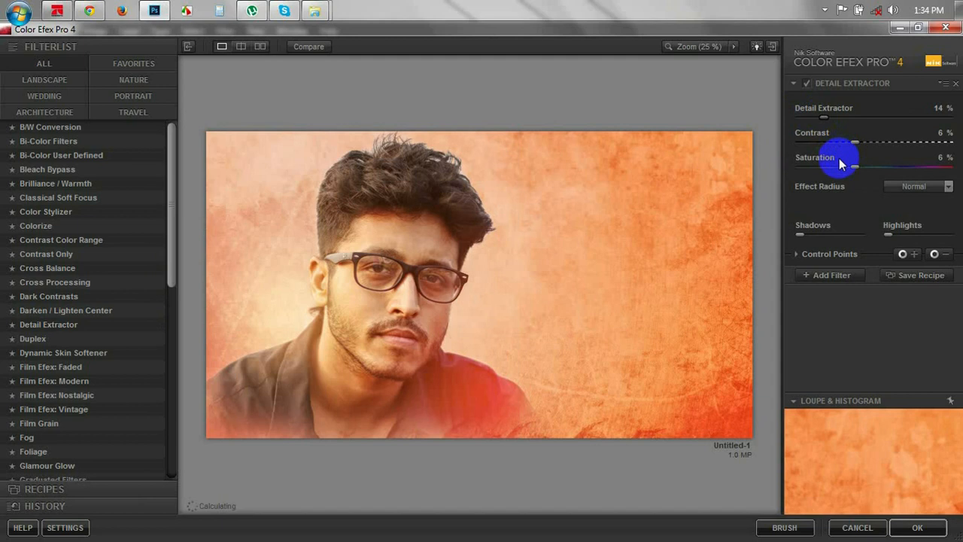
{"action": "left_click_drag", "start_coordinate": [844, 173], "coordinate": [822, 171]}
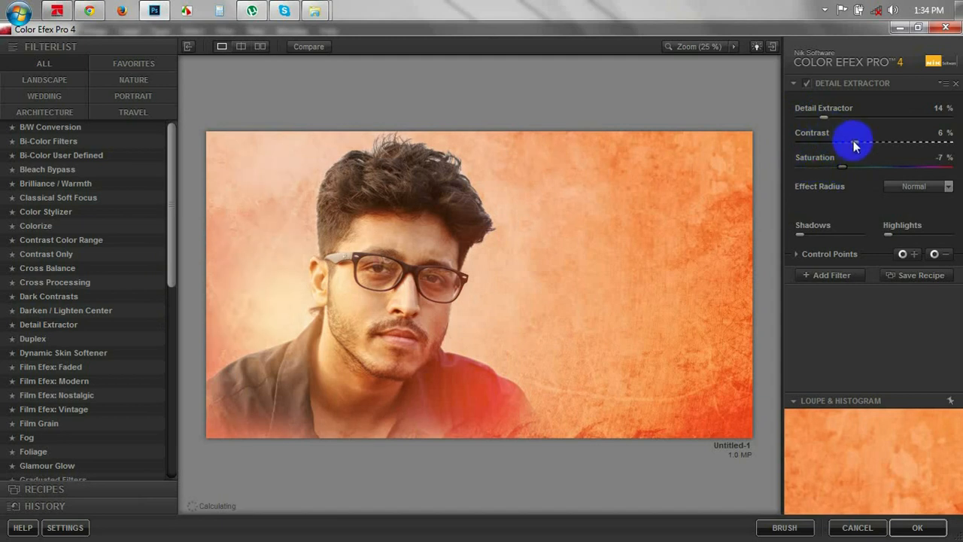
{"action": "left_click_drag", "start_coordinate": [855, 145], "coordinate": [878, 123]}
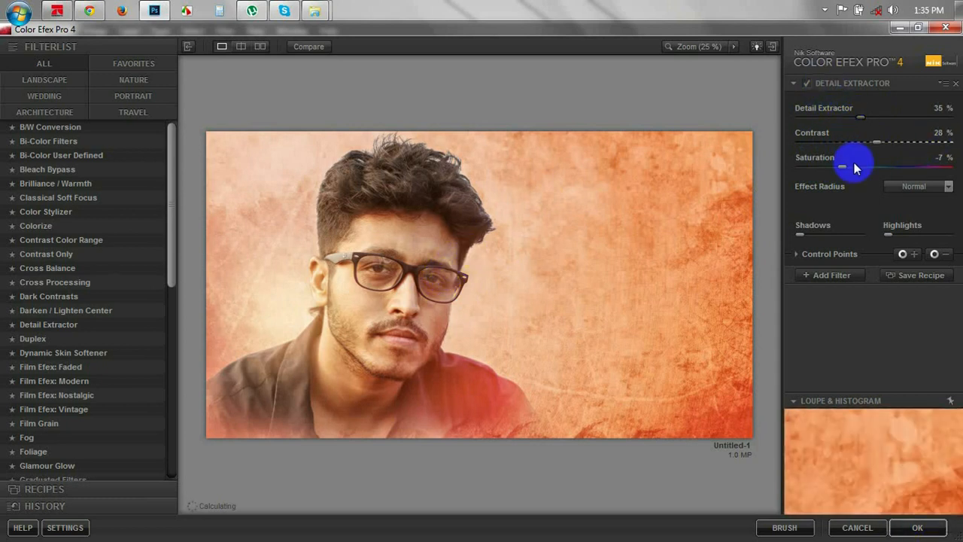
{"action": "left_click", "coordinate": [837, 277]}
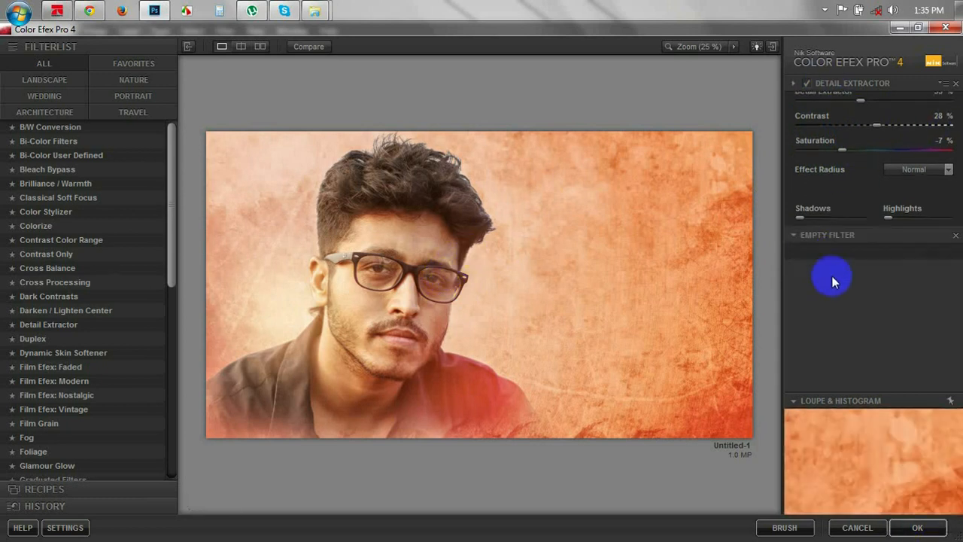
Preview B/W Conversion, Bi-Color, Bleach Bypass and Foliage, then settle on Dynamic Skin Softener.
{"action": "left_click", "coordinate": [65, 128]}
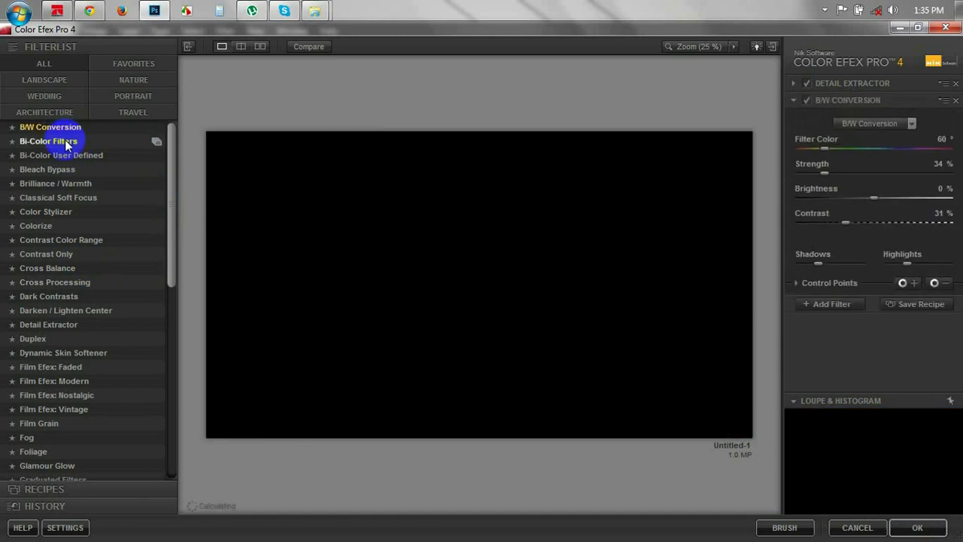
{"action": "left_click", "coordinate": [66, 142]}
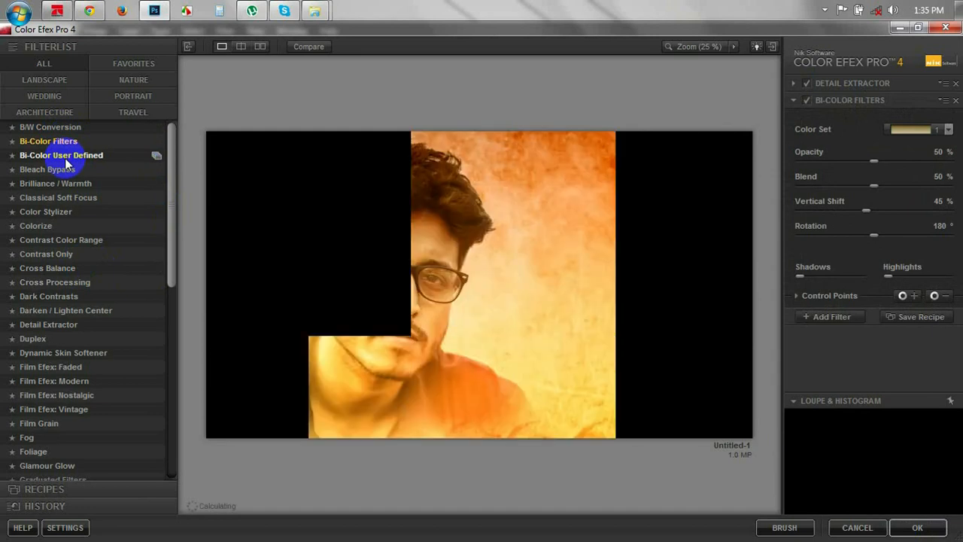
{"action": "left_click", "coordinate": [64, 167]}
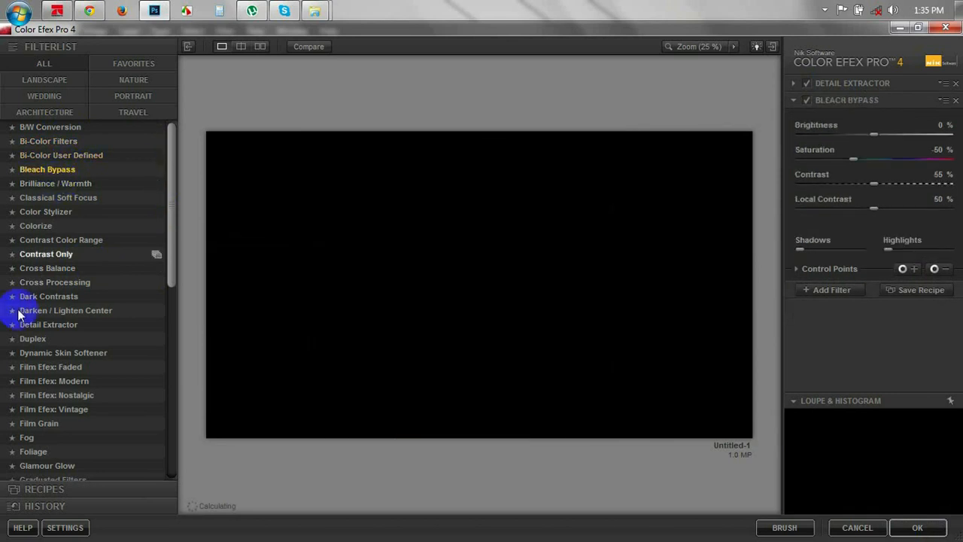
{"action": "left_click", "coordinate": [34, 452]}
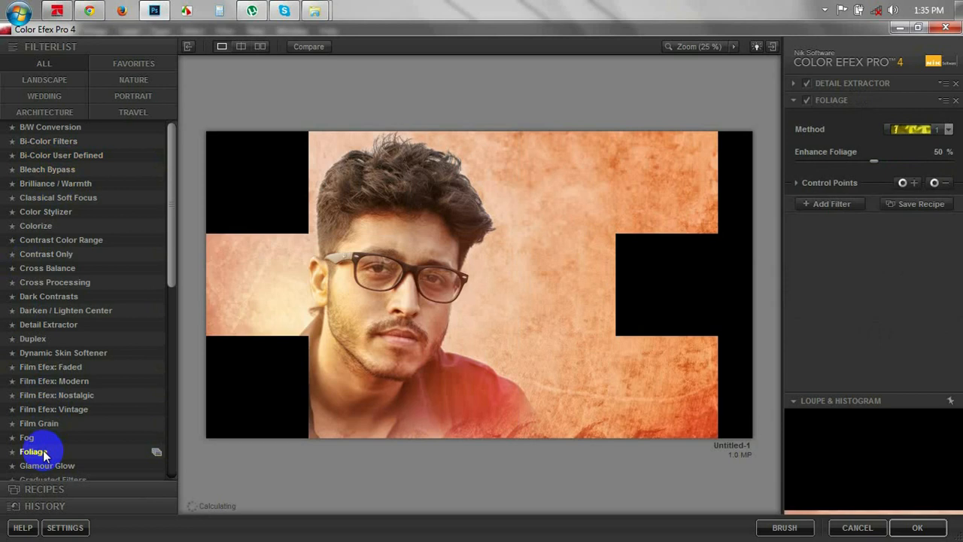
{"action": "left_click", "coordinate": [48, 350]}
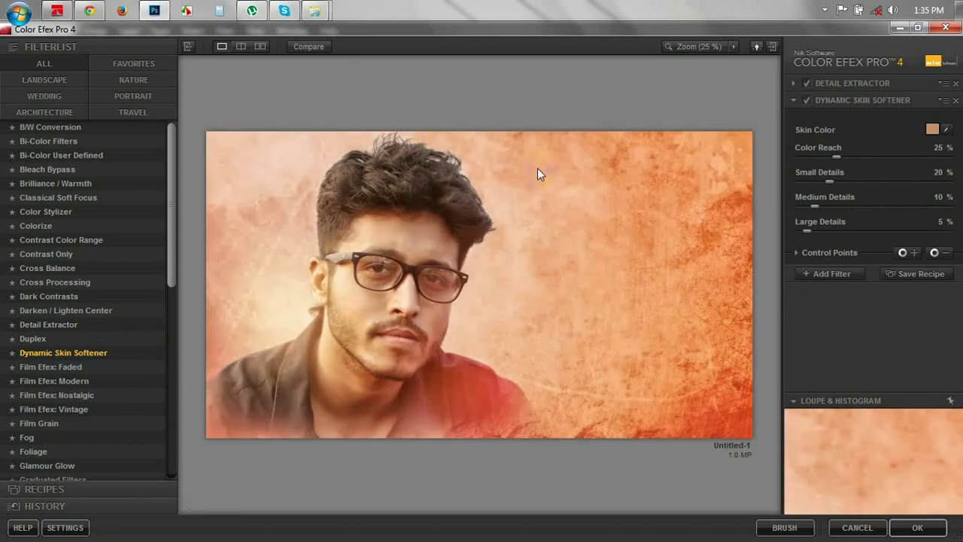
{"action": "left_click", "coordinate": [807, 82]}
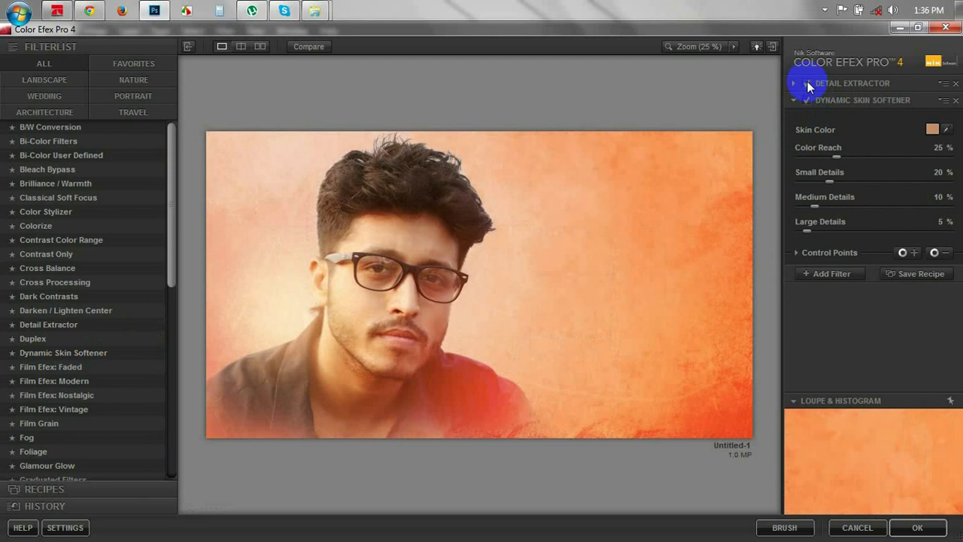
{"action": "left_click", "coordinate": [848, 85]}
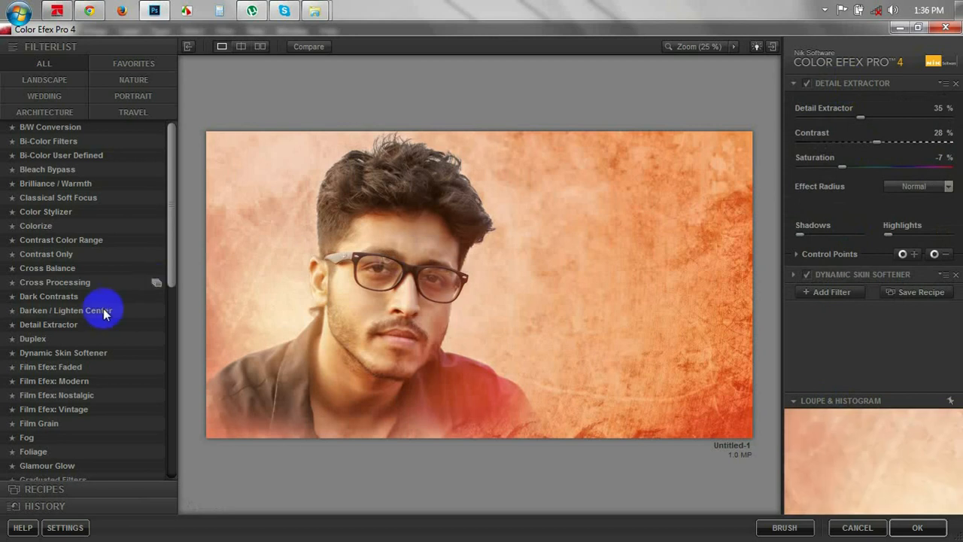
Add Tonal Contrast, switch it off, and apply the Color Efex stack back to Layer 4.
{"action": "scroll", "coordinate": [94, 323], "scroll_direction": "down", "scroll_amount": 10}
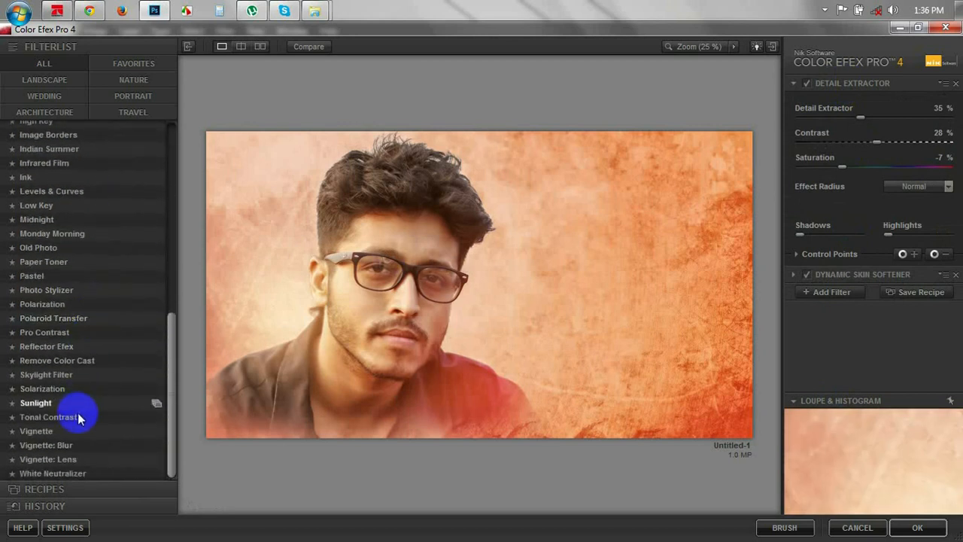
{"action": "left_click", "coordinate": [819, 296]}
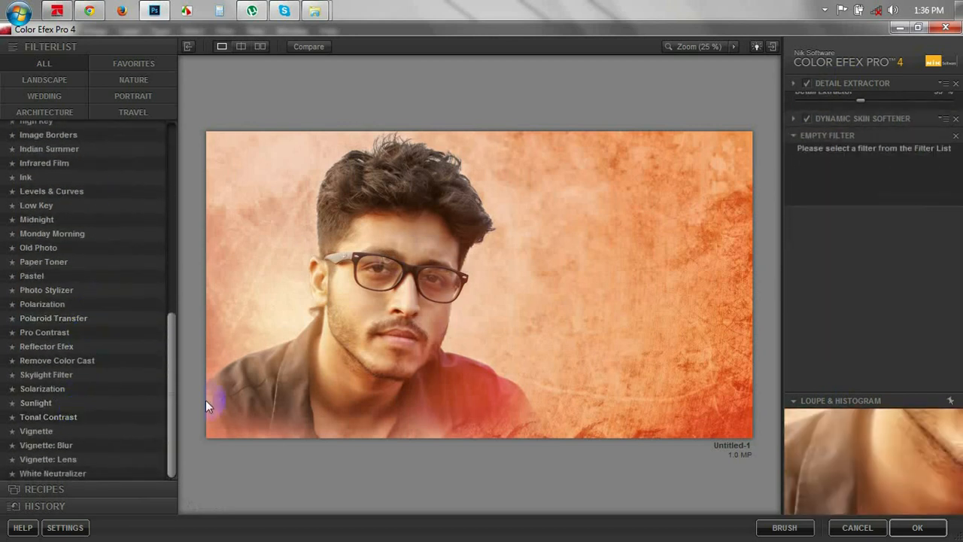
{"action": "left_click", "coordinate": [69, 417]}
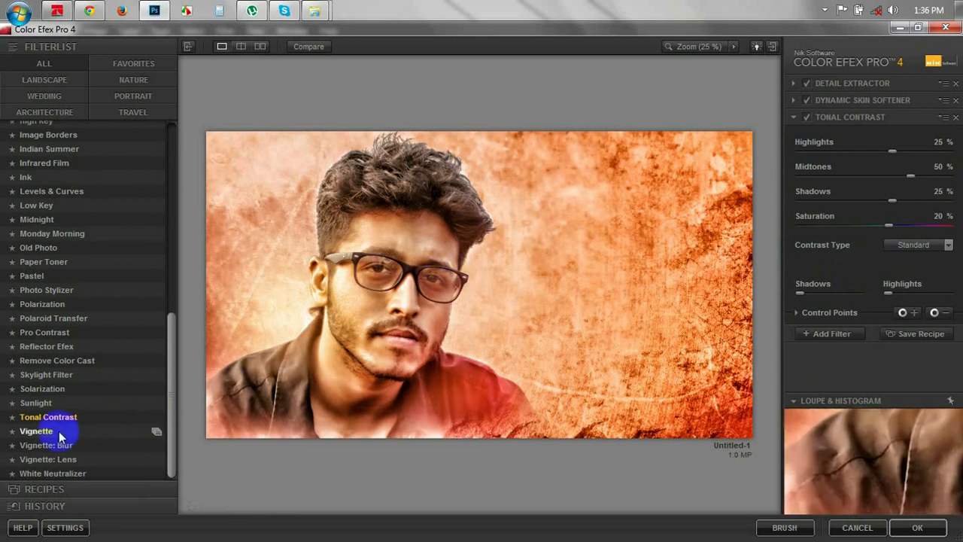
{"action": "left_click", "coordinate": [807, 118]}
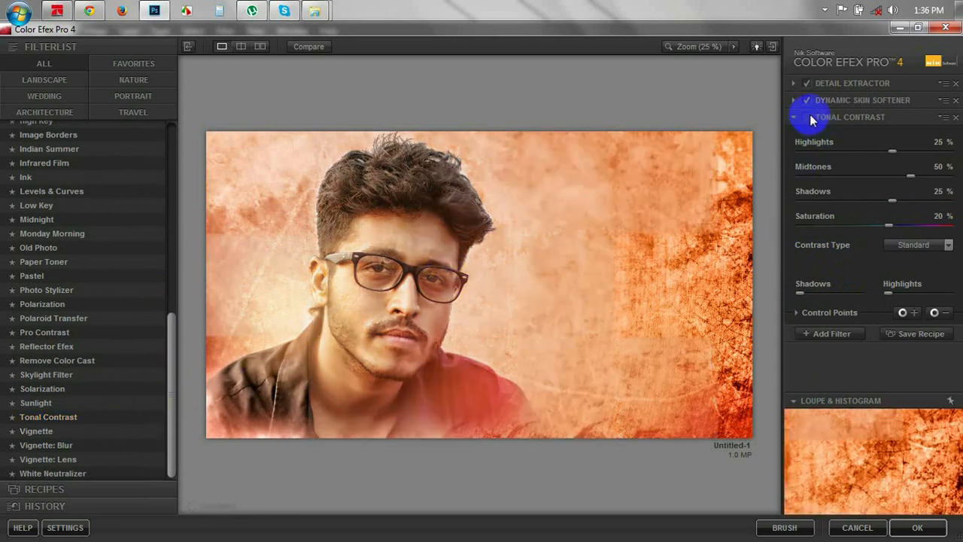
{"action": "left_click", "coordinate": [812, 105]}
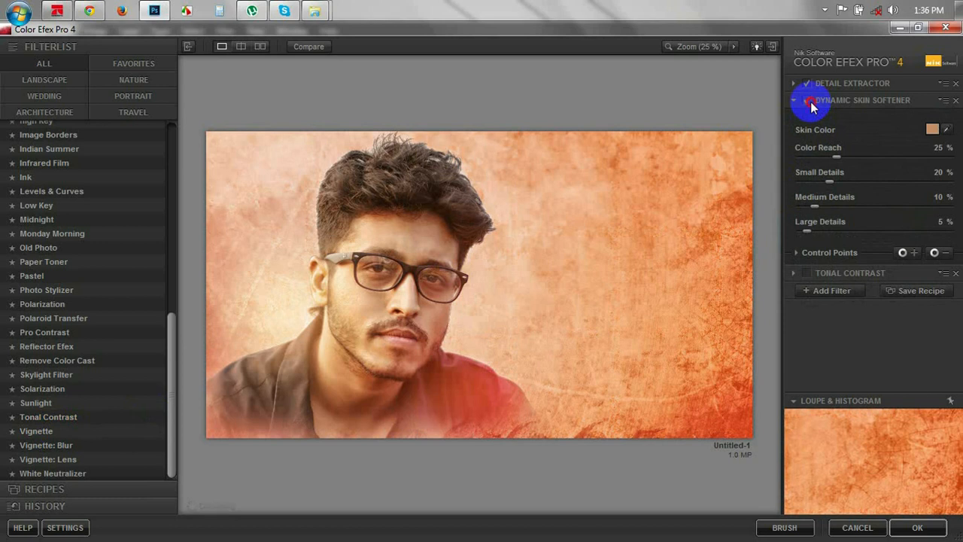
{"action": "left_click", "coordinate": [918, 527]}
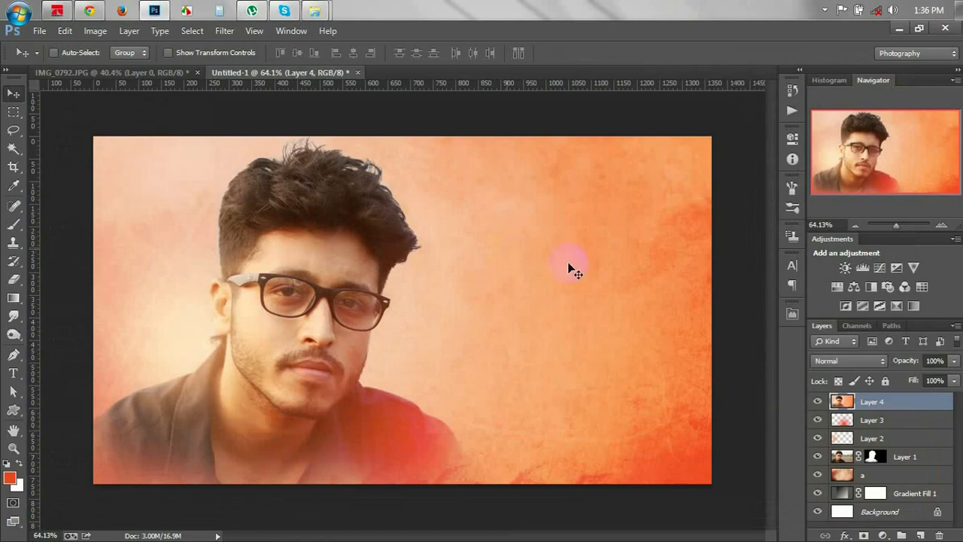
Rerun the Color Efex filter with Ctrl+F and lower Layer 4's opacity to 40%.
{"action": "left_click", "coordinate": [760, 393]}
{"action": "key", "text": "ctrl+f"}
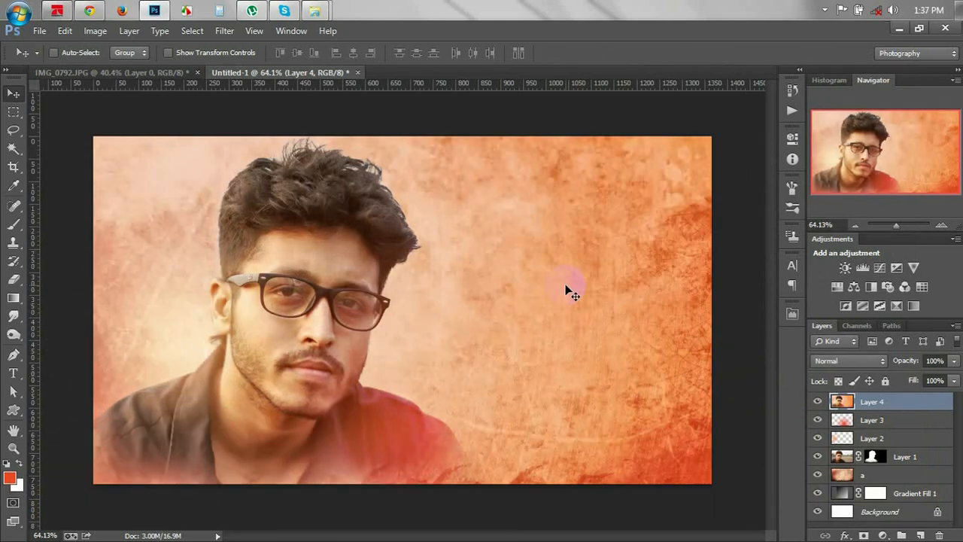
{"action": "left_click", "coordinate": [933, 360]}
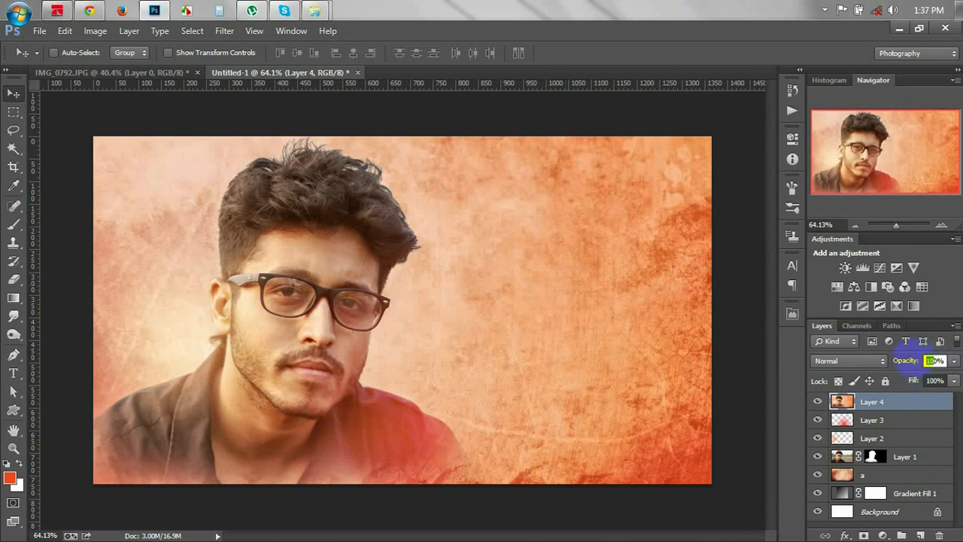
{"action": "left_click_drag", "start_coordinate": [907, 361], "coordinate": [671, 338]}
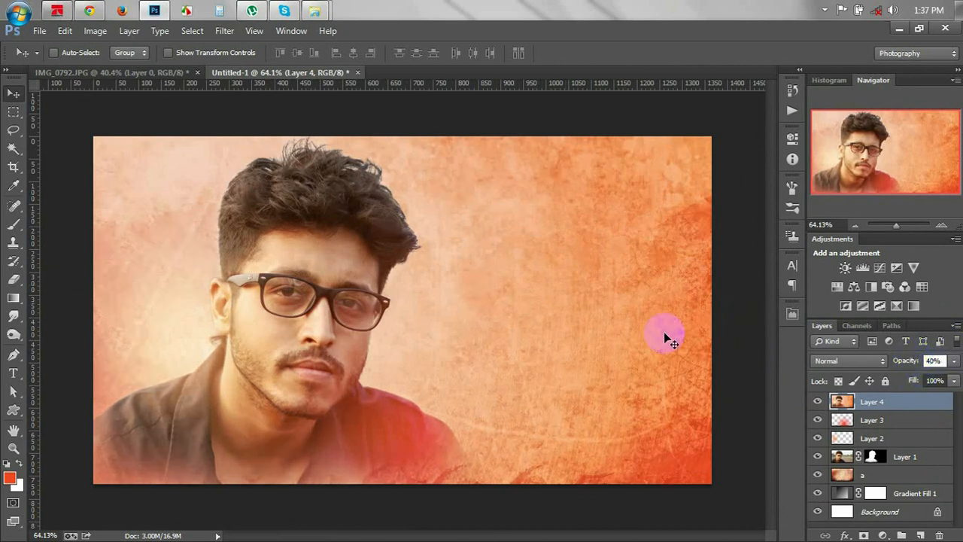
Add Layer 5 and stamp a merged copy of the image into it with Ctrl+Alt+Shift+E.
{"action": "left_click", "coordinate": [920, 535]}
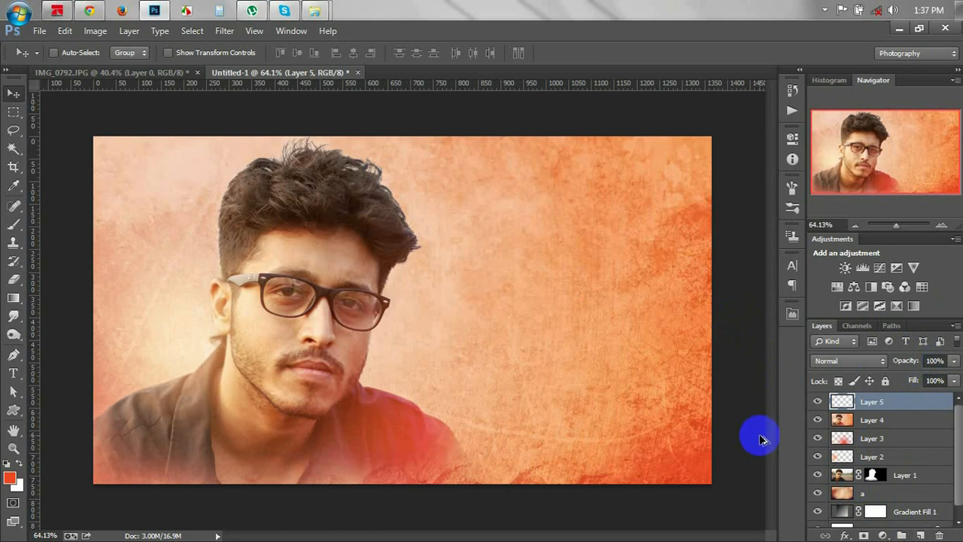
{"action": "key", "text": "ctrl+shift+alt+e"}
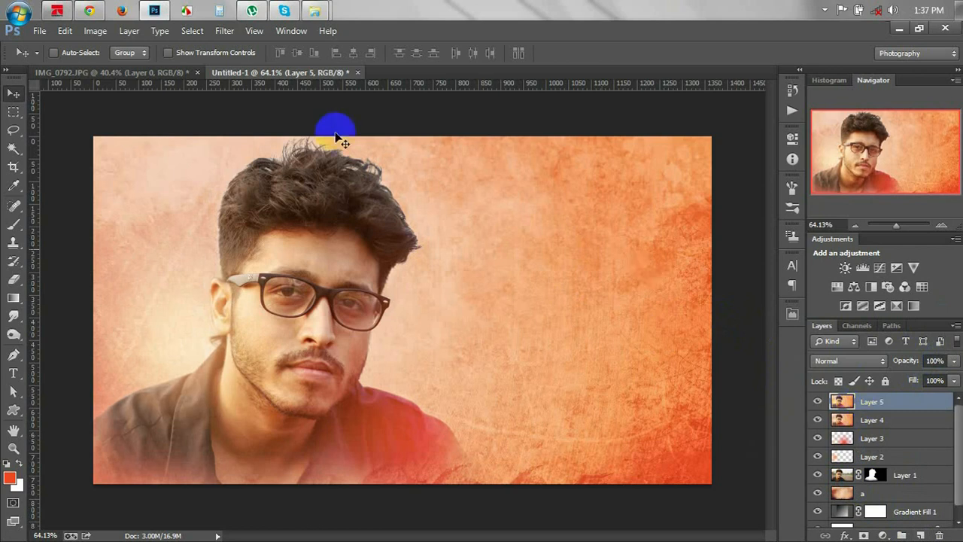
{"action": "left_click", "coordinate": [94, 31]}
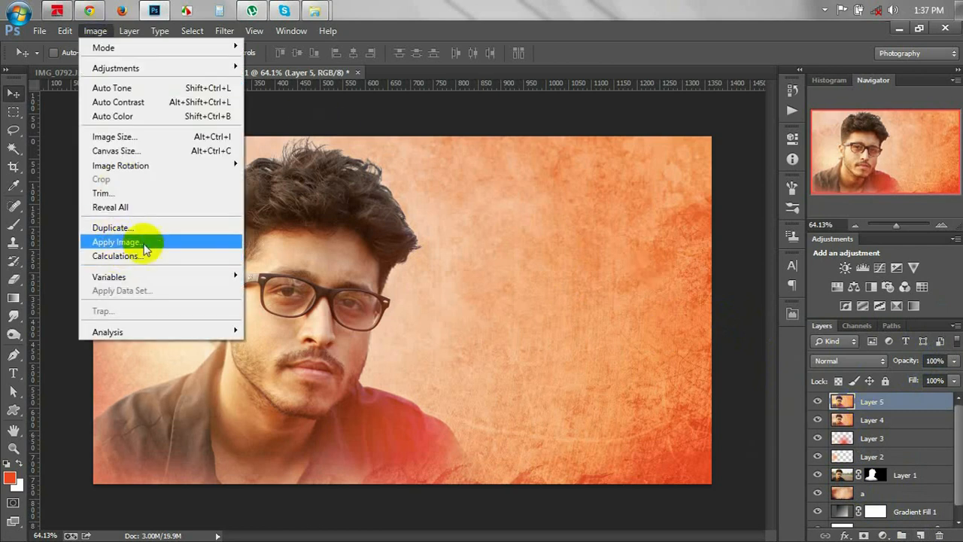
Open the Camera Raw Filter and set Sharpening Amount 32, Radius 1.5, Luminance 23.
{"action": "left_click", "coordinate": [326, 198]}
{"action": "left_click", "coordinate": [224, 31]}
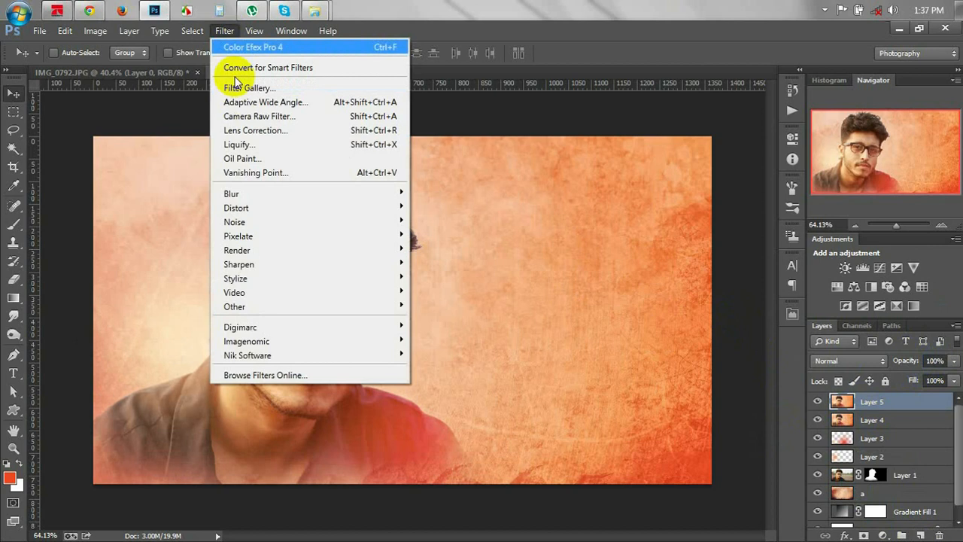
{"action": "left_click", "coordinate": [246, 117]}
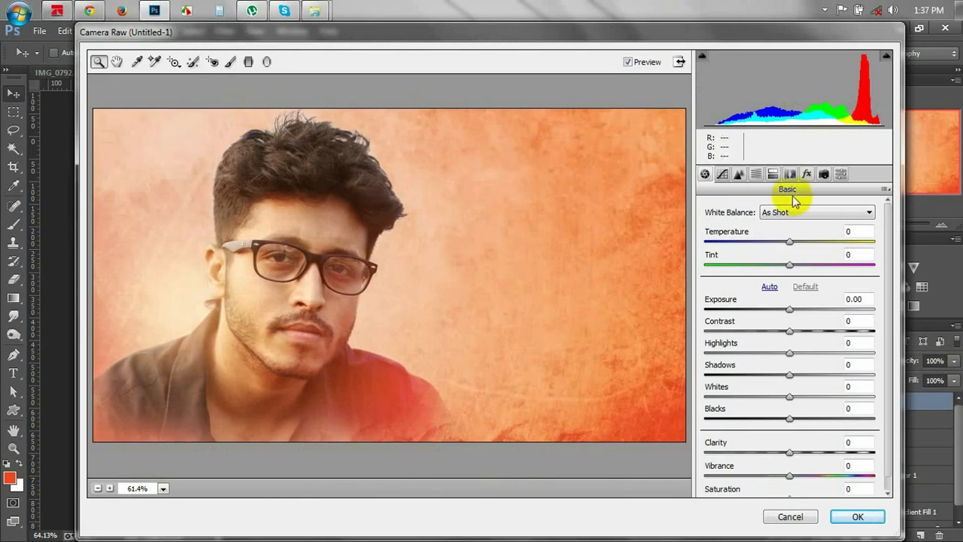
{"action": "left_click", "coordinate": [738, 175]}
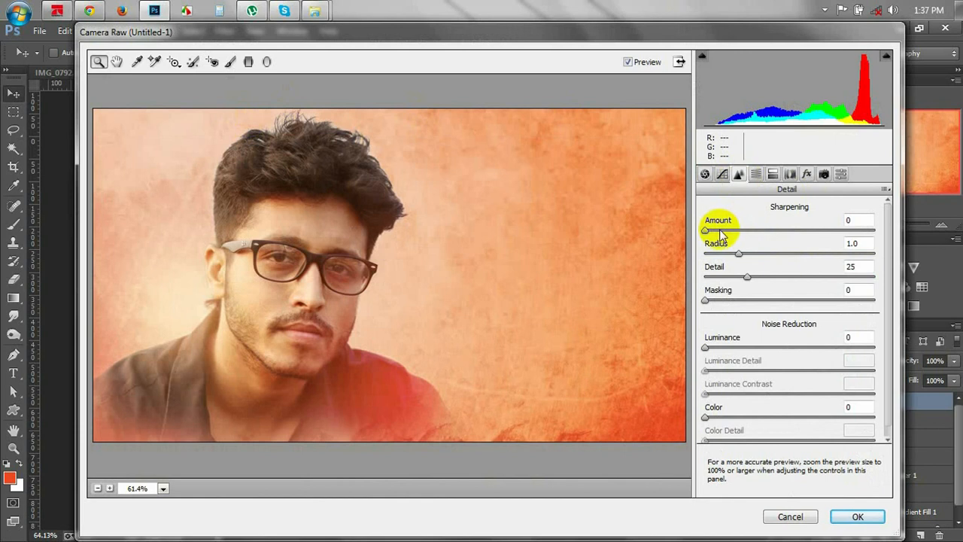
{"action": "left_click_drag", "start_coordinate": [707, 231], "coordinate": [742, 230]}
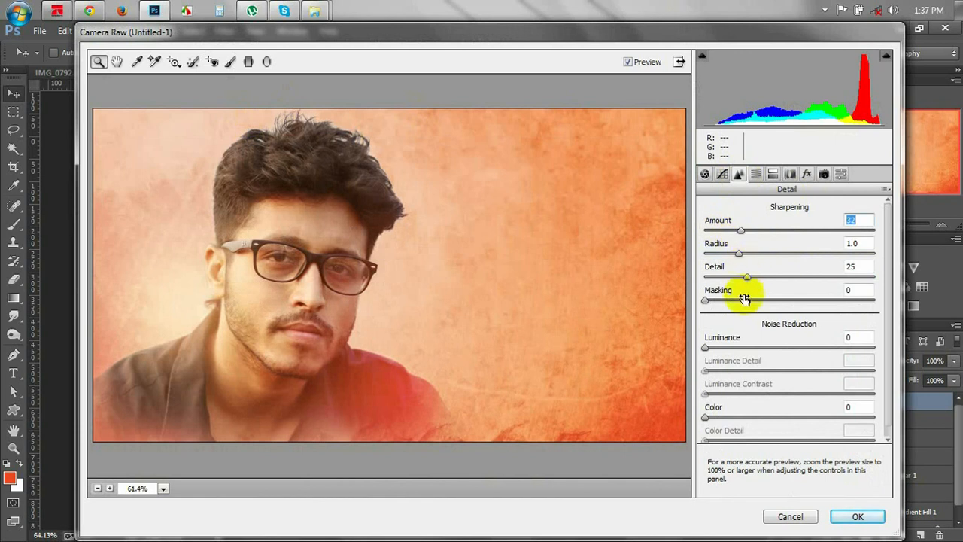
{"action": "left_click_drag", "start_coordinate": [707, 349], "coordinate": [744, 348]}
{"action": "left_click_drag", "start_coordinate": [740, 253], "coordinate": [772, 264]}
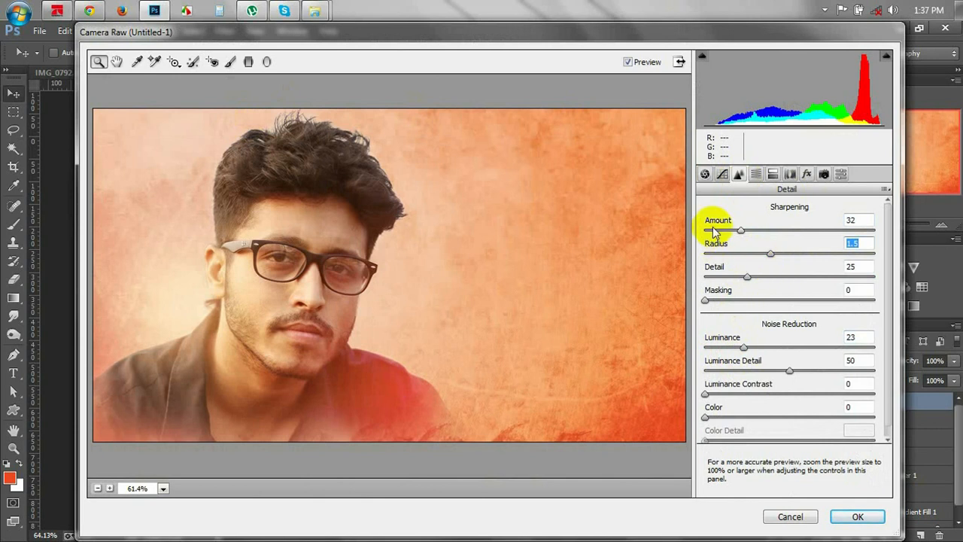
Set Vibrance +83, Highlights +63 and highlight split-toning saturation 11, then apply.
{"action": "left_click", "coordinate": [706, 174]}
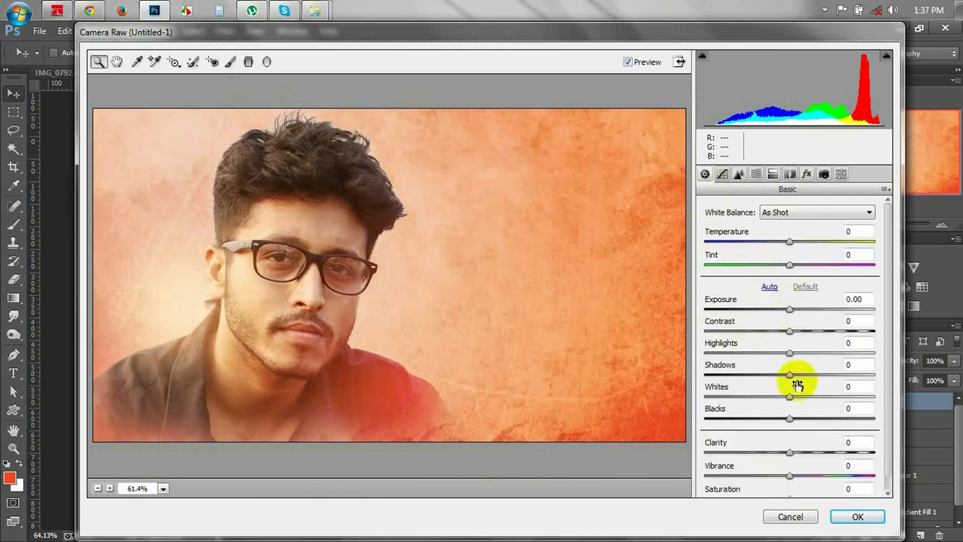
{"action": "left_click_drag", "start_coordinate": [790, 477], "coordinate": [860, 489]}
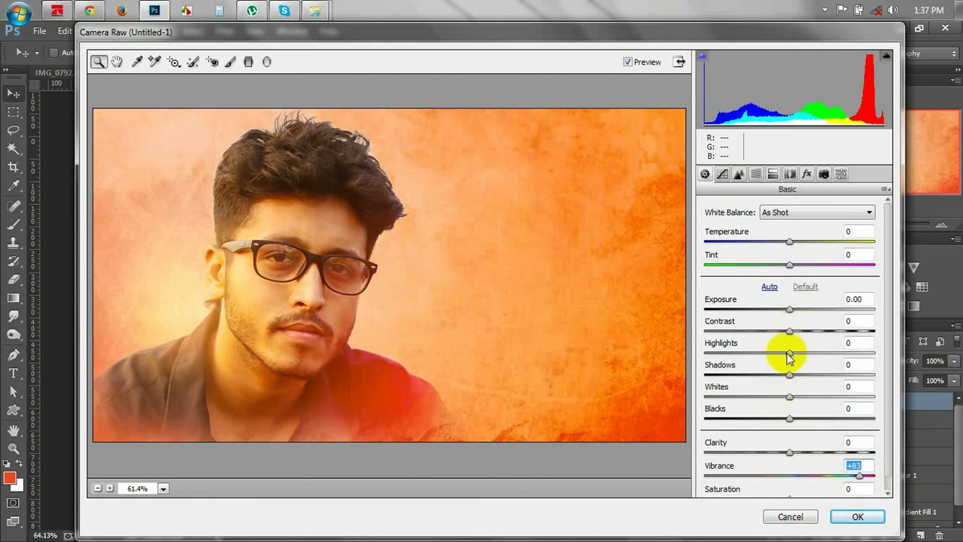
{"action": "left_click_drag", "start_coordinate": [789, 353], "coordinate": [845, 362]}
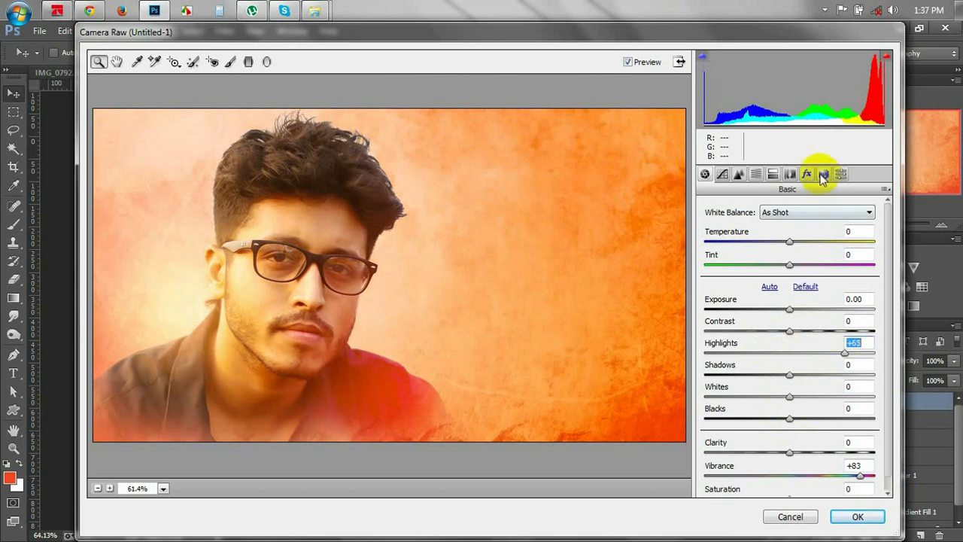
{"action": "left_click", "coordinate": [775, 174]}
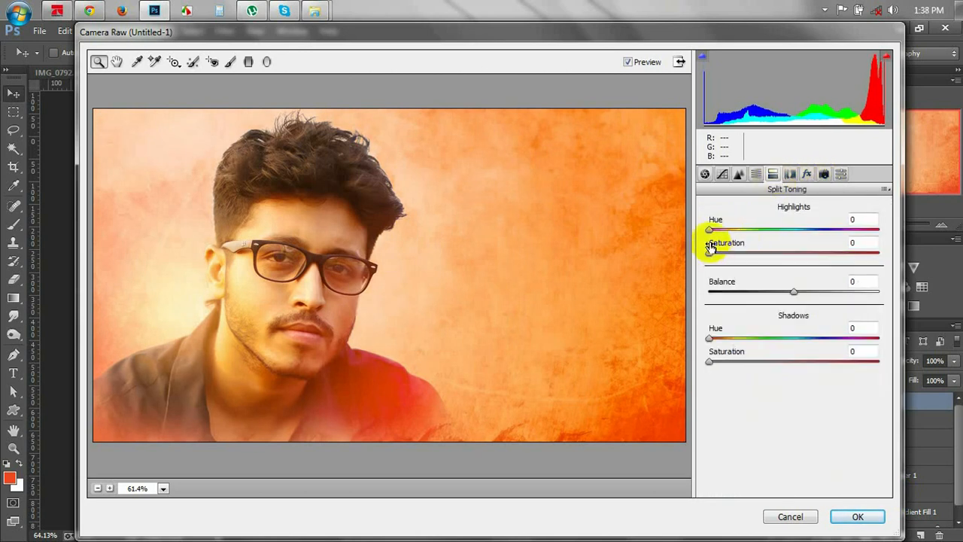
{"action": "left_click_drag", "start_coordinate": [711, 251], "coordinate": [730, 260]}
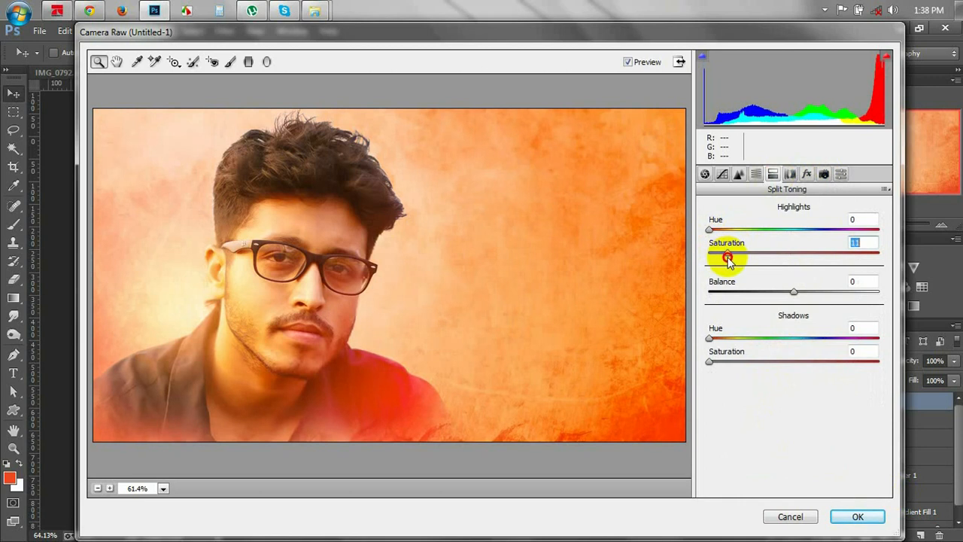
{"action": "left_click", "coordinate": [738, 174]}
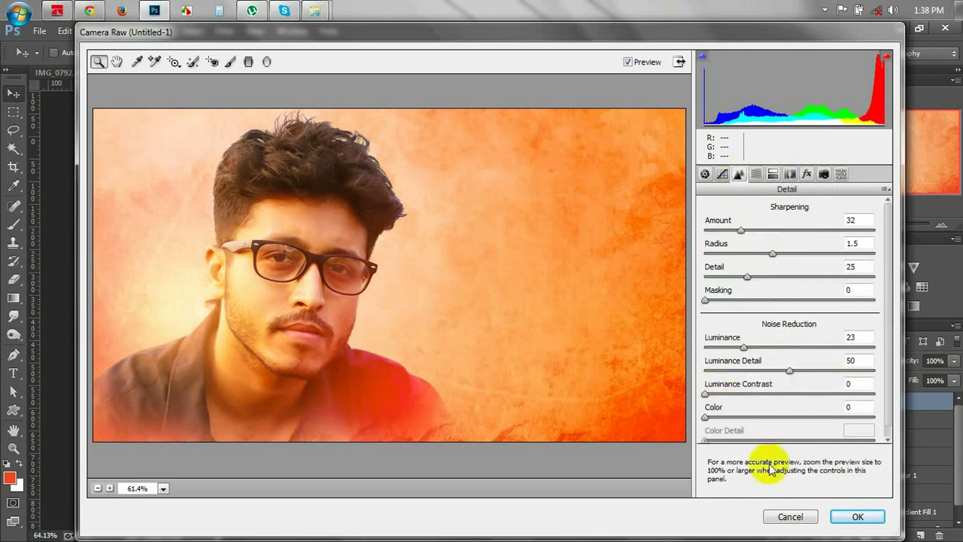
{"action": "left_click", "coordinate": [856, 517]}
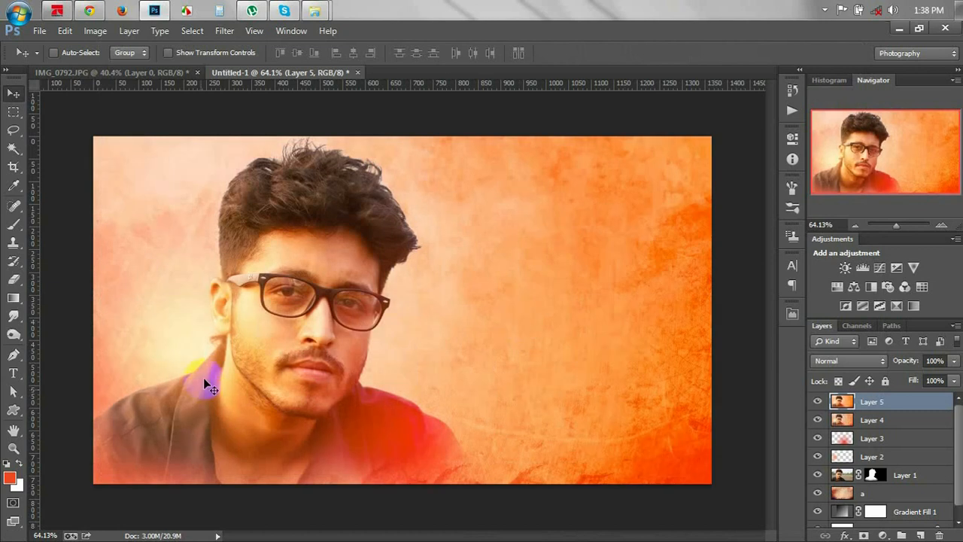
Zoom in to check the man's face, zoom back out, and pick the Horizontal Type tool.
{"action": "scroll", "coordinate": [212, 361], "scroll_direction": "up", "scroll_amount": 1}
{"action": "scroll", "coordinate": [212, 362], "scroll_direction": "up", "scroll_amount": 5}
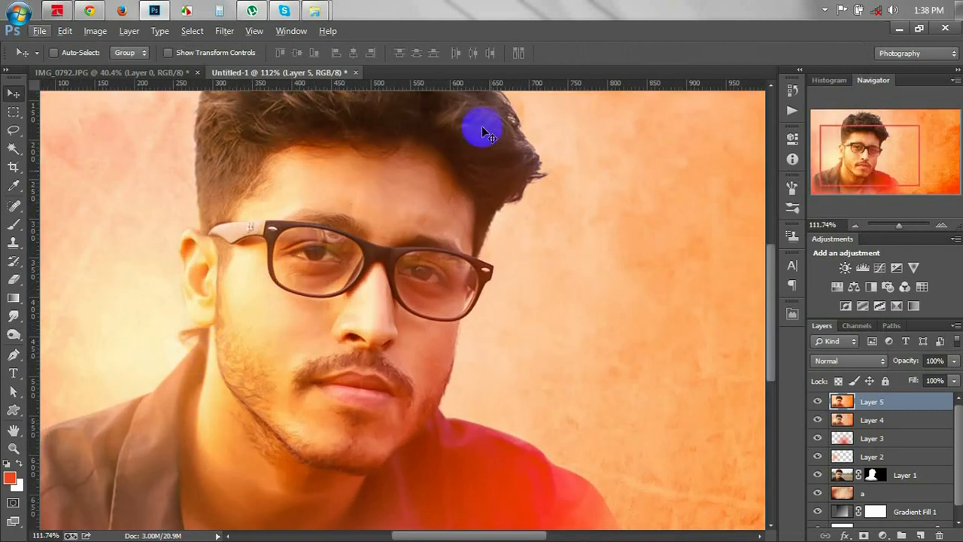
{"action": "scroll", "coordinate": [406, 265], "scroll_direction": "down", "scroll_amount": 5}
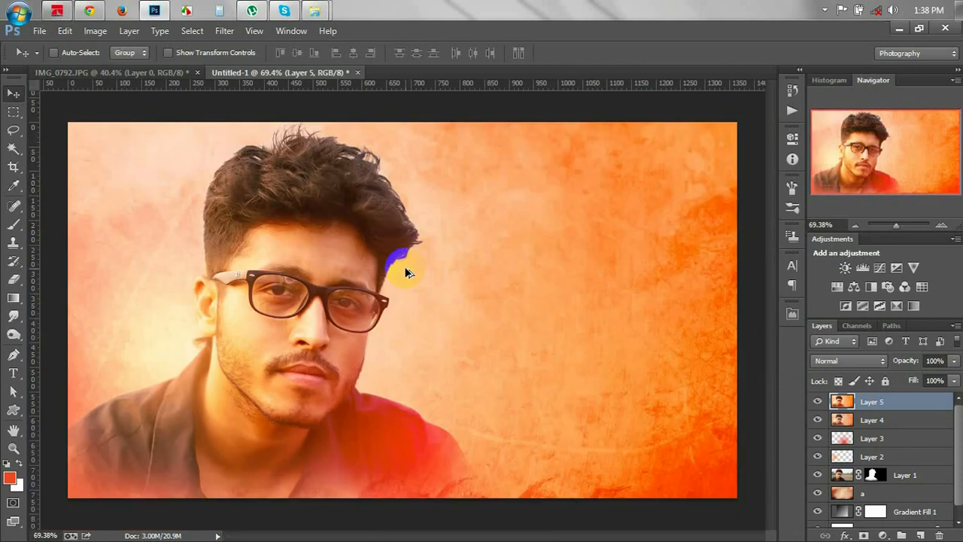
{"action": "left_click", "coordinate": [13, 373]}
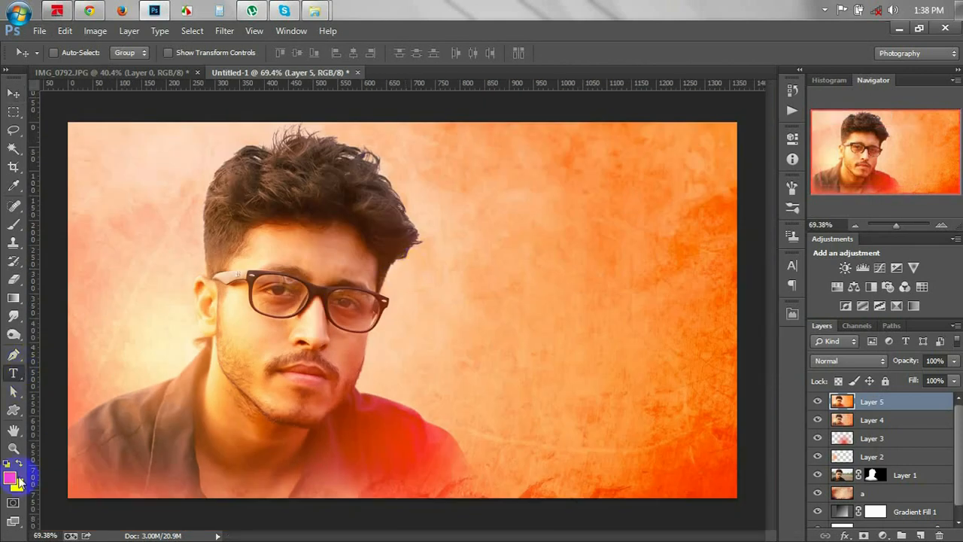